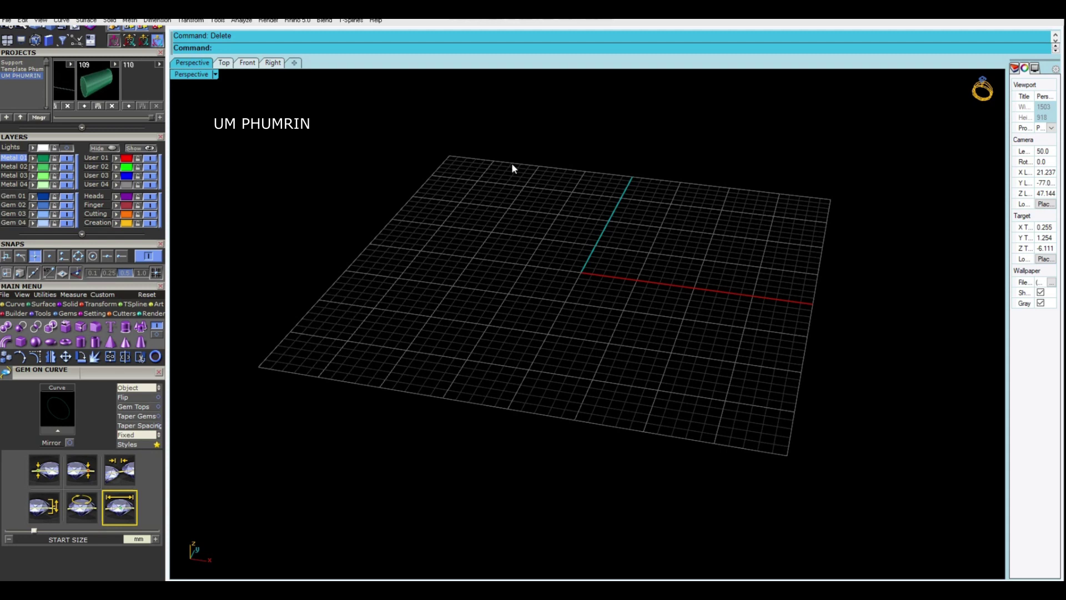
Create a Japan size 14 ring rail circle, replacing the first size 13 circle, and select it.
{"action": "scroll", "coordinate": [520, 232], "scroll_direction": "down", "scroll_amount": 3}
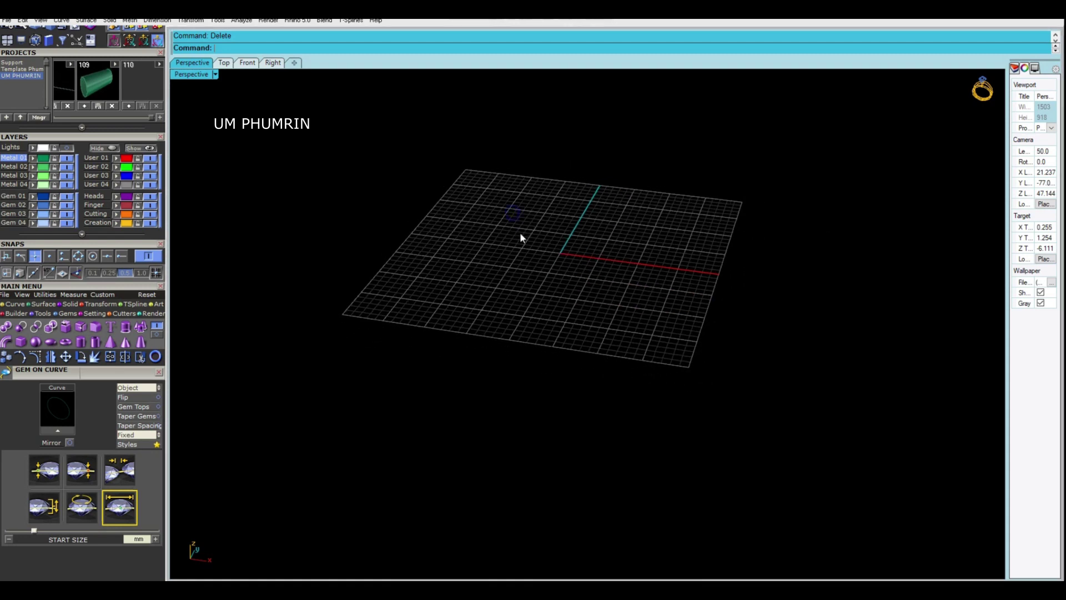
{"action": "left_click", "coordinate": [158, 373]}
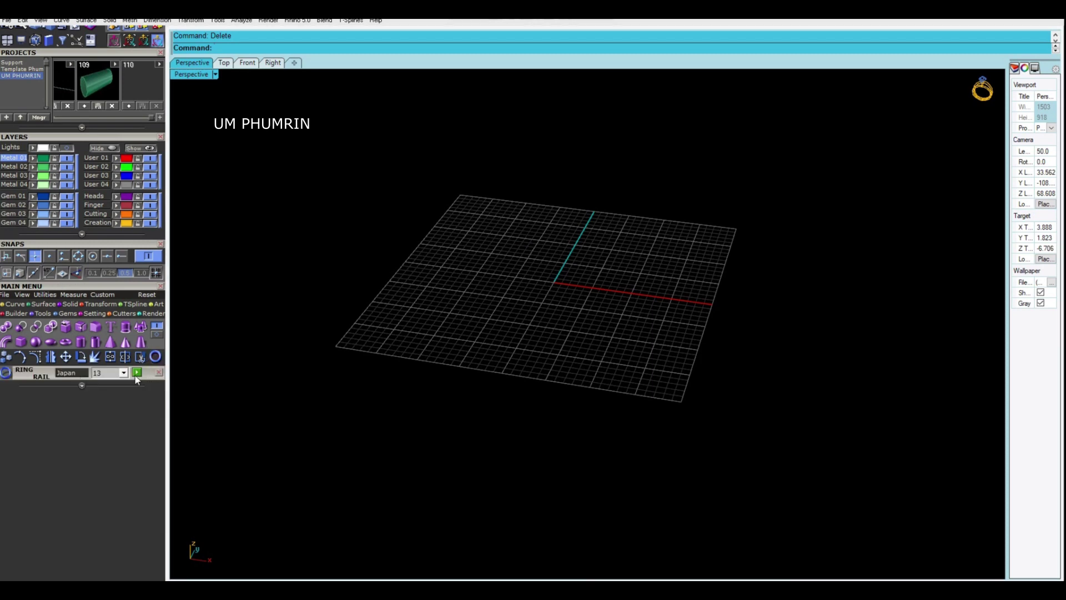
{"action": "left_click", "coordinate": [137, 373]}
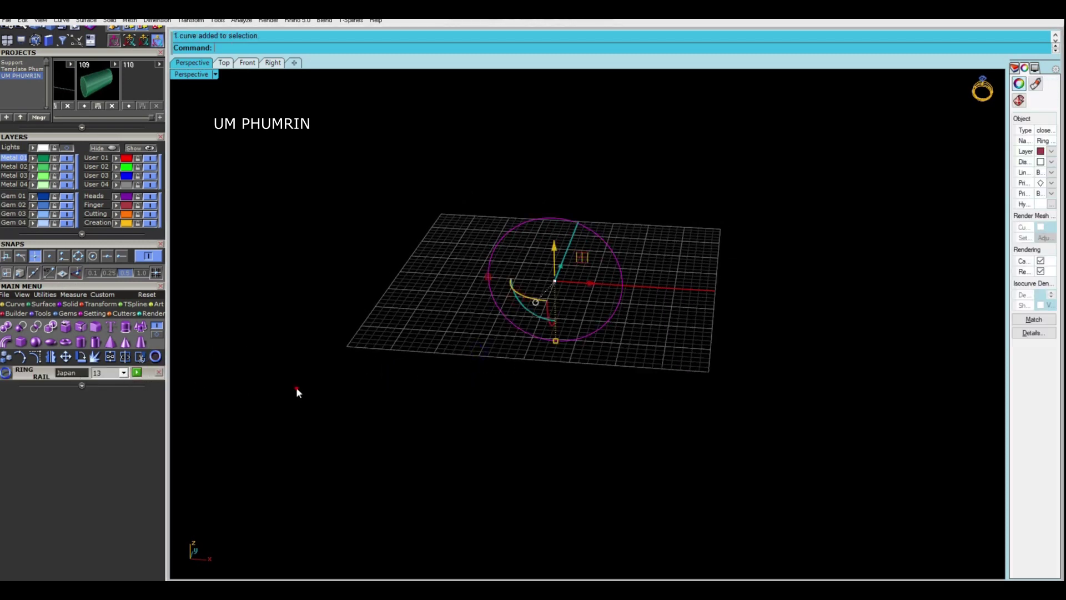
{"action": "left_click", "coordinate": [297, 388]}
{"action": "left_click", "coordinate": [123, 373]}
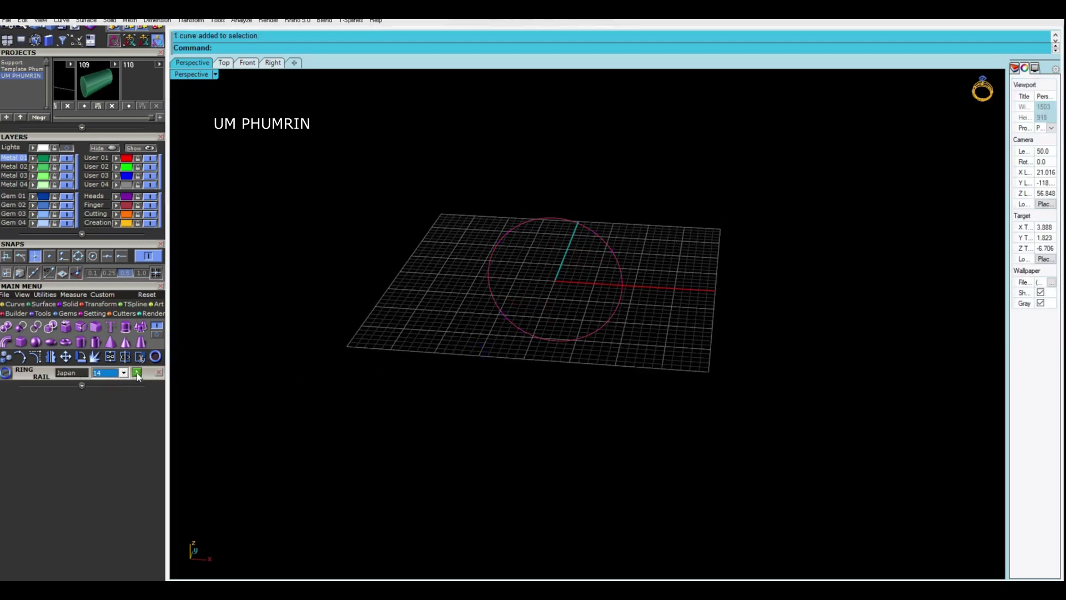
{"action": "left_click", "coordinate": [136, 373]}
{"action": "left_click", "coordinate": [532, 310]}
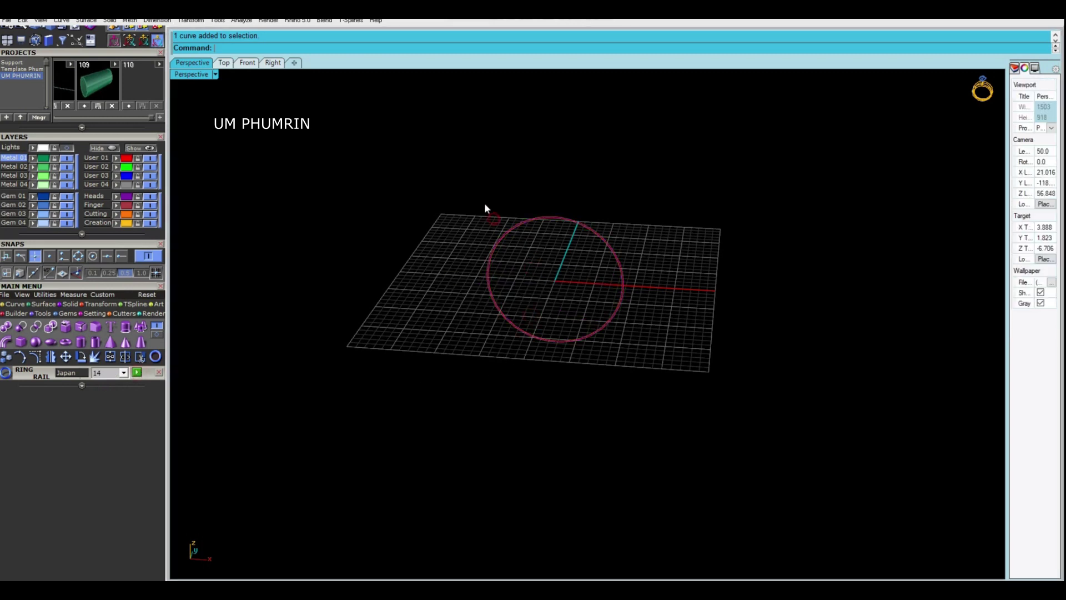
{"action": "scroll", "coordinate": [485, 208], "scroll_direction": "up", "scroll_amount": 3}
{"action": "left_click", "coordinate": [514, 242]}
In Front view, offset the ring circle outward into a larger concentric copy.
{"action": "type", "text": "TweenCurves"}
{"action": "key", "text": "Return"}
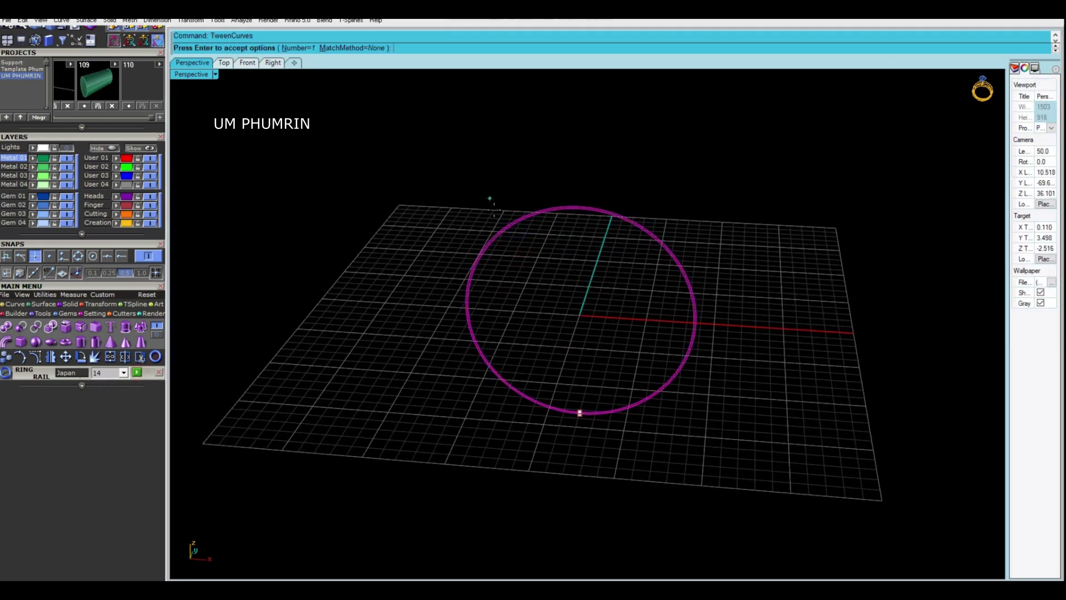
{"action": "scroll", "coordinate": [490, 198], "scroll_direction": "up", "scroll_amount": 5}
{"action": "key", "text": "Return"}
{"action": "left_click_drag", "start_coordinate": [505, 240], "coordinate": [394, 214]}
{"action": "scroll", "coordinate": [394, 214], "scroll_direction": "down", "scroll_amount": 5}
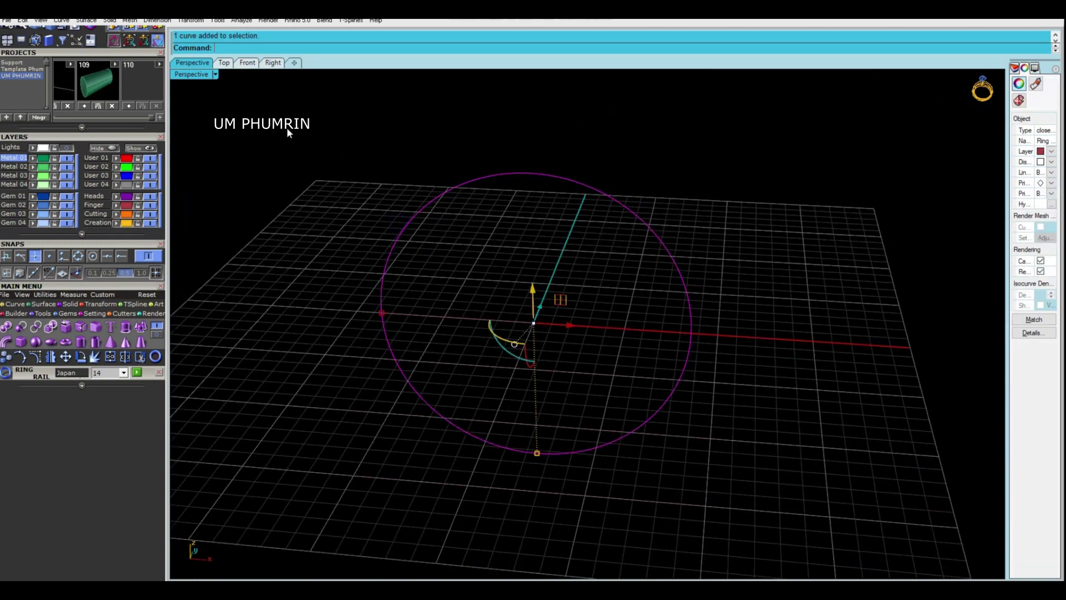
{"action": "left_click", "coordinate": [247, 62]}
{"action": "scroll", "coordinate": [533, 361], "scroll_direction": "down", "scroll_amount": 2}
{"action": "type", "text": "o"}
{"action": "key", "text": "Return"}
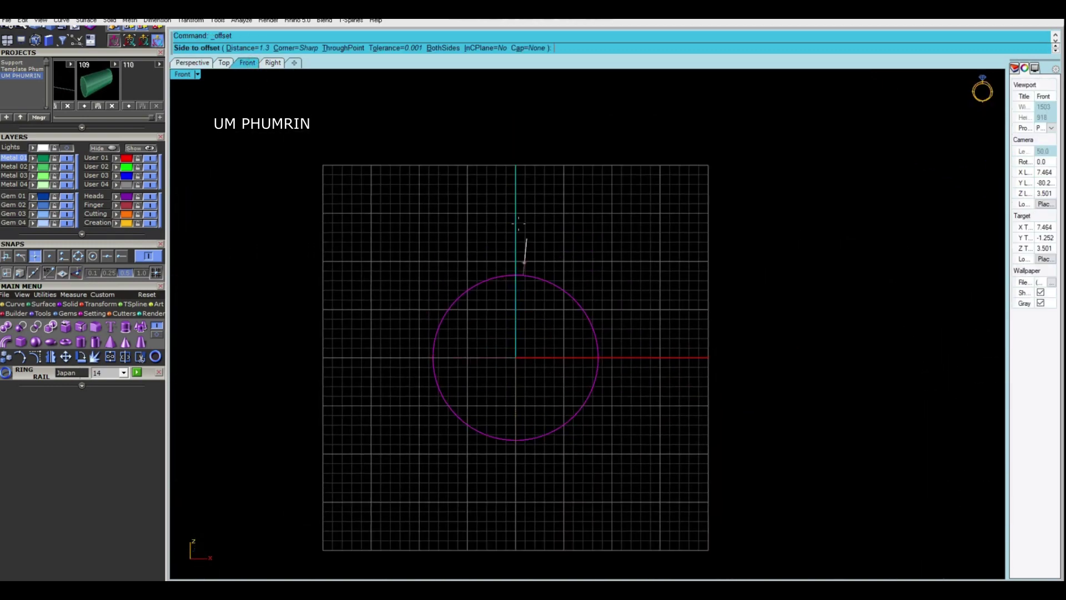
{"action": "left_click", "coordinate": [518, 225]}
Move the offset circle 1 mm along the ring's axis.
{"action": "scroll", "coordinate": [528, 271], "scroll_direction": "up", "scroll_amount": 2}
{"action": "left_click_drag", "start_coordinate": [554, 228], "coordinate": [547, 262]}
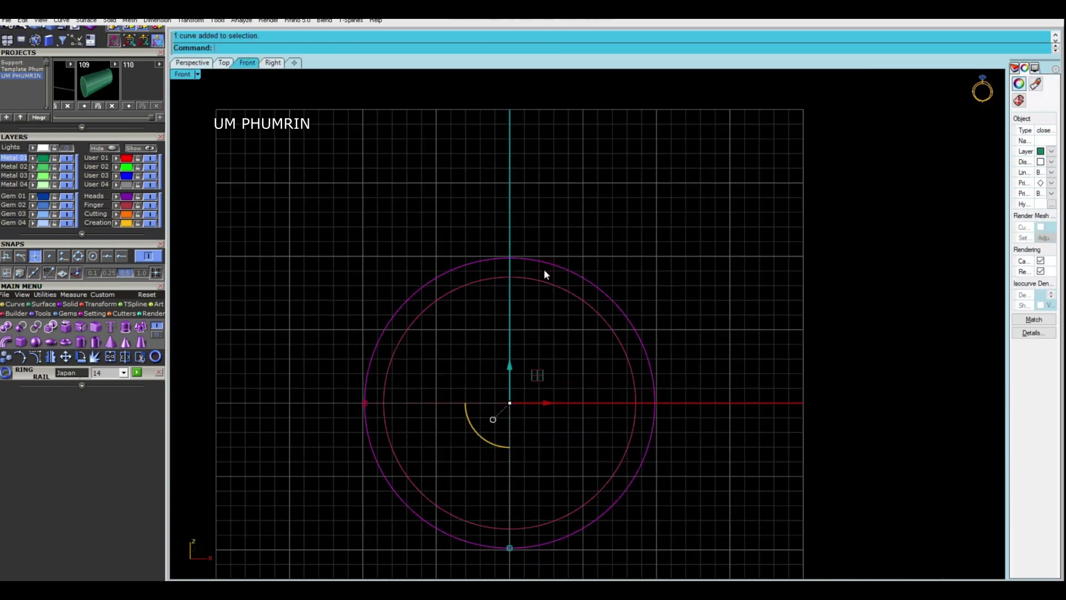
{"action": "key", "text": "ctrl+F4"}
{"action": "mouse_move", "coordinate": [552, 162]}
{"action": "right_mouse_down"}
{"action": "mouse_move", "coordinate": [549, 254]}
{"action": "mouse_move", "coordinate": [571, 330]}
{"action": "mouse_move", "coordinate": [527, 397]}
{"action": "right_mouse_up"}
{"action": "right_click_drag", "start_coordinate": [547, 355], "coordinate": [518, 413]}
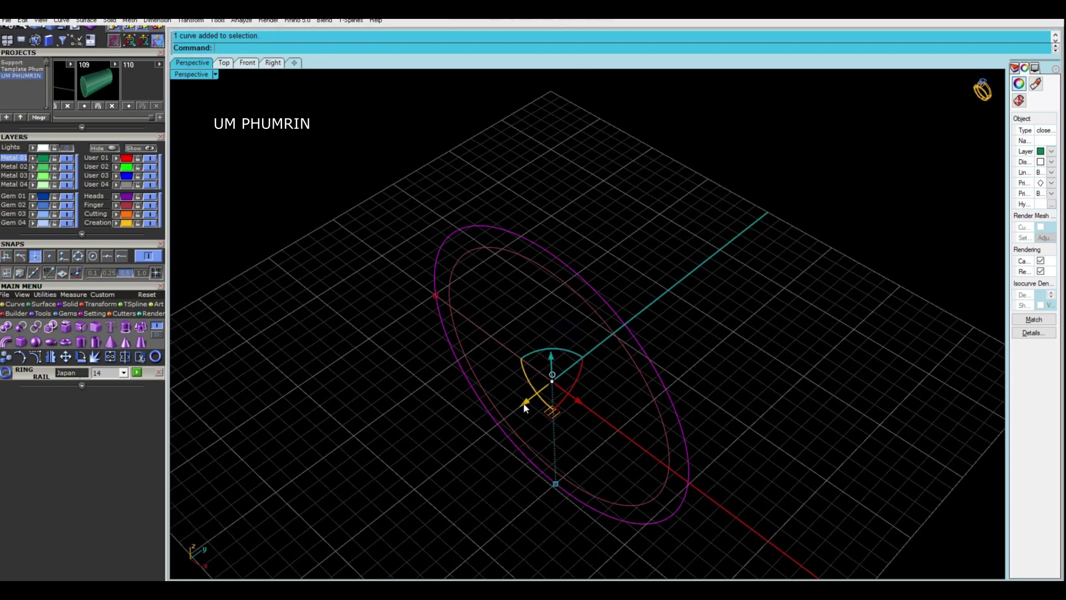
{"action": "left_click", "coordinate": [525, 403]}
{"action": "key", "text": "Return"}
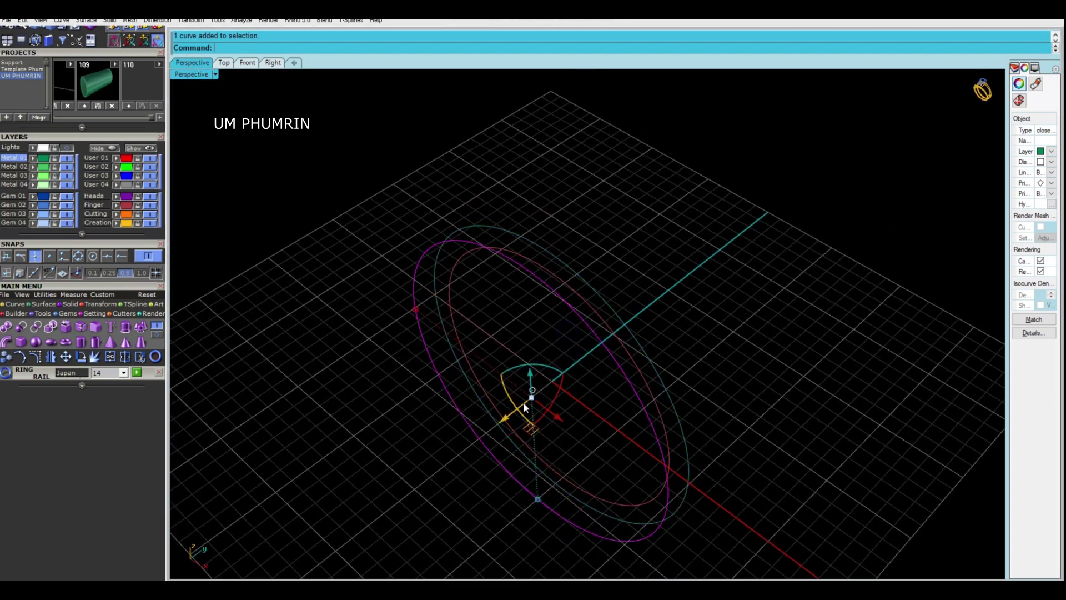
Loft a band surface between the two circles.
{"action": "left_click", "coordinate": [612, 316], "text": "shift"}
{"action": "type", "text": "loft"}
{"action": "key", "text": "Return"}
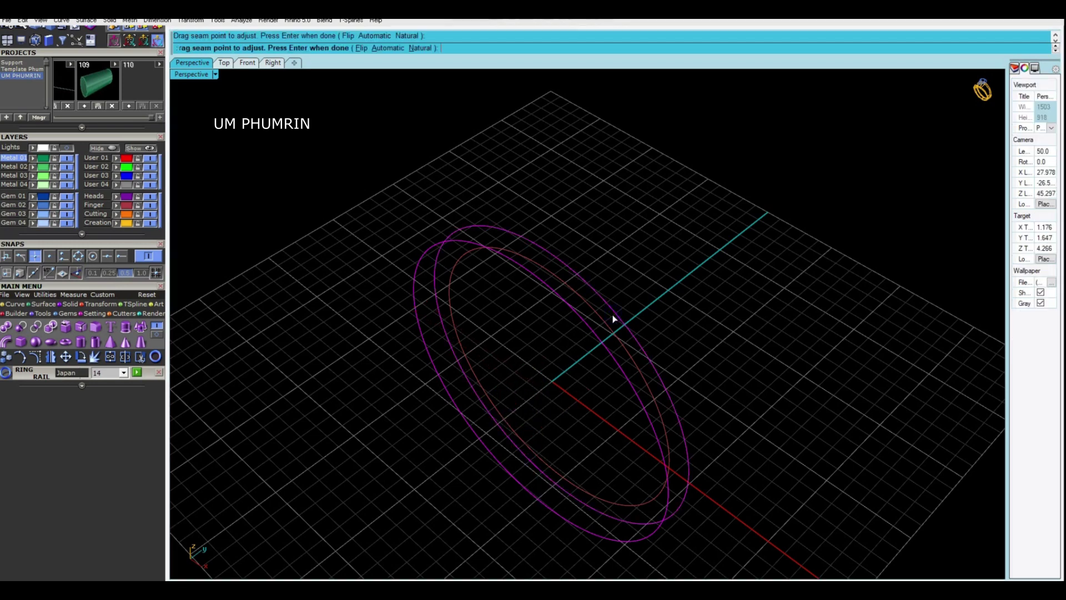
{"action": "key", "text": "Return"}
{"action": "key", "text": "Return"}
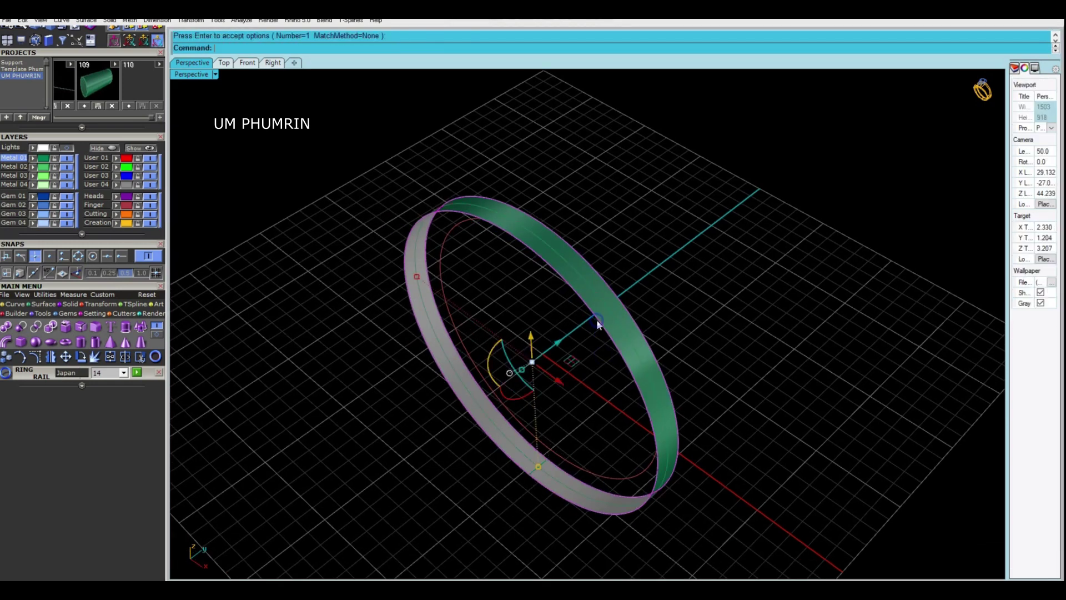
Set up Gem on Curve with Object culet direction, 1.6 mm start size and Fixed spacing.
{"action": "key", "text": "Return"}
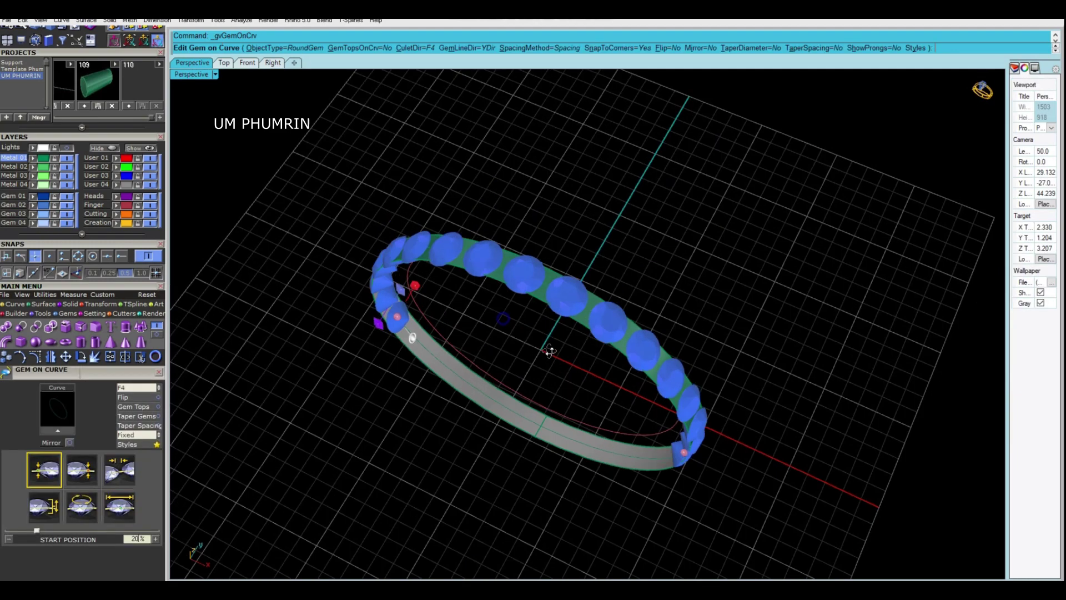
{"action": "left_click", "coordinate": [137, 387]}
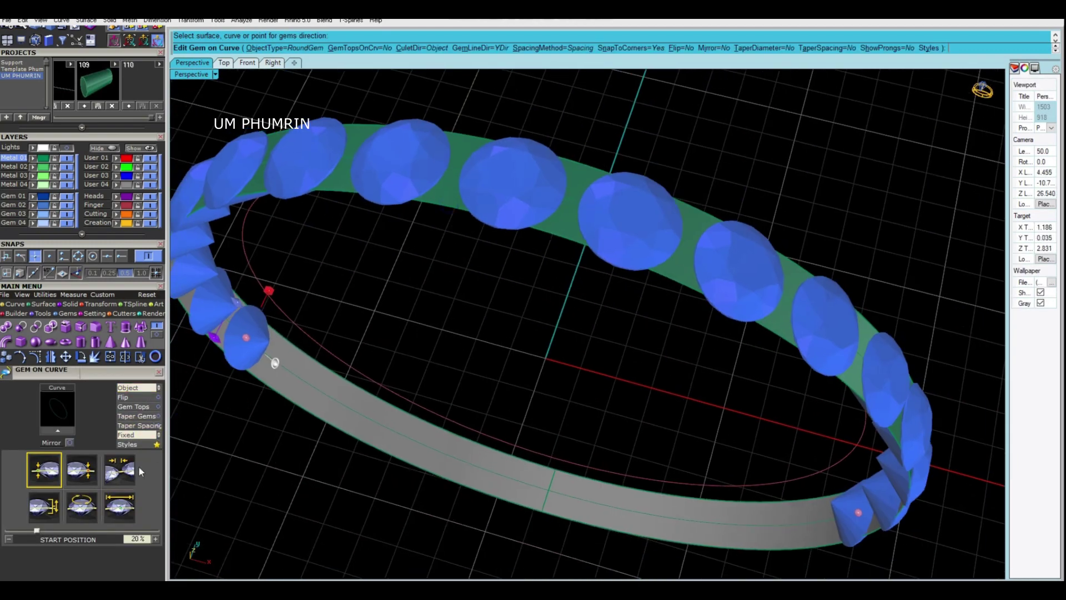
{"action": "left_click", "coordinate": [135, 507]}
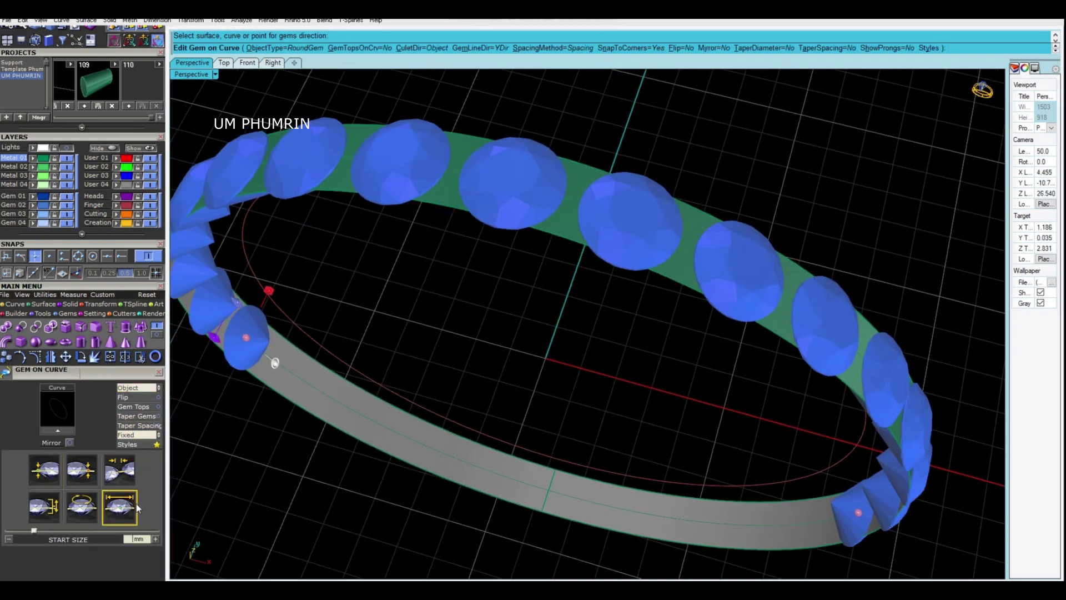
{"action": "type", "text": "1.6"}
{"action": "key", "text": "Return"}
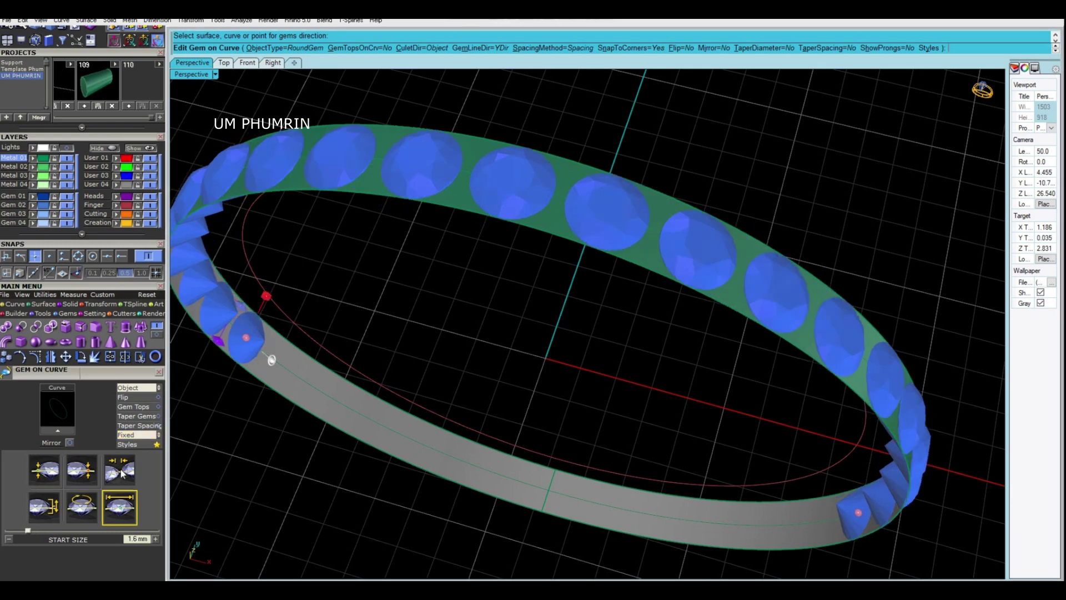
{"action": "left_click", "coordinate": [122, 473]}
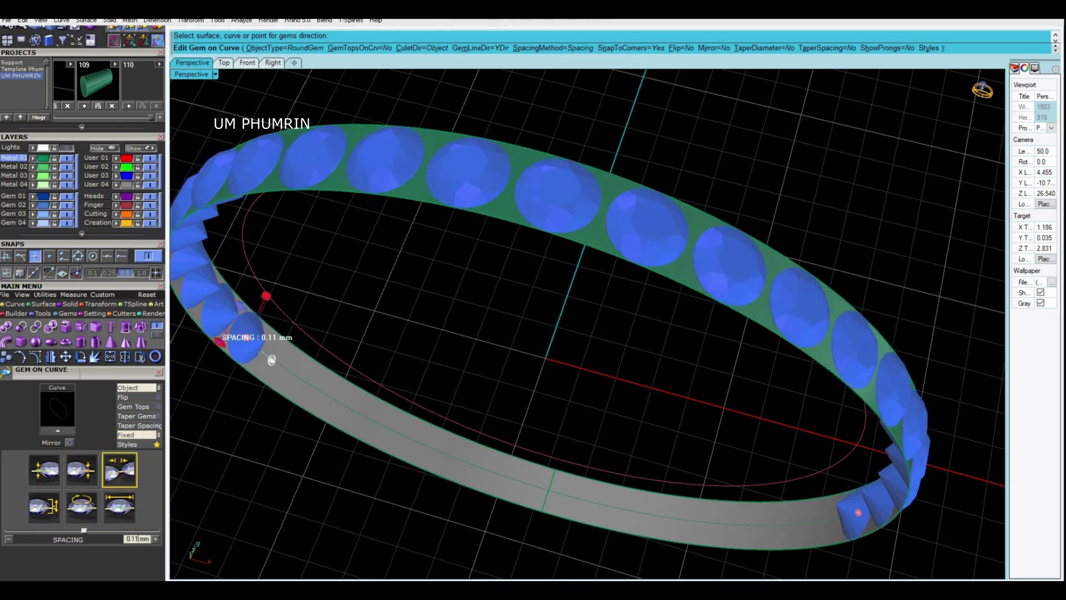
{"action": "scroll", "coordinate": [580, 351], "scroll_direction": "down", "scroll_amount": 4}
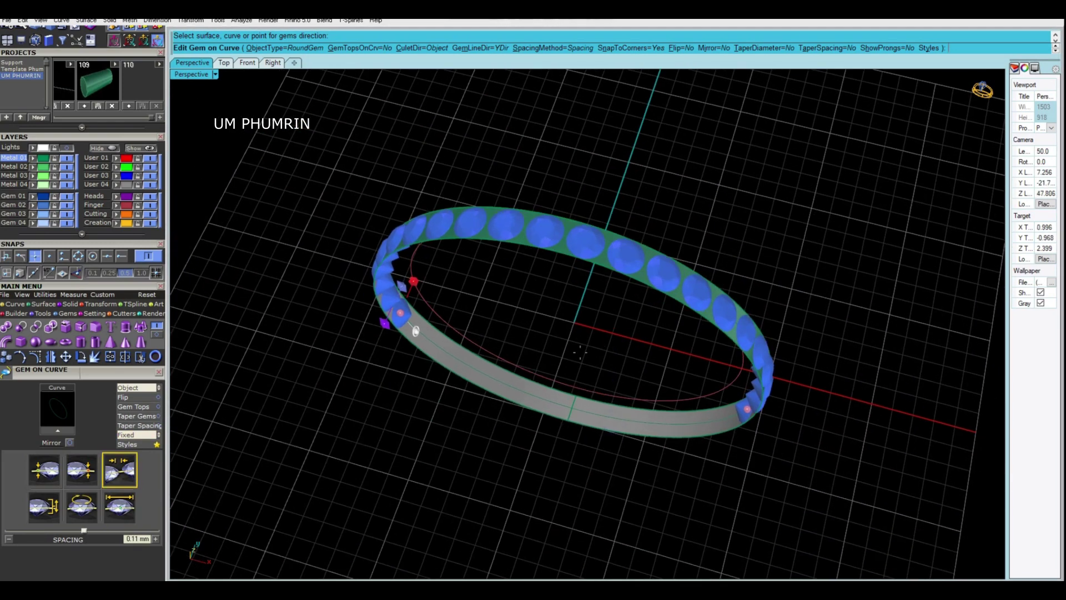
{"action": "left_click", "coordinate": [145, 438]}
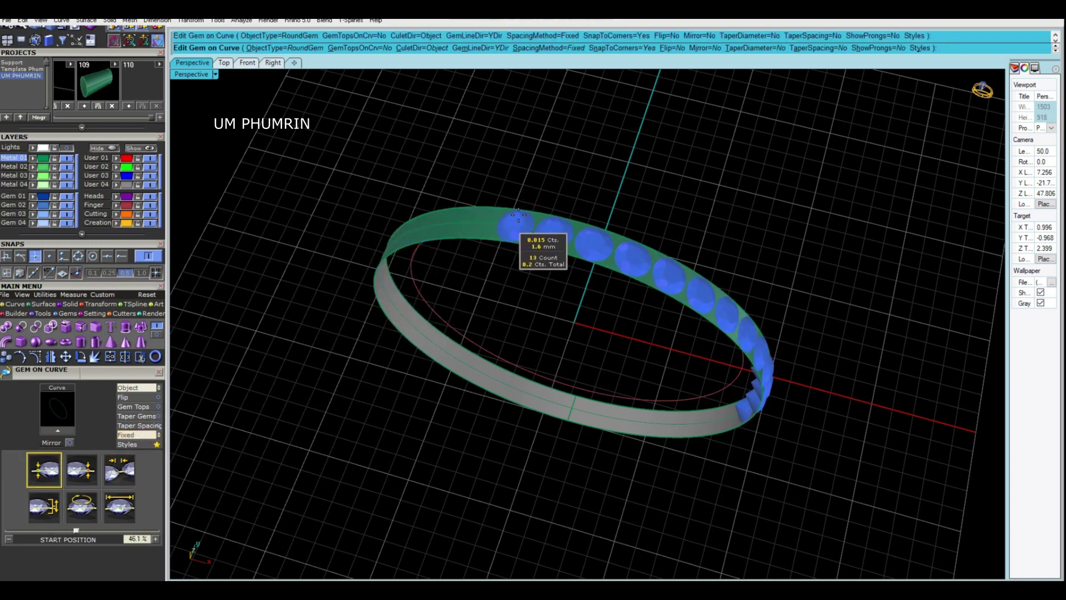
Set the gem row's start and end points on the band to leave four gems.
{"action": "left_click", "coordinate": [518, 216]}
{"action": "right_click_drag", "start_coordinate": [518, 217], "coordinate": [718, 383]}
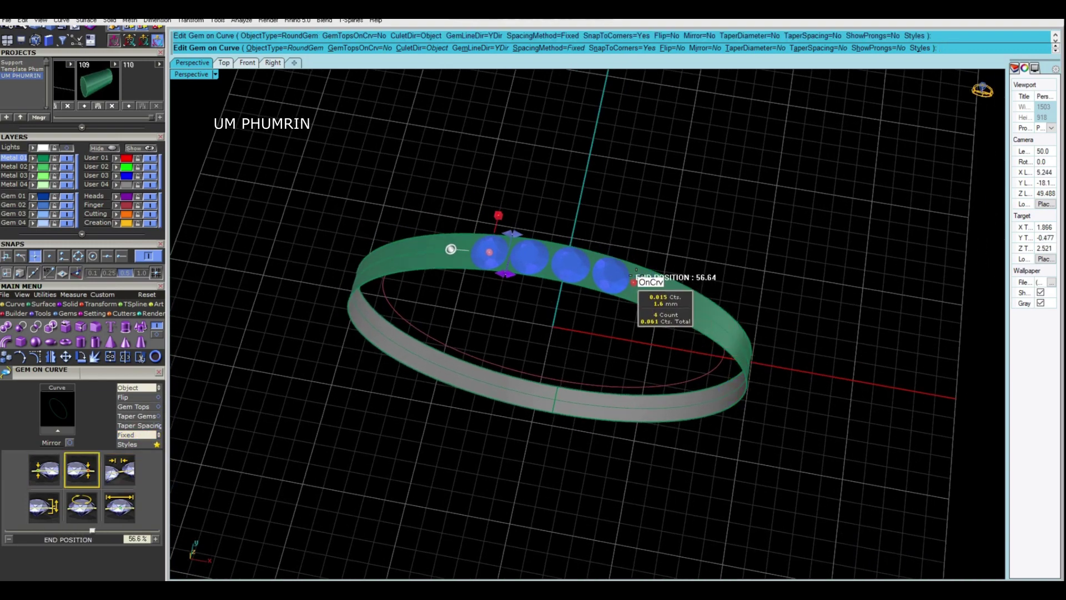
{"action": "left_click", "coordinate": [634, 280]}
{"action": "mouse_move", "coordinate": [633, 280]}
{"action": "right_mouse_down"}
{"action": "mouse_move", "coordinate": [575, 265]}
{"action": "mouse_move", "coordinate": [668, 295]}
{"action": "mouse_move", "coordinate": [565, 351]}
{"action": "mouse_move", "coordinate": [568, 326]}
{"action": "mouse_move", "coordinate": [612, 321]}
{"action": "right_mouse_up"}
{"action": "left_click", "coordinate": [667, 295]}
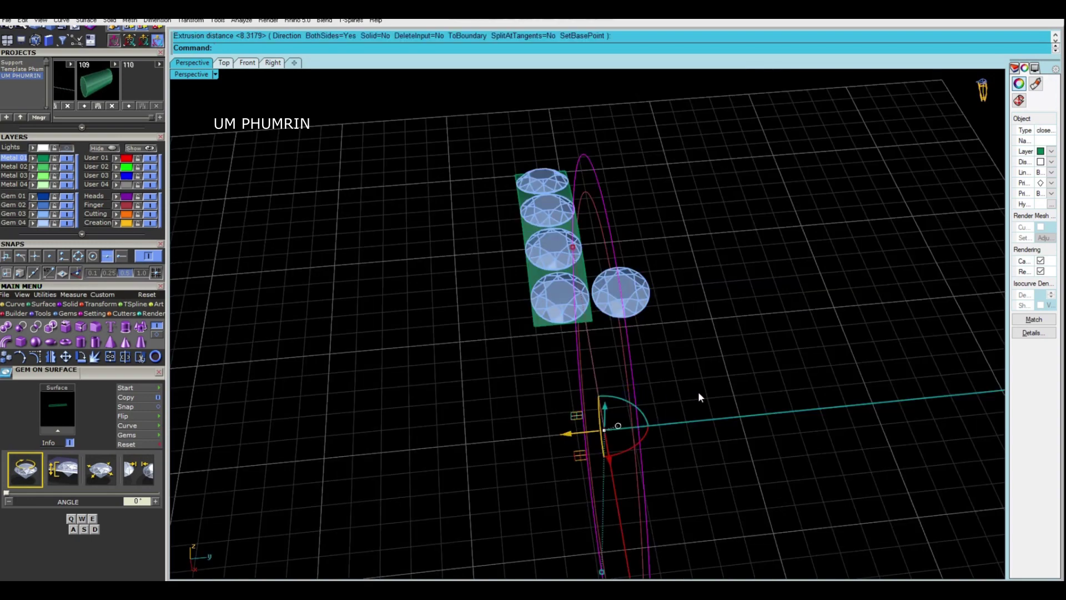
Extrude the ring curve on both sides into a wide band beside the gems and check it.
{"action": "key", "text": "Return"}
{"action": "left_click", "coordinate": [612, 242]}
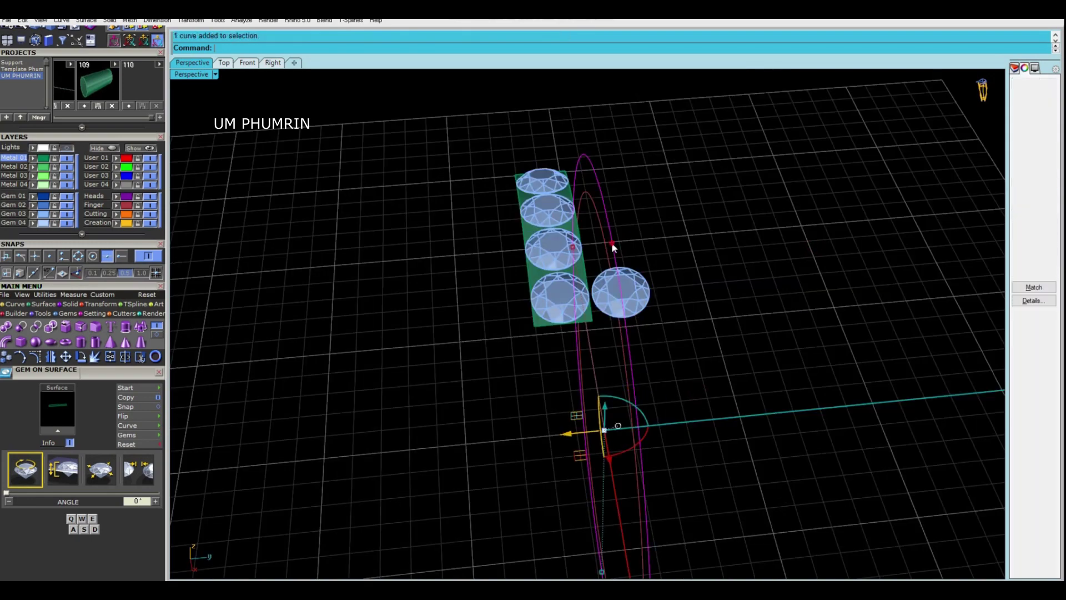
{"action": "type", "text": "E"}
{"action": "key", "text": "Return"}
{"action": "left_click", "coordinate": [611, 242]}
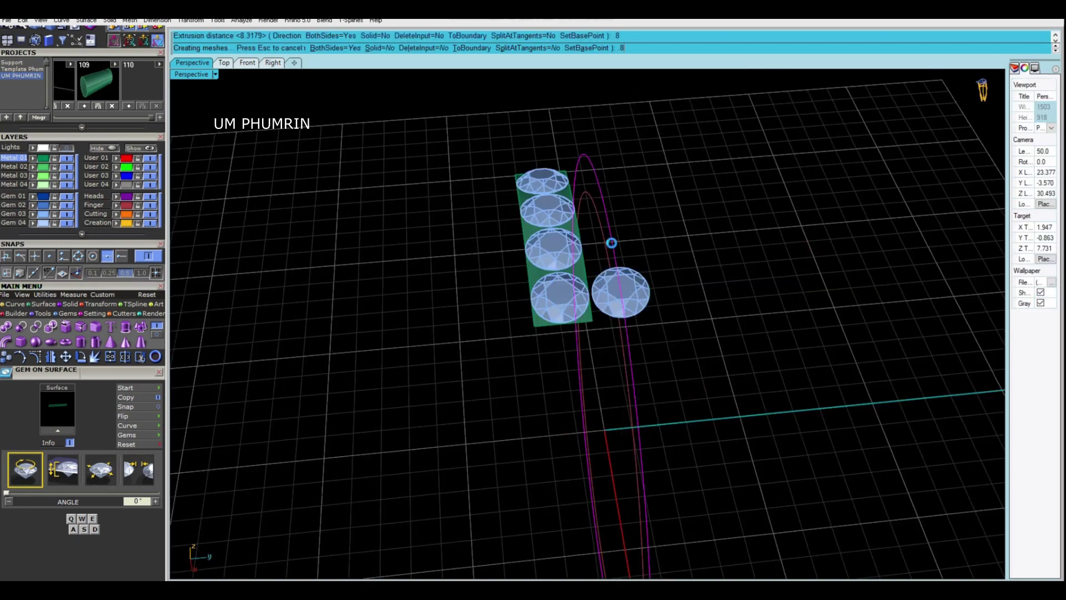
{"action": "mouse_move", "coordinate": [700, 287]}
{"action": "right_mouse_down"}
{"action": "mouse_move", "coordinate": [616, 347]}
{"action": "mouse_move", "coordinate": [652, 360]}
{"action": "mouse_move", "coordinate": [595, 300]}
{"action": "mouse_move", "coordinate": [615, 330]}
{"action": "right_mouse_up"}
{"action": "left_click", "coordinate": [616, 348]}
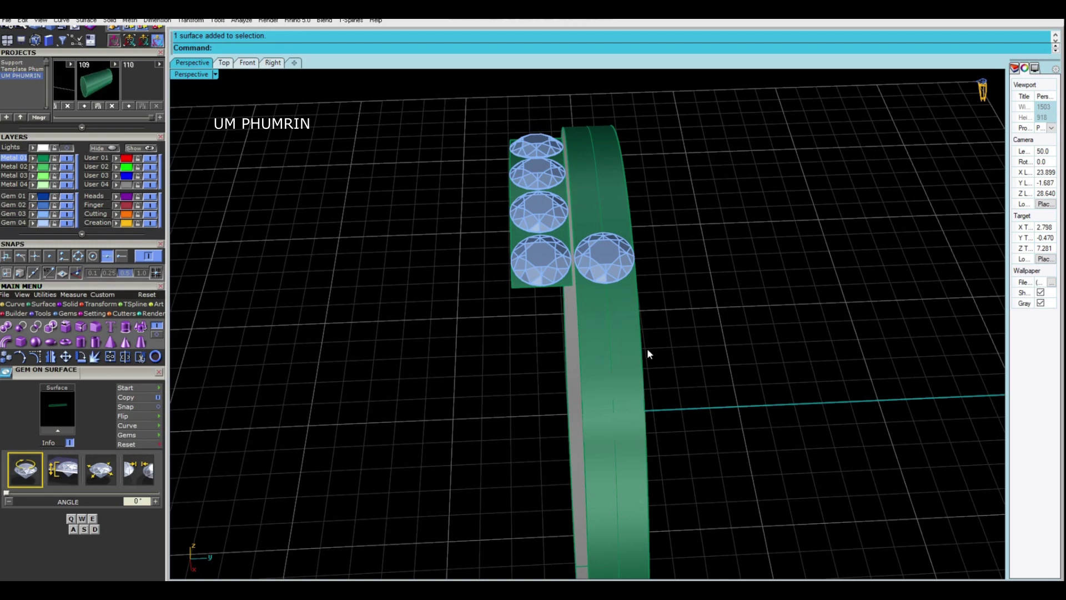
{"action": "scroll", "coordinate": [633, 305], "scroll_direction": "up", "scroll_amount": 3}
{"action": "scroll", "coordinate": [674, 328], "scroll_direction": "down", "scroll_amount": 1}
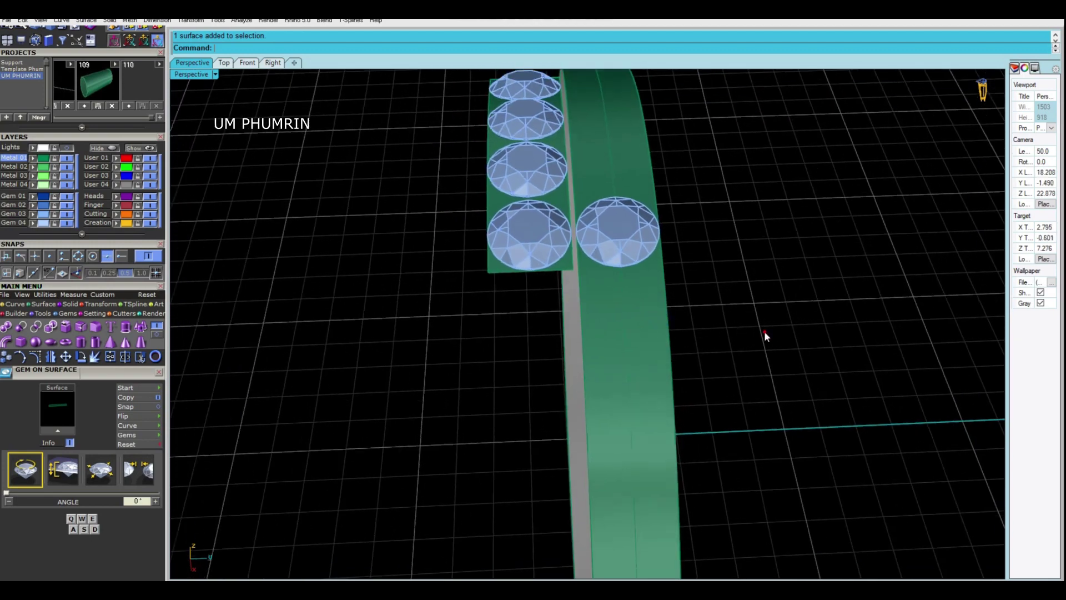
{"action": "mouse_move", "coordinate": [767, 335]}
{"action": "right_mouse_down"}
{"action": "mouse_move", "coordinate": [654, 326]}
{"action": "mouse_move", "coordinate": [664, 336]}
{"action": "mouse_move", "coordinate": [608, 299]}
{"action": "right_mouse_up"}
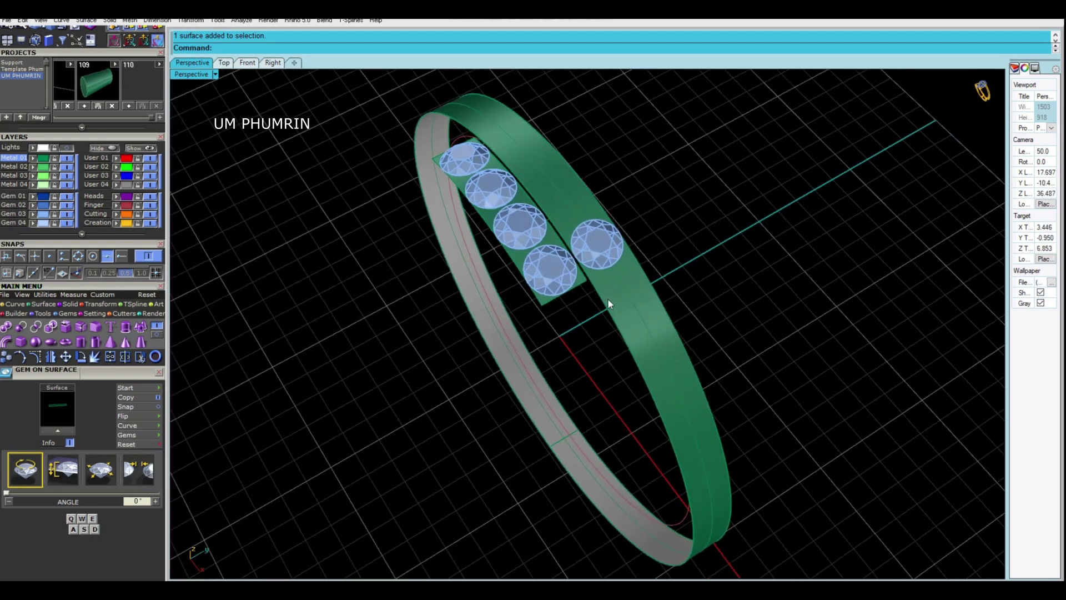
Start splitting the ring band at an isocurve with direction V, across the band.
{"action": "left_click", "coordinate": [608, 298]}
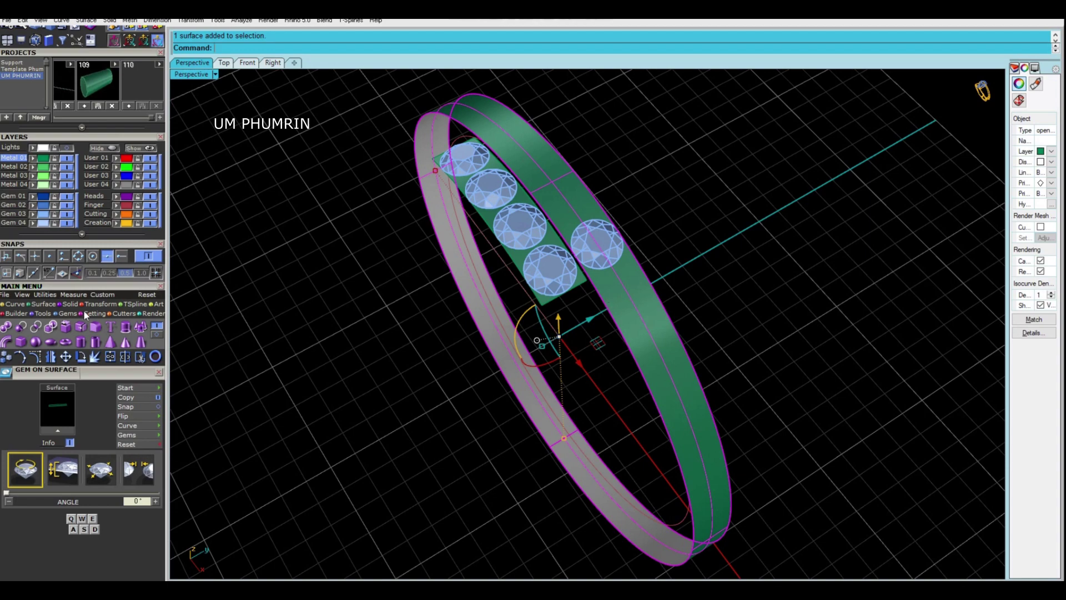
{"action": "left_click", "coordinate": [47, 305]}
{"action": "left_click", "coordinate": [36, 342]}
{"action": "scroll", "coordinate": [564, 225], "scroll_direction": "up", "scroll_amount": 3}
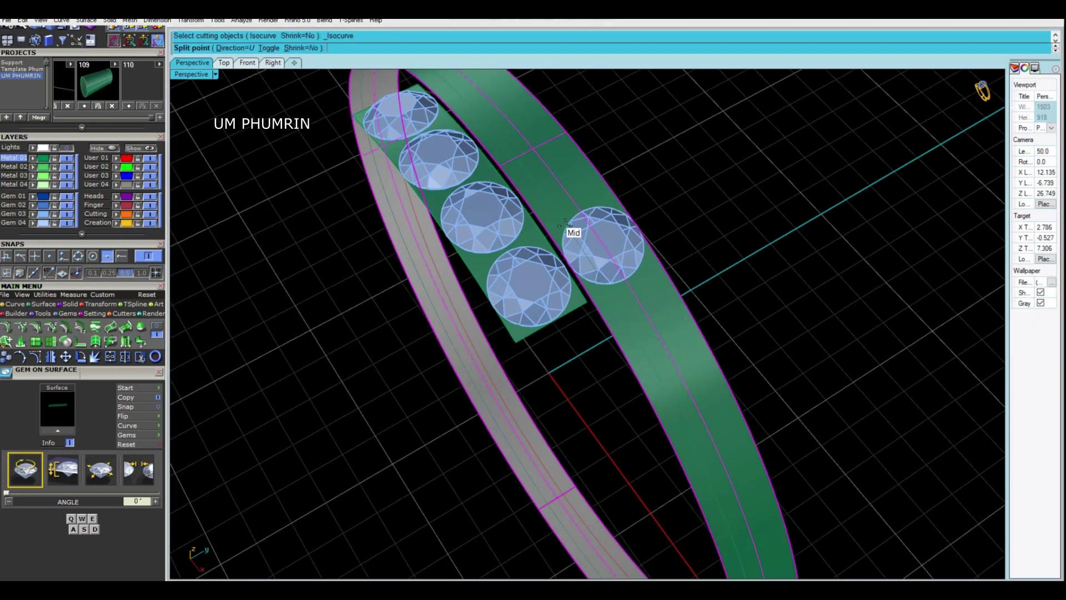
{"action": "left_click", "coordinate": [269, 49]}
{"action": "scroll", "coordinate": [552, 148], "scroll_direction": "up", "scroll_amount": 1}
{"action": "scroll", "coordinate": [586, 222], "scroll_direction": "up", "scroll_amount": 2}
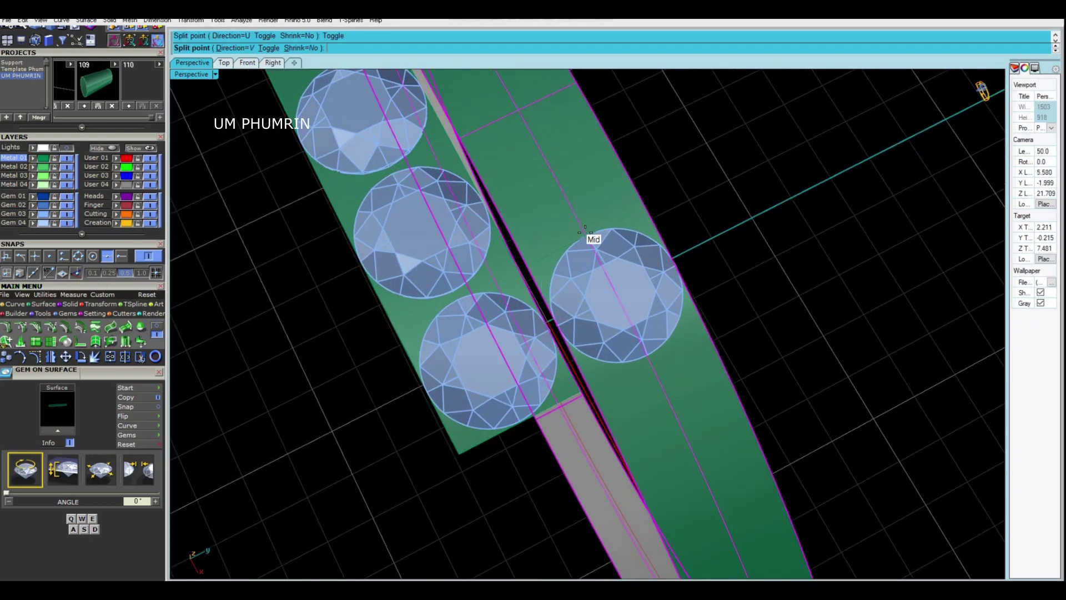
{"action": "scroll", "coordinate": [585, 232], "scroll_direction": "up", "scroll_amount": 3}
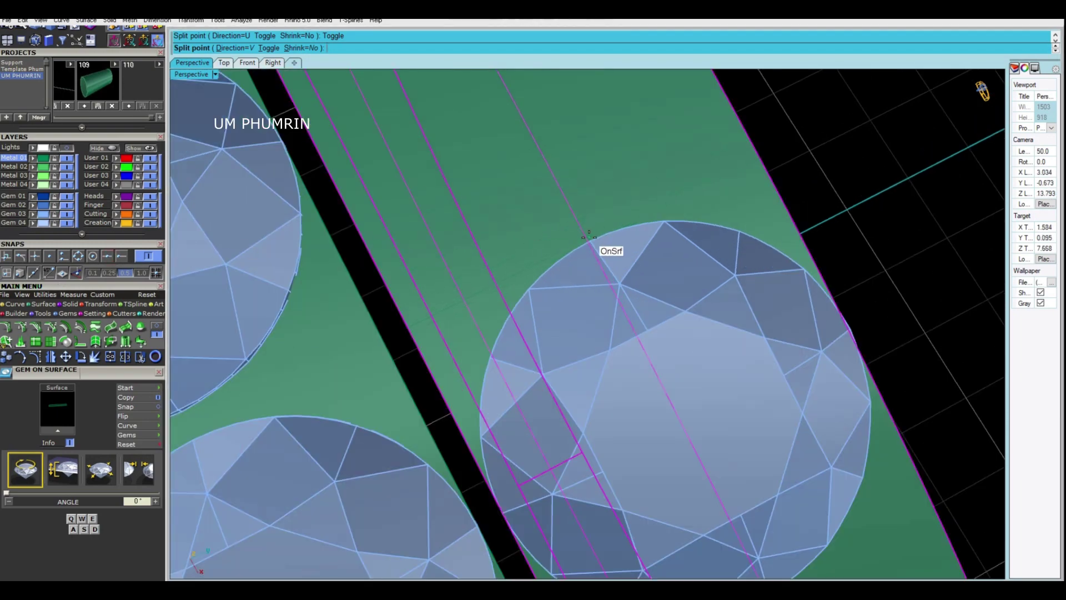
{"action": "scroll", "coordinate": [588, 239], "scroll_direction": "down", "scroll_amount": 3}
{"action": "scroll", "coordinate": [614, 305], "scroll_direction": "down", "scroll_amount": 1}
{"action": "scroll", "coordinate": [631, 317], "scroll_direction": "down", "scroll_amount": 1}
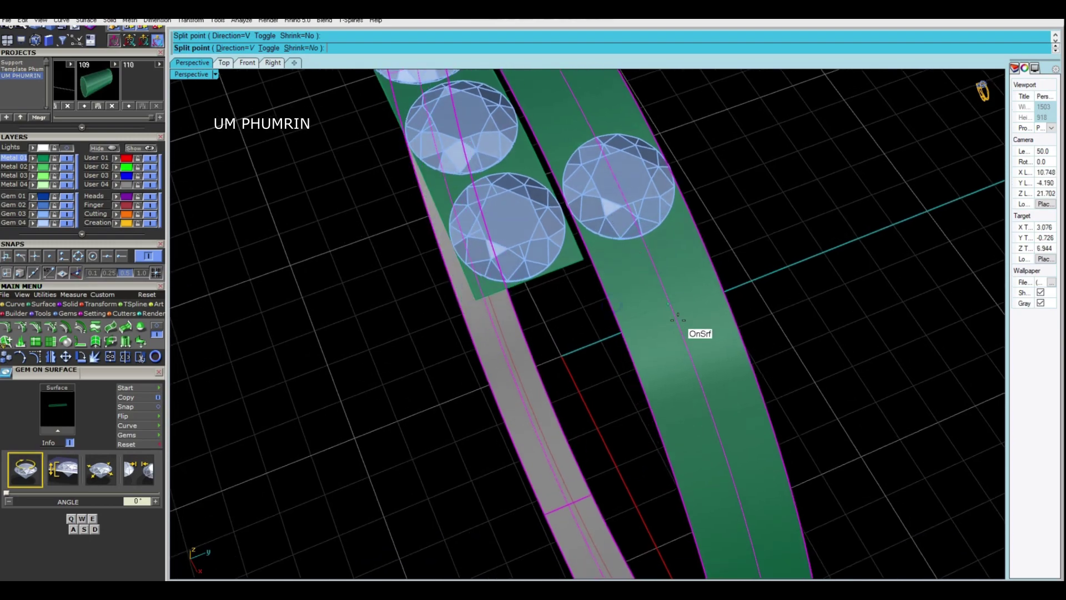
{"action": "scroll", "coordinate": [697, 334], "scroll_direction": "down", "scroll_amount": 1}
Split the band at the chosen point and delete the unneeded piece.
{"action": "left_click", "coordinate": [682, 395]}
{"action": "scroll", "coordinate": [662, 340], "scroll_direction": "down", "scroll_amount": 3}
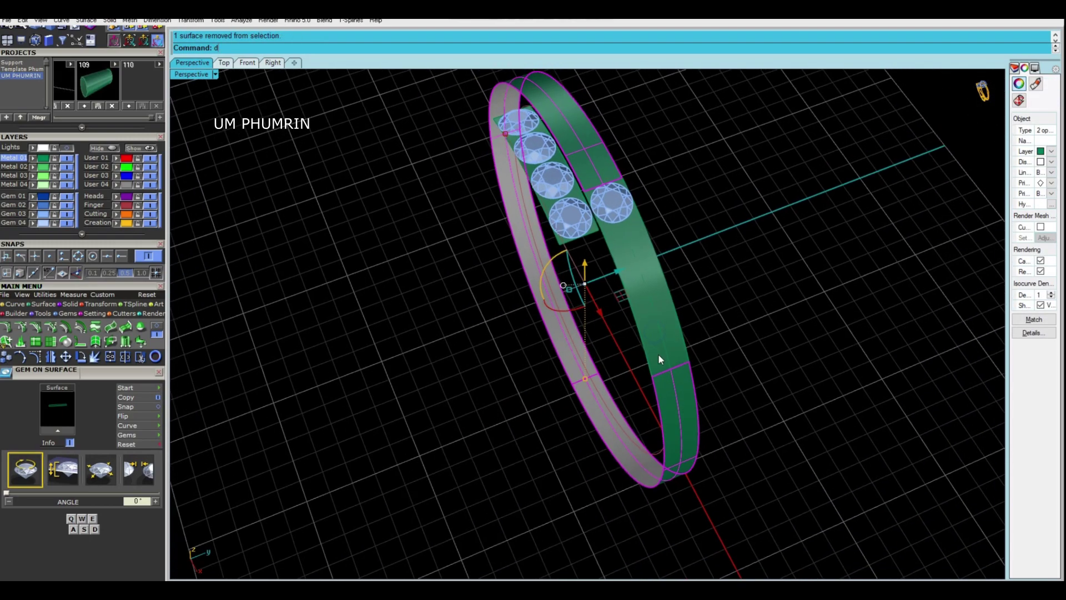
{"action": "left_click", "coordinate": [661, 356]}
{"action": "key", "text": "Delete"}
Mirror a copy of the four-gem strip across the band's centre line.
{"action": "left_click", "coordinate": [555, 273]}
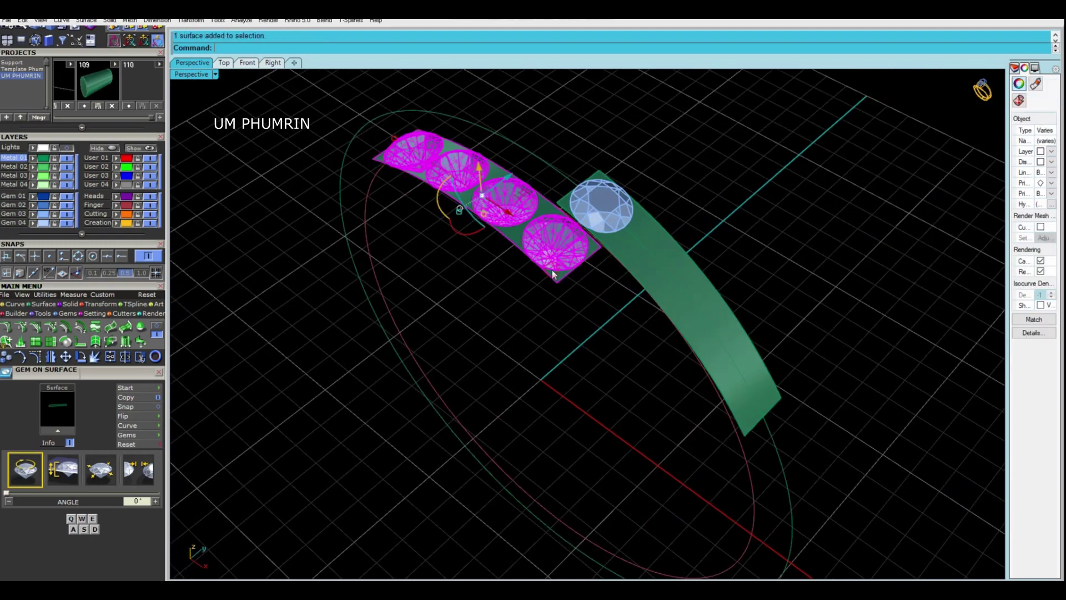
{"action": "right_click_drag", "start_coordinate": [597, 280], "coordinate": [550, 360]}
{"action": "left_click", "coordinate": [590, 356]}
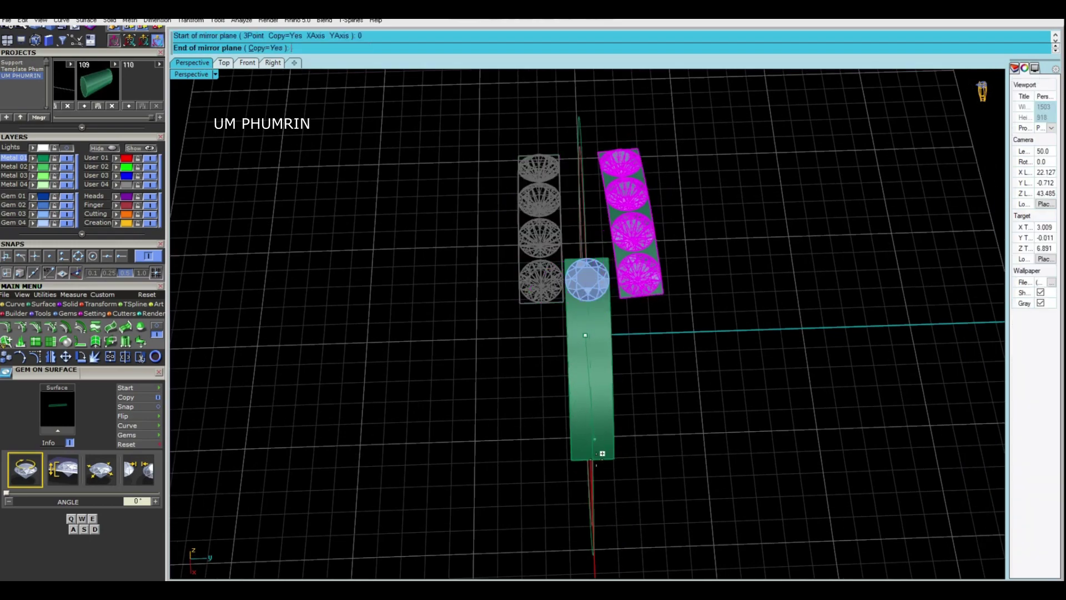
{"action": "left_click", "coordinate": [602, 448]}
{"action": "right_click_drag", "start_coordinate": [715, 447], "coordinate": [505, 275]}
Orbit and zoom to inspect both gem rows from above.
{"action": "key", "text": "ctrl+a"}
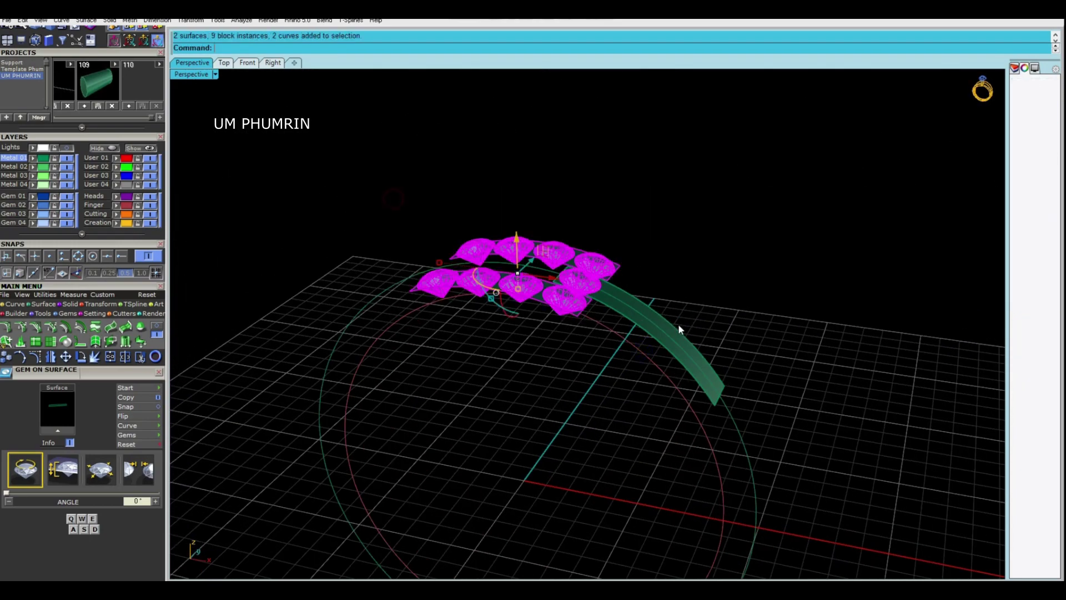
{"action": "key", "text": "Escape"}
{"action": "right_click_drag", "start_coordinate": [678, 325], "coordinate": [542, 359]}
{"action": "scroll", "coordinate": [542, 359], "scroll_direction": "up", "scroll_amount": 5}
{"action": "scroll", "coordinate": [569, 279], "scroll_direction": "up", "scroll_amount": 4}
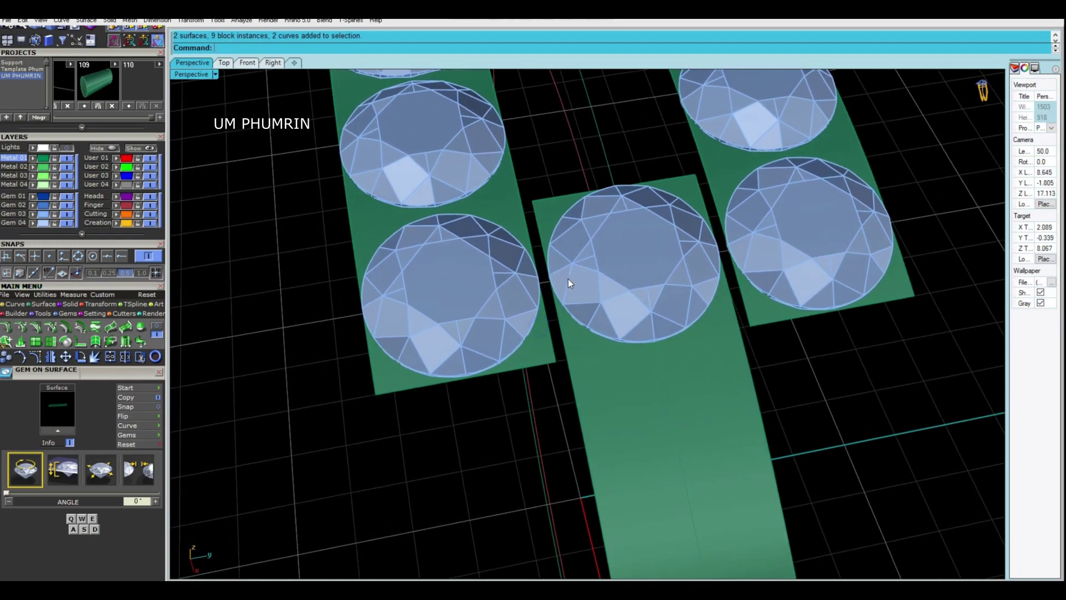
{"action": "scroll", "coordinate": [561, 216], "scroll_direction": "down", "scroll_amount": 2}
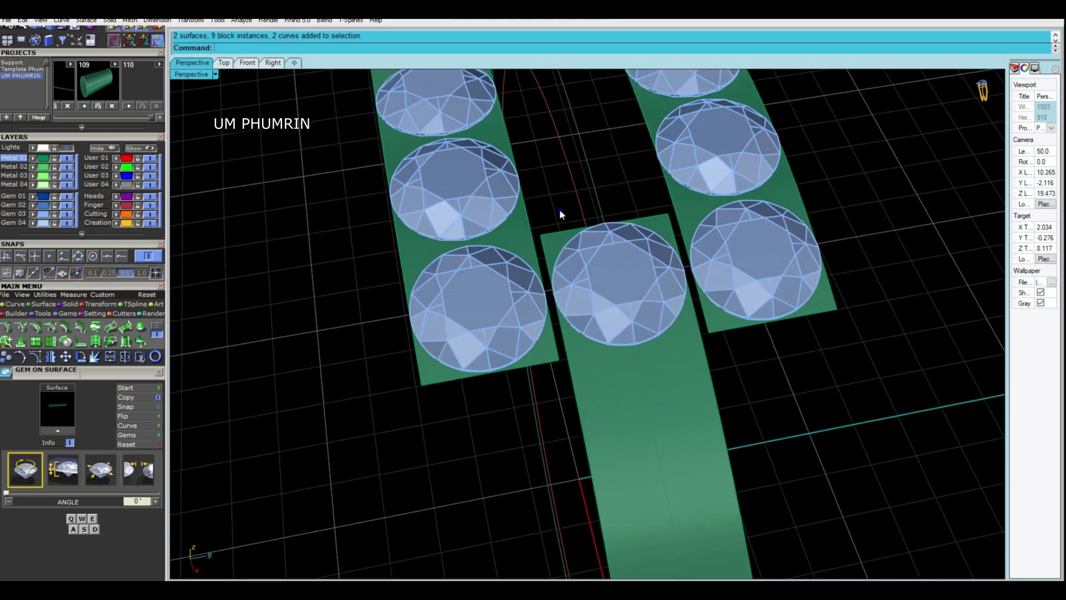
{"action": "scroll", "coordinate": [567, 218], "scroll_direction": "up", "scroll_amount": 3}
{"action": "scroll", "coordinate": [567, 218], "scroll_direction": "down", "scroll_amount": 2}
{"action": "scroll", "coordinate": [565, 278], "scroll_direction": "down", "scroll_amount": 3}
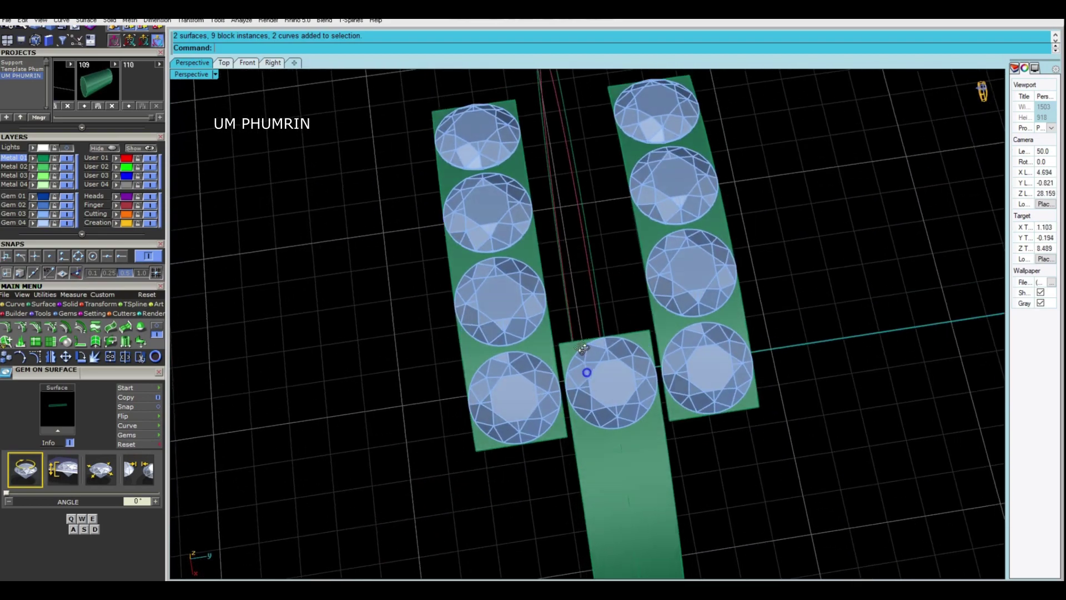
{"action": "scroll", "coordinate": [582, 316], "scroll_direction": "down", "scroll_amount": 2}
{"action": "mouse_move", "coordinate": [582, 316]}
{"action": "right_mouse_down"}
{"action": "mouse_move", "coordinate": [681, 341]}
{"action": "mouse_move", "coordinate": [683, 316]}
{"action": "right_mouse_up"}
{"action": "scroll", "coordinate": [684, 316], "scroll_direction": "down", "scroll_amount": 3}
{"action": "scroll", "coordinate": [683, 317], "scroll_direction": "up", "scroll_amount": 2}
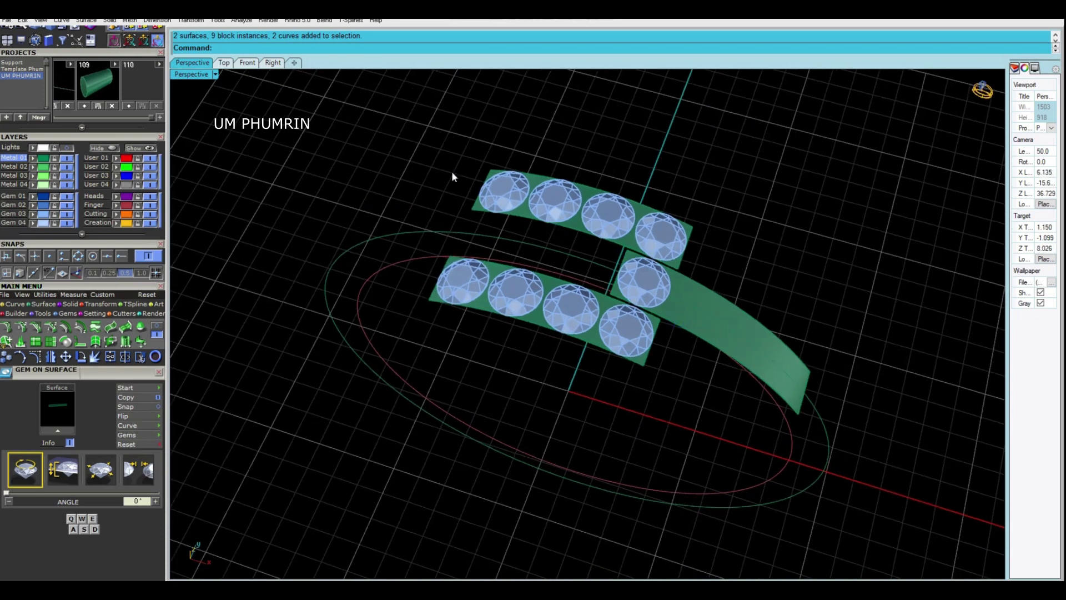
{"action": "key", "text": "ctrl+a"}
{"action": "key", "text": "Escape"}
Polar-array both gem rows and strips into six copies over 360°.
{"action": "right_click_drag", "start_coordinate": [814, 328], "coordinate": [824, 339]}
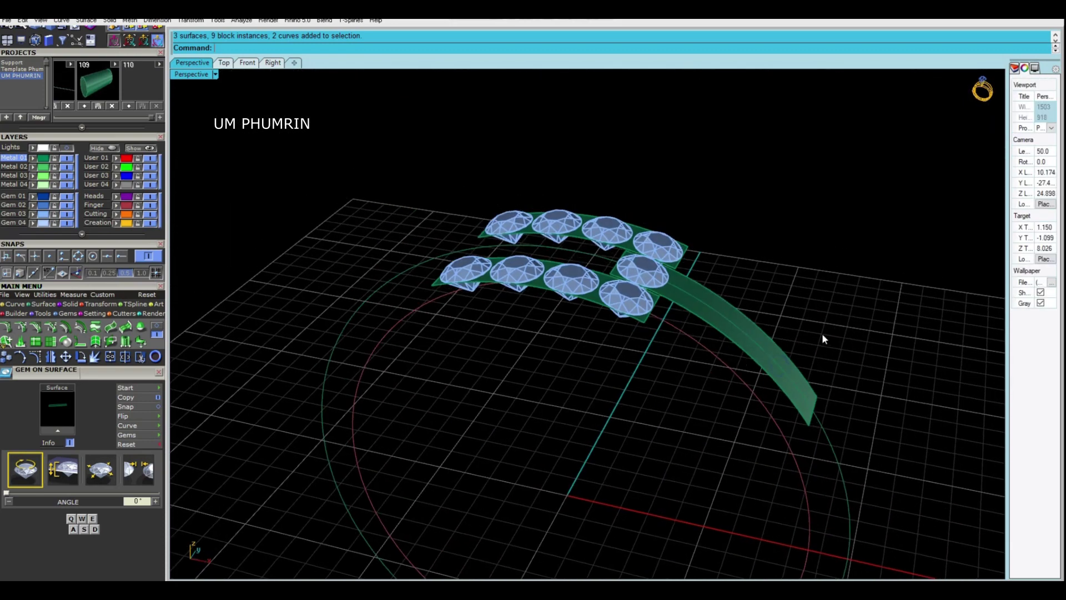
{"action": "left_click_drag", "start_coordinate": [469, 227], "coordinate": [715, 390]}
{"action": "left_click", "coordinate": [255, 65]}
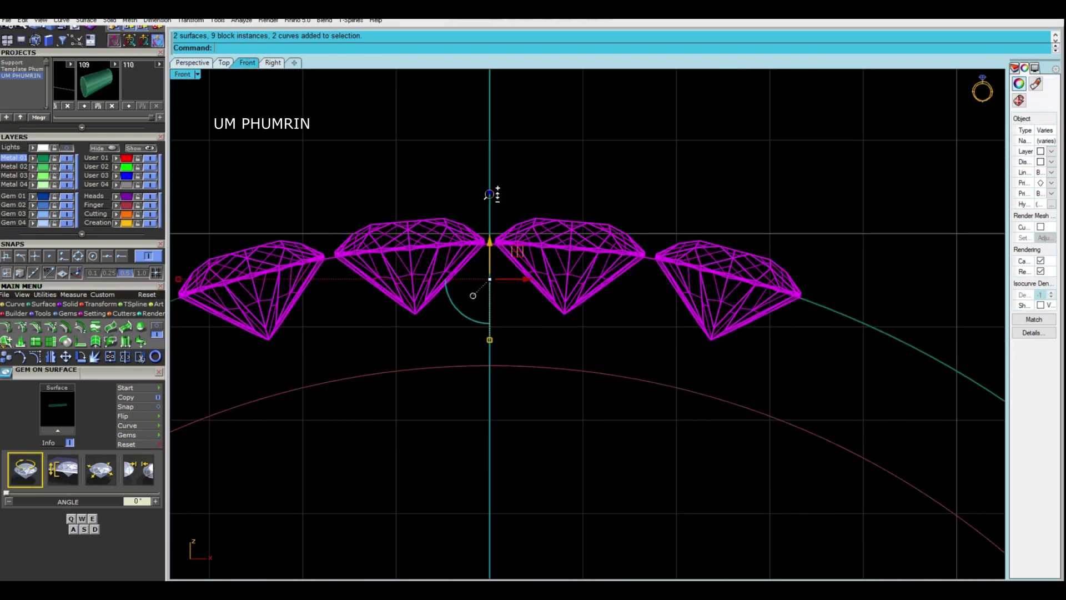
{"action": "key", "text": "Return"}
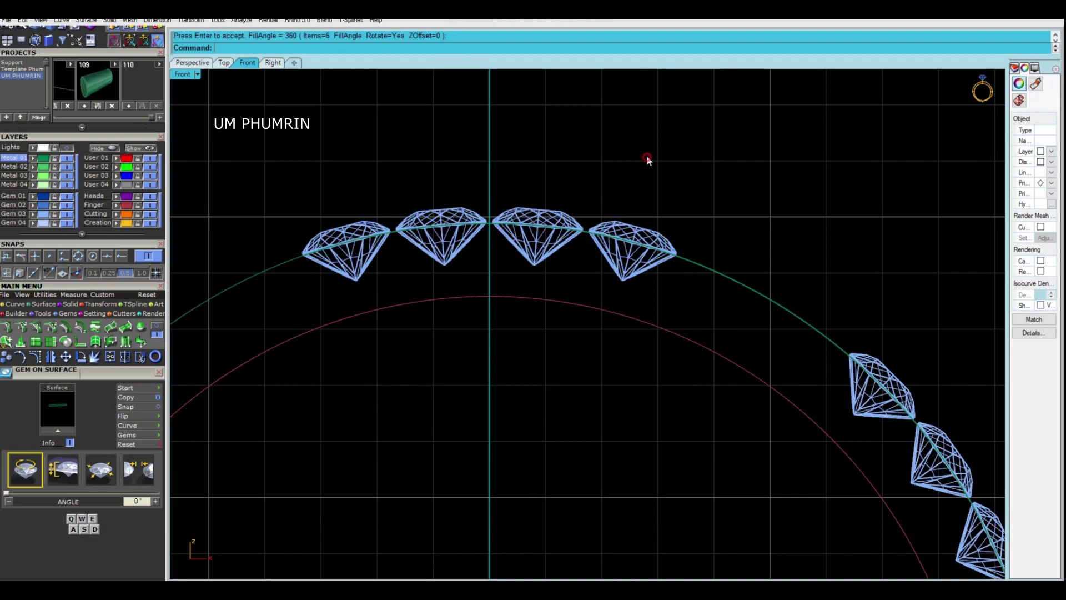
Inspect the arrayed gem rows in Perspective view and select a band segment.
{"action": "left_click", "coordinate": [191, 62]}
{"action": "right_click_drag", "start_coordinate": [578, 311], "coordinate": [611, 296]}
{"action": "scroll", "coordinate": [614, 300], "scroll_direction": "up", "scroll_amount": 3}
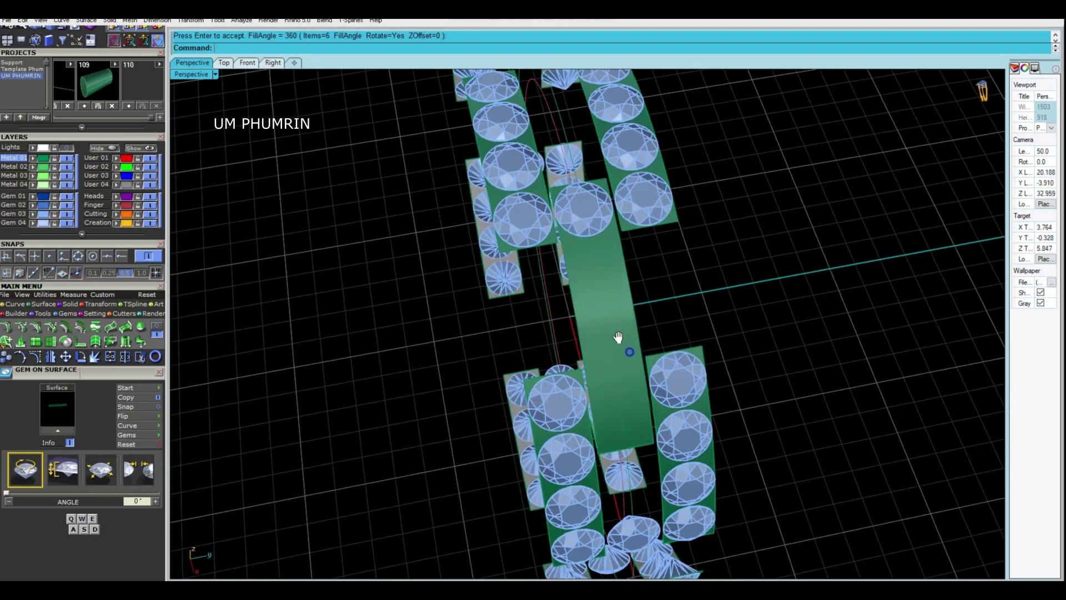
{"action": "scroll", "coordinate": [651, 301], "scroll_direction": "up", "scroll_amount": 2}
{"action": "scroll", "coordinate": [501, 172], "scroll_direction": "up", "scroll_amount": 3}
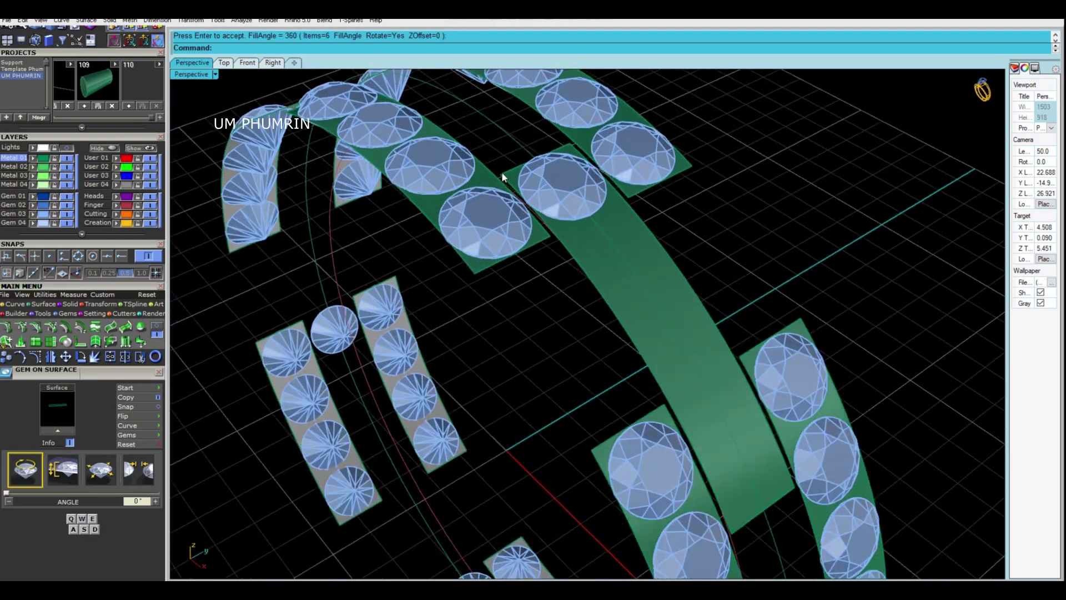
{"action": "scroll", "coordinate": [498, 181], "scroll_direction": "up", "scroll_amount": 3}
{"action": "scroll", "coordinate": [516, 192], "scroll_direction": "up", "scroll_amount": 2}
{"action": "scroll", "coordinate": [516, 191], "scroll_direction": "down", "scroll_amount": 2}
{"action": "left_click", "coordinate": [604, 262]}
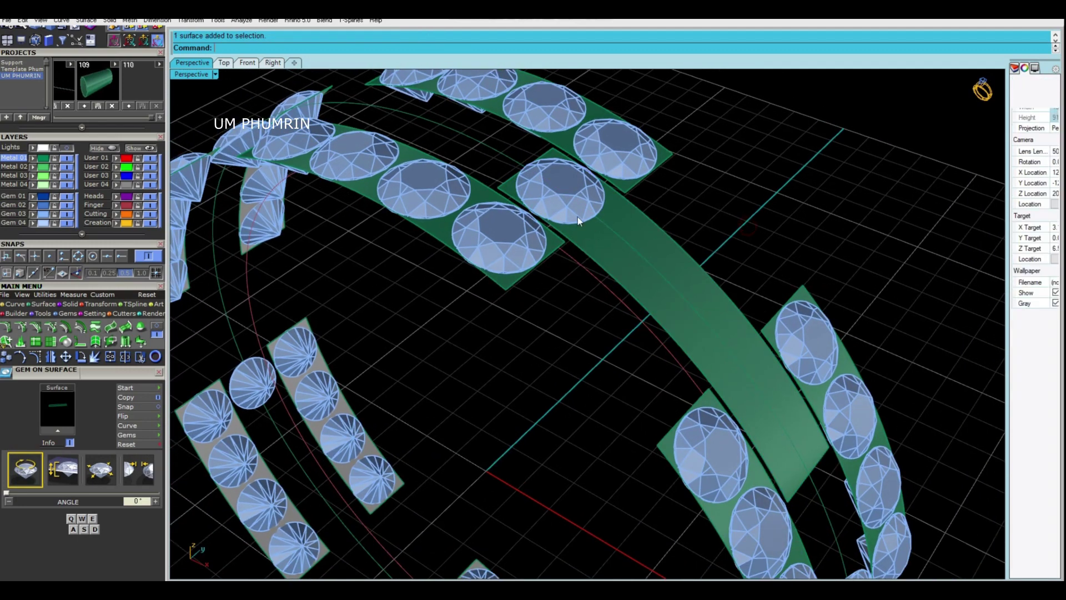
{"action": "scroll", "coordinate": [595, 272], "scroll_direction": "down", "scroll_amount": 1}
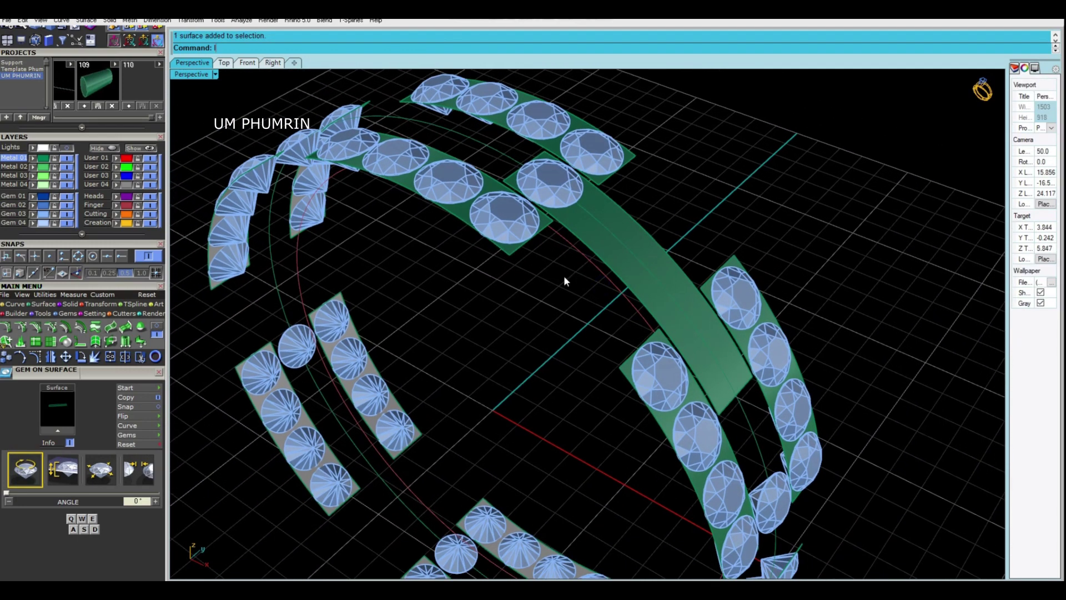
{"action": "type", "text": "l"}
{"action": "key", "text": "Return"}
Draw a radial line from the ring centre outward between gem groups.
{"action": "left_click", "coordinate": [122, 256]}
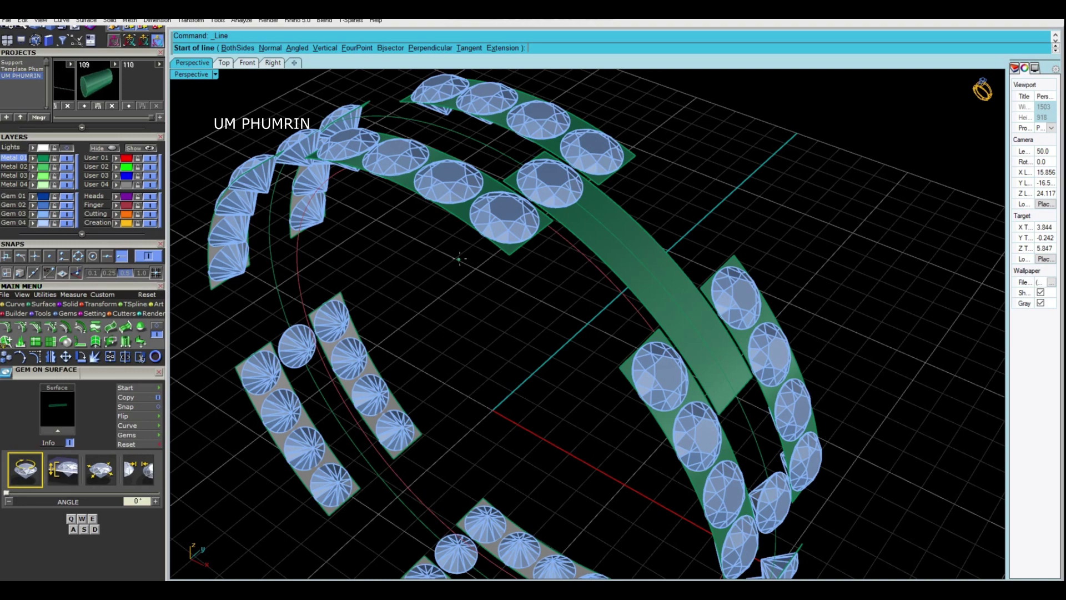
{"action": "left_click", "coordinate": [508, 256]}
{"action": "left_click", "coordinate": [618, 364]}
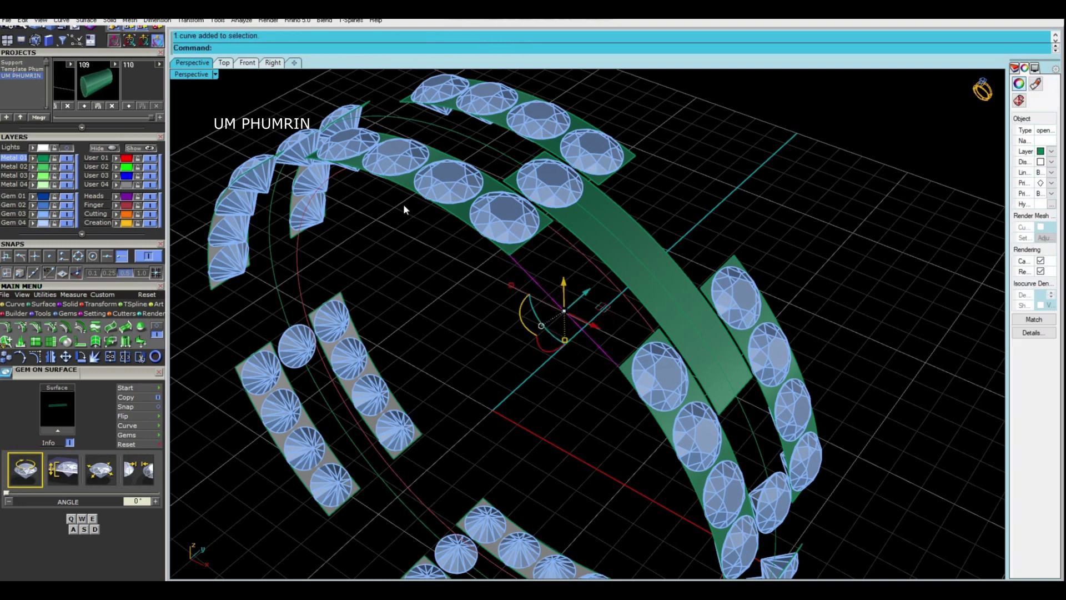
{"action": "left_click", "coordinate": [247, 63]}
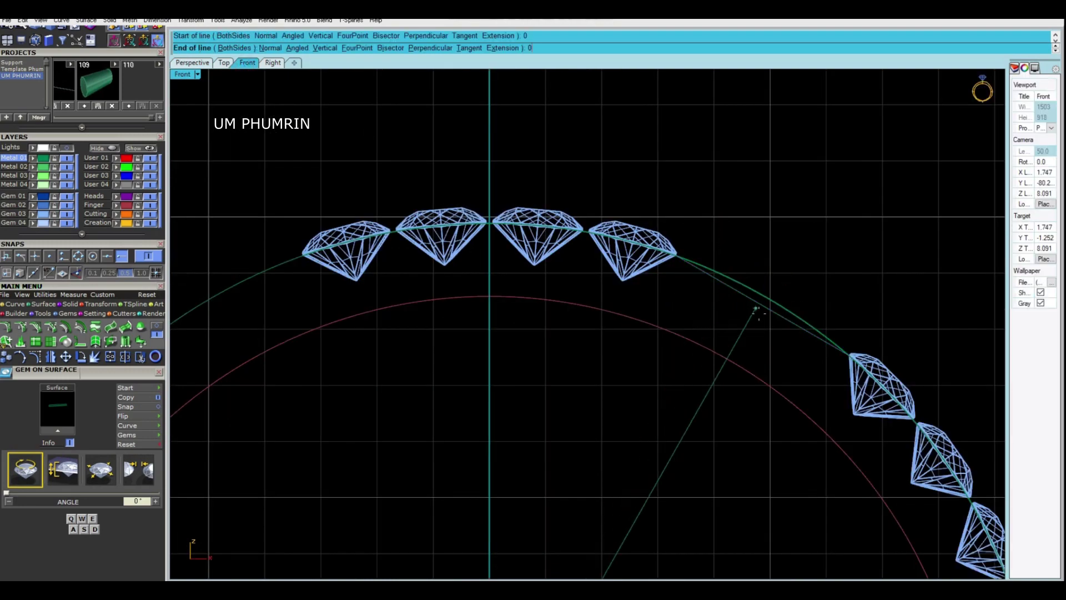
{"action": "left_click", "coordinate": [107, 259]}
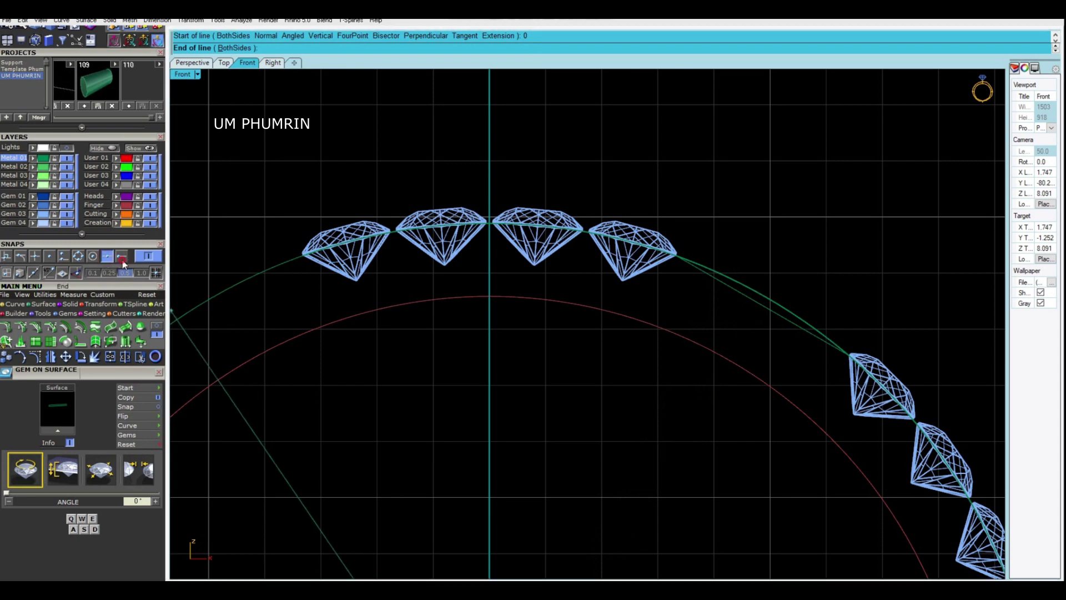
Pan and orbit the views to examine the ring and gem strip edges.
{"action": "right_click_drag", "start_coordinate": [787, 265], "coordinate": [659, 239]}
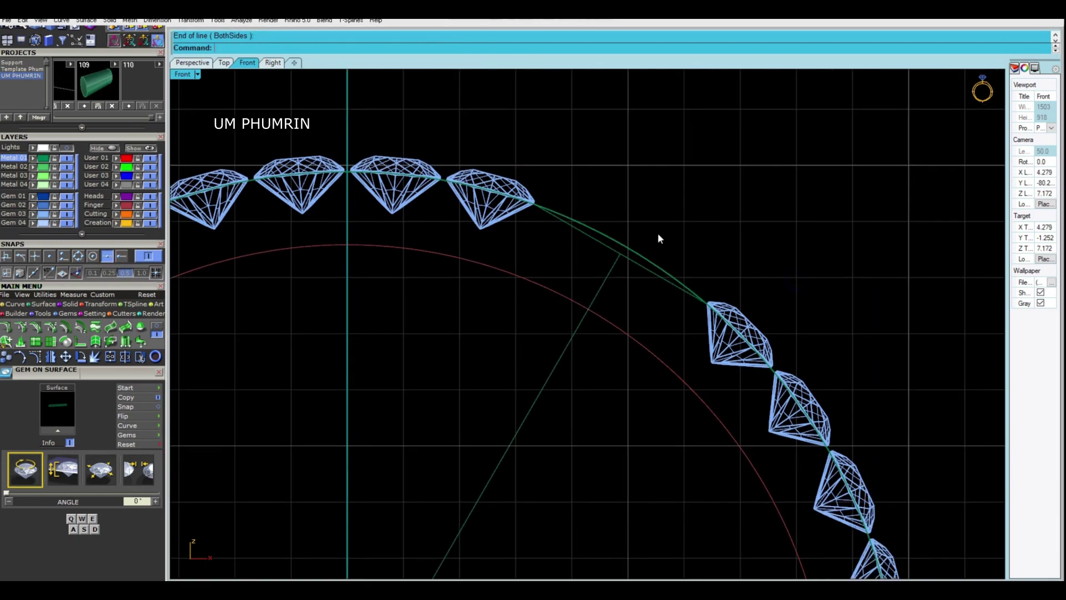
{"action": "left_click", "coordinate": [194, 63]}
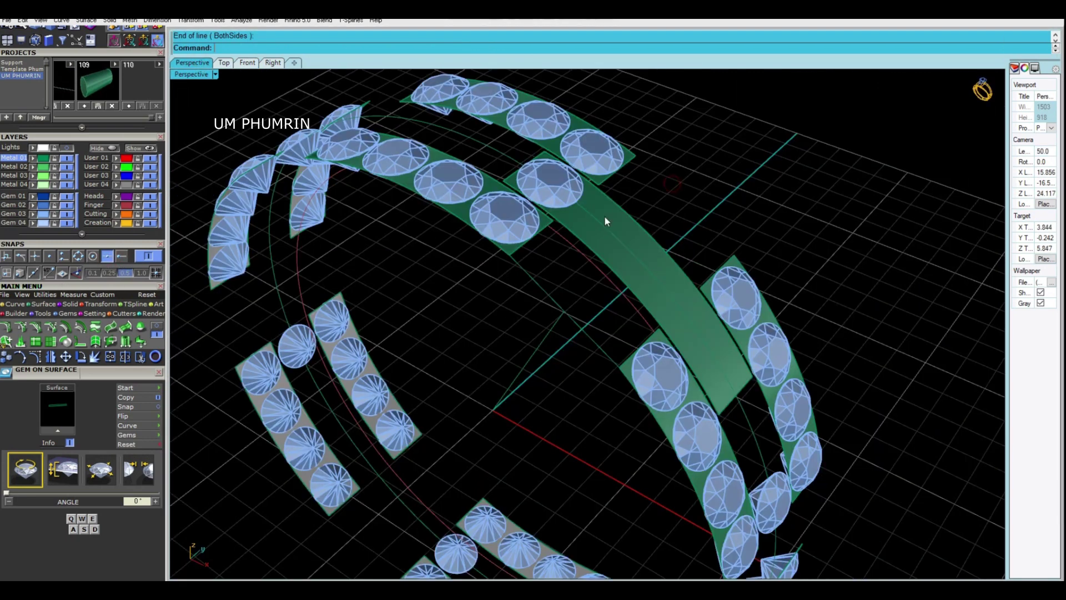
{"action": "mouse_move", "coordinate": [586, 255]}
{"action": "right_mouse_down"}
{"action": "mouse_move", "coordinate": [614, 276]}
{"action": "mouse_move", "coordinate": [612, 231]}
{"action": "mouse_move", "coordinate": [517, 211]}
{"action": "right_mouse_up"}
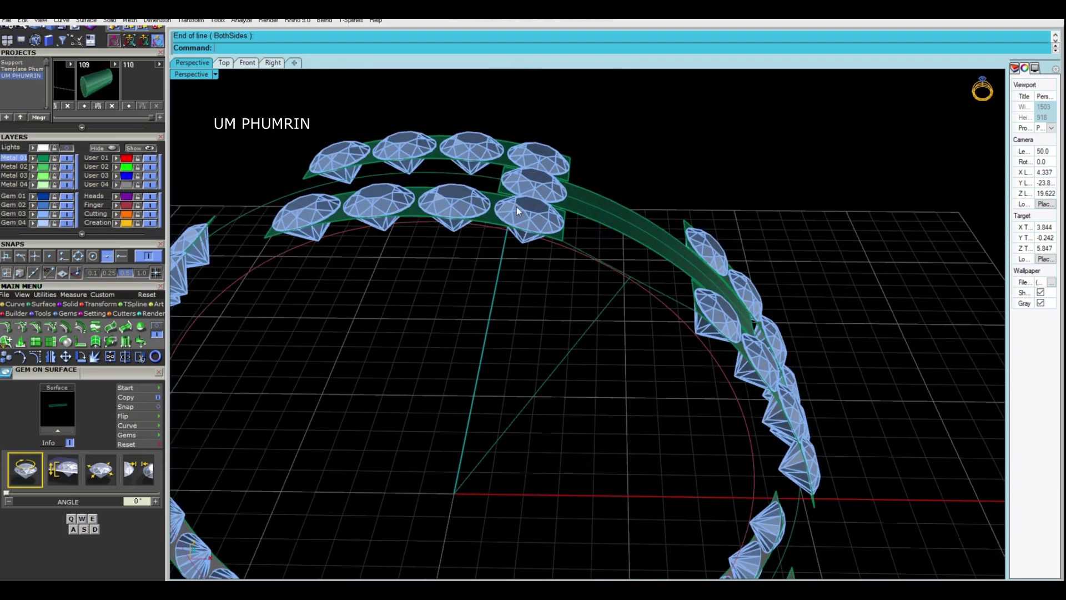
{"action": "right_click_drag", "start_coordinate": [645, 188], "coordinate": [648, 200]}
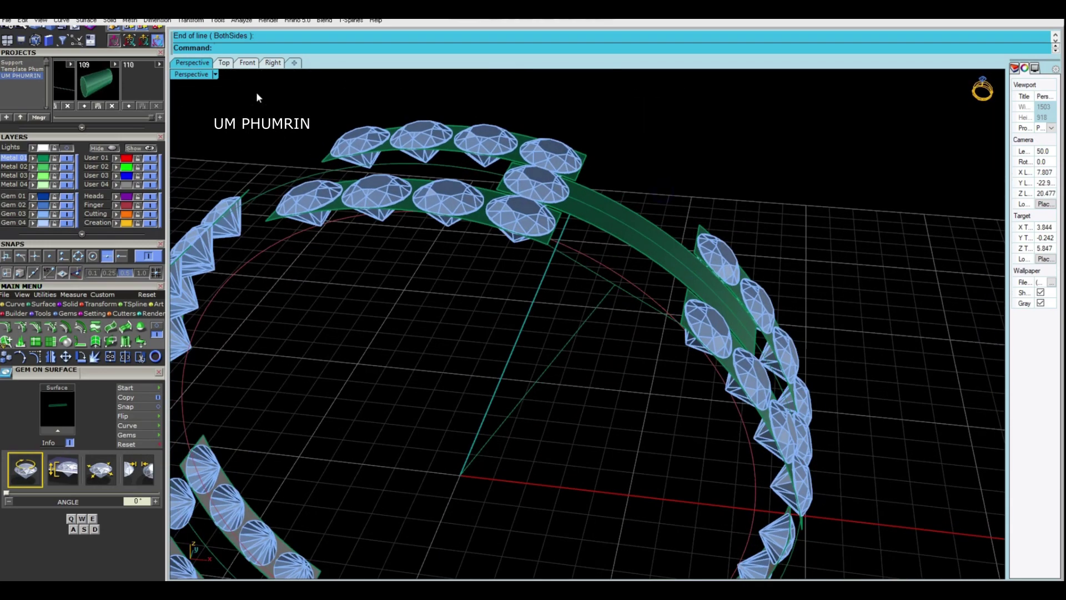
{"action": "mouse_move", "coordinate": [337, 91]}
{"action": "right_mouse_down"}
{"action": "mouse_move", "coordinate": [636, 215]}
{"action": "mouse_move", "coordinate": [615, 201]}
{"action": "right_mouse_up"}
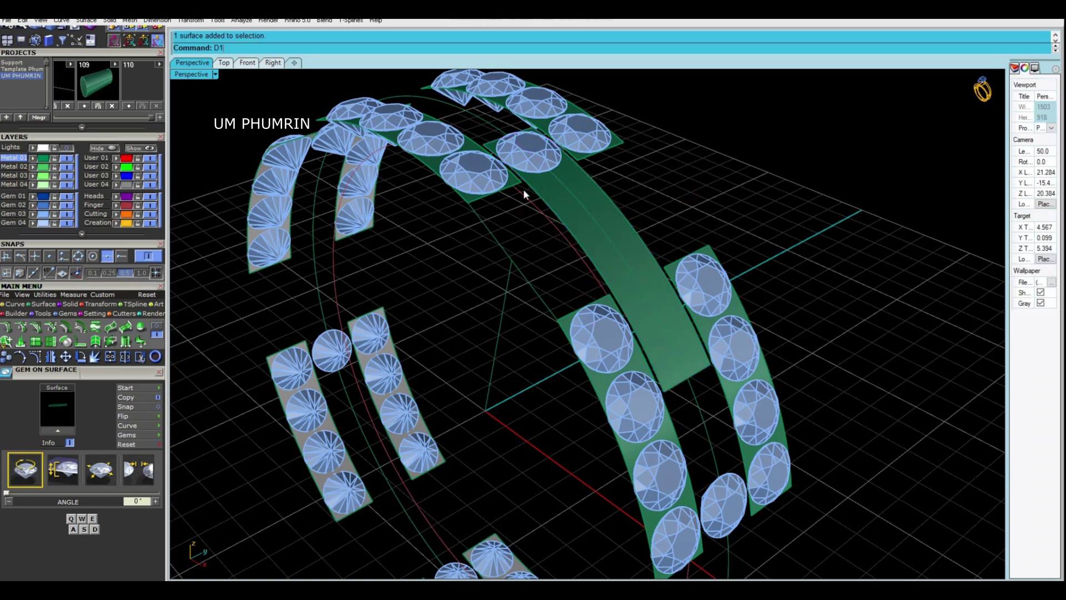
{"action": "scroll", "coordinate": [524, 189], "scroll_direction": "up", "scroll_amount": 4}
Mirror the duplicated strip-edge curve in the Front view.
{"action": "key", "text": "ctrl+Tab"}
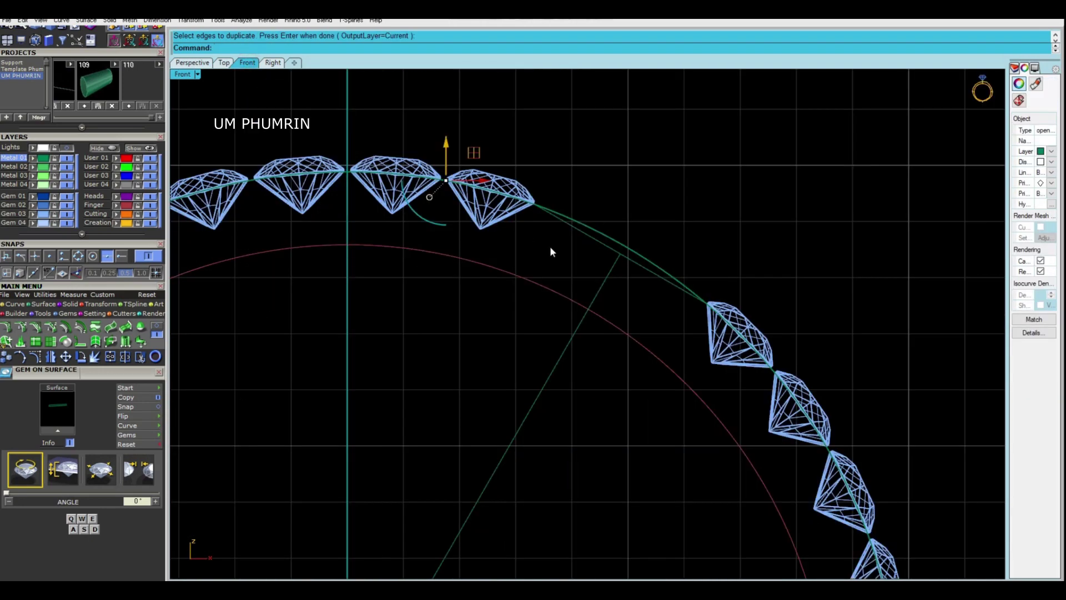
{"action": "key", "text": "ctrl+m"}
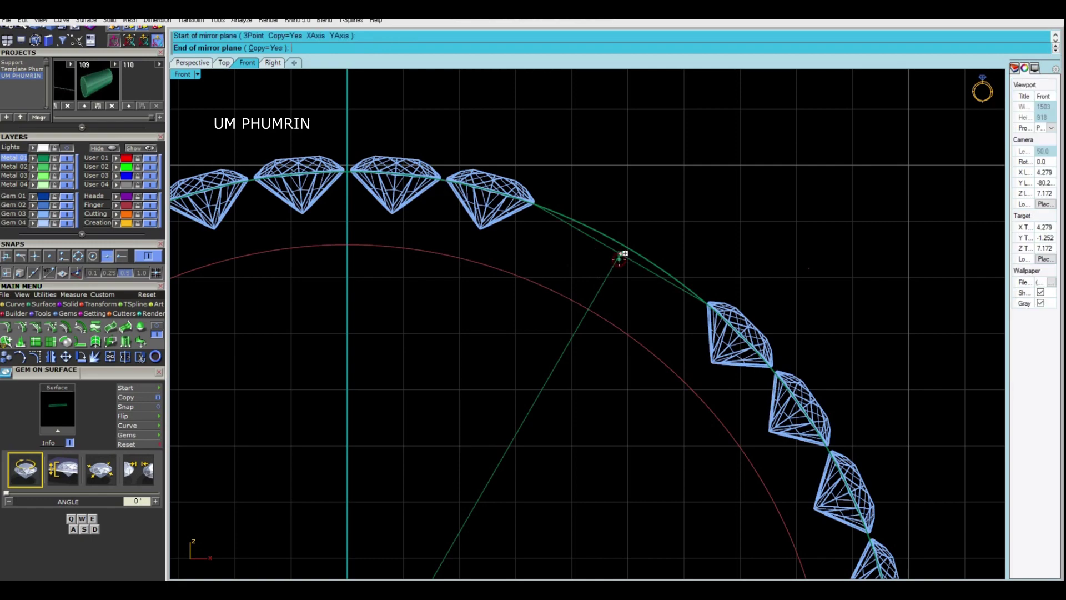
{"action": "left_click", "coordinate": [666, 218]}
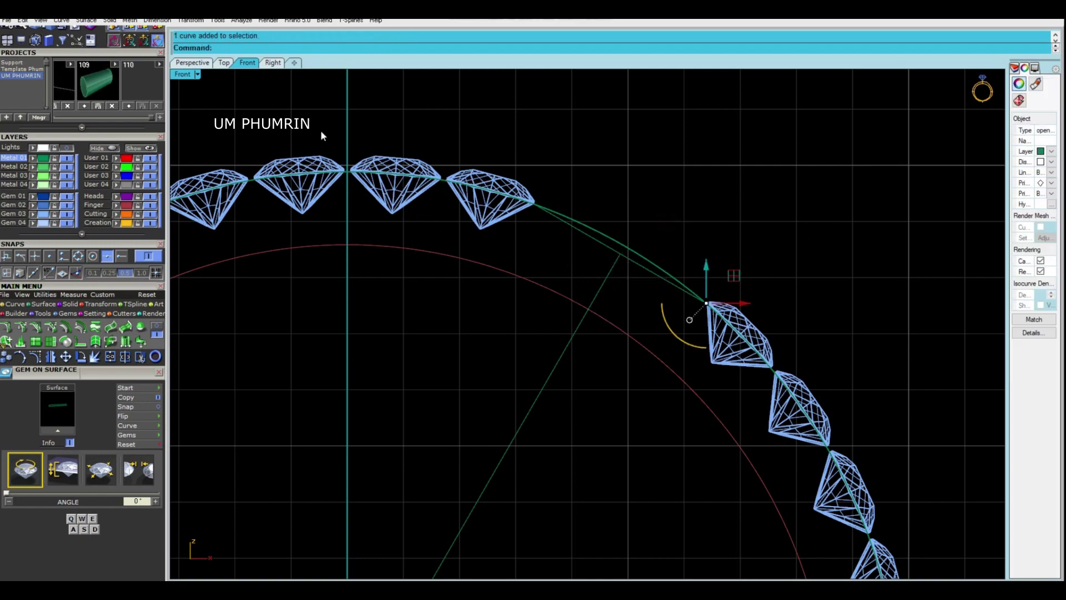
{"action": "left_click", "coordinate": [215, 62]}
{"action": "scroll", "coordinate": [683, 284], "scroll_direction": "down", "scroll_amount": 2}
Split the plain green strip and delete its small leftover end piece.
{"action": "left_click_drag", "start_coordinate": [686, 278], "coordinate": [821, 434]}
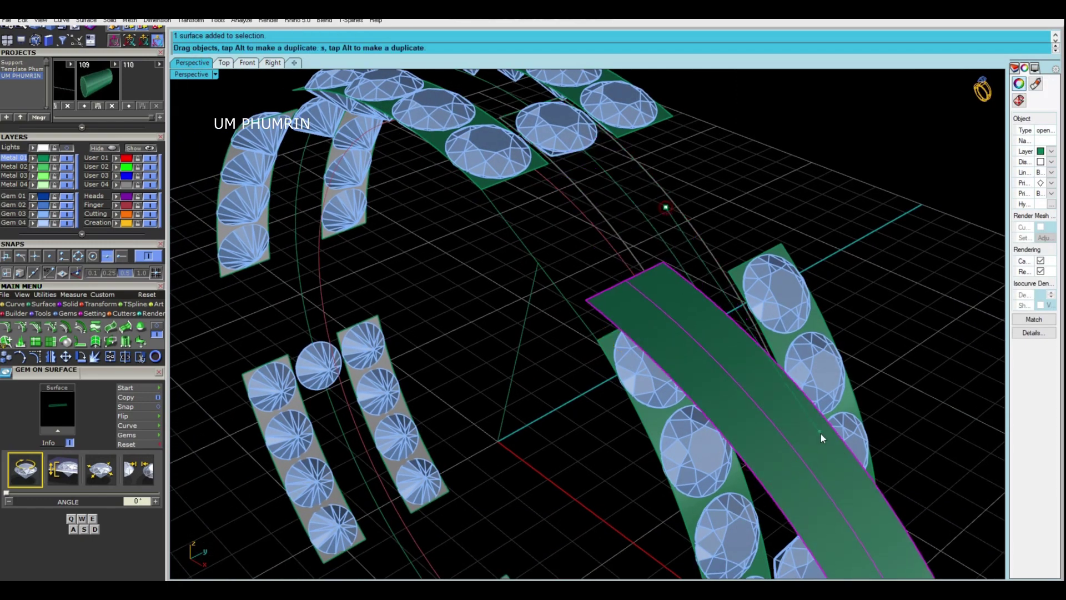
{"action": "key", "text": "ctrl+z"}
{"action": "scroll", "coordinate": [699, 342], "scroll_direction": "up", "scroll_amount": 2}
{"action": "left_click", "coordinate": [698, 342]}
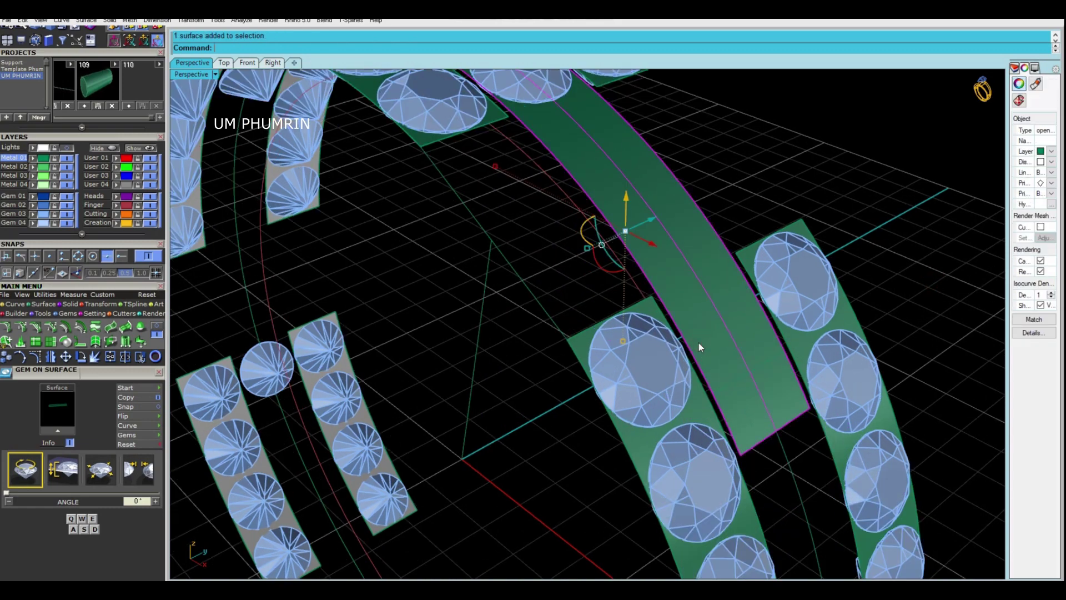
{"action": "left_click", "coordinate": [738, 398]}
{"action": "key", "text": "Delete"}
Delete the stray gem near the strip's cut end and reselect the ring curve.
{"action": "left_click", "coordinate": [735, 382]}
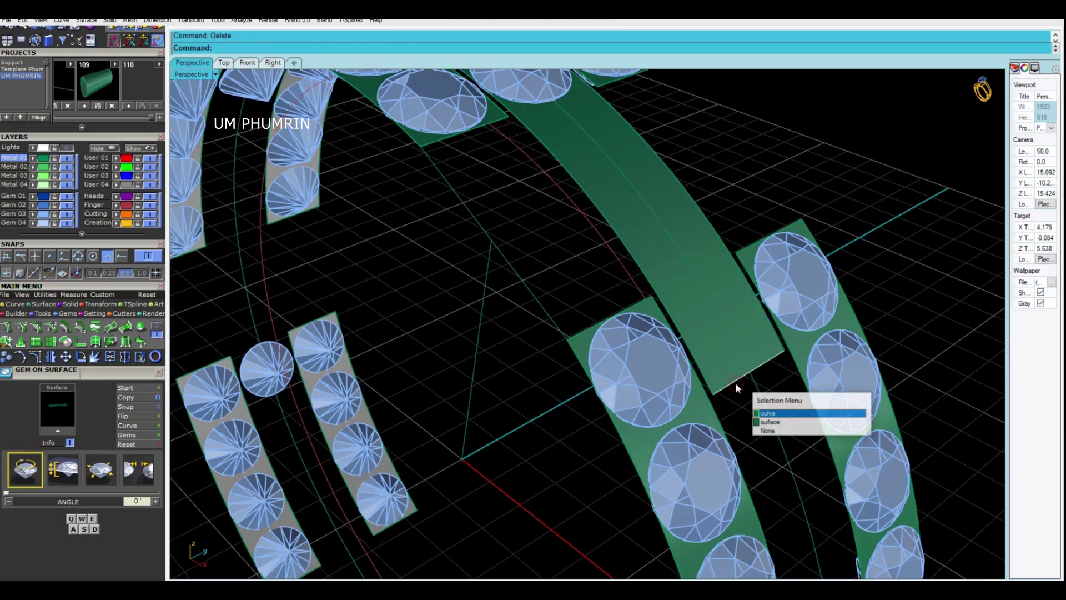
{"action": "type", "text": "De"}
{"action": "left_click", "coordinate": [732, 345]}
{"action": "right_click_drag", "start_coordinate": [732, 345], "coordinate": [598, 252]}
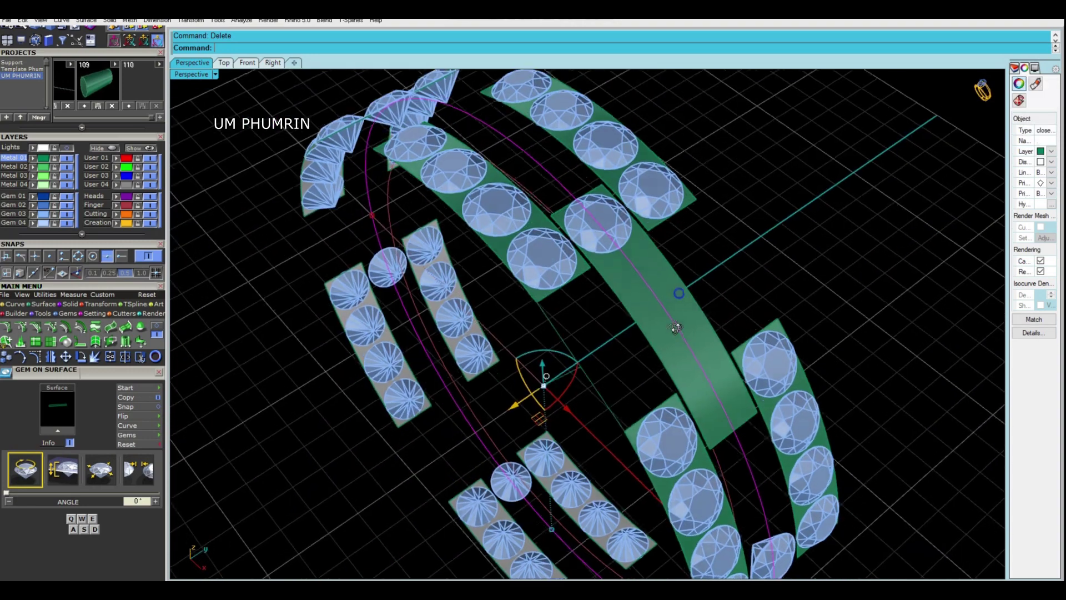
{"action": "left_click", "coordinate": [587, 205]}
{"action": "key", "text": "Delete"}
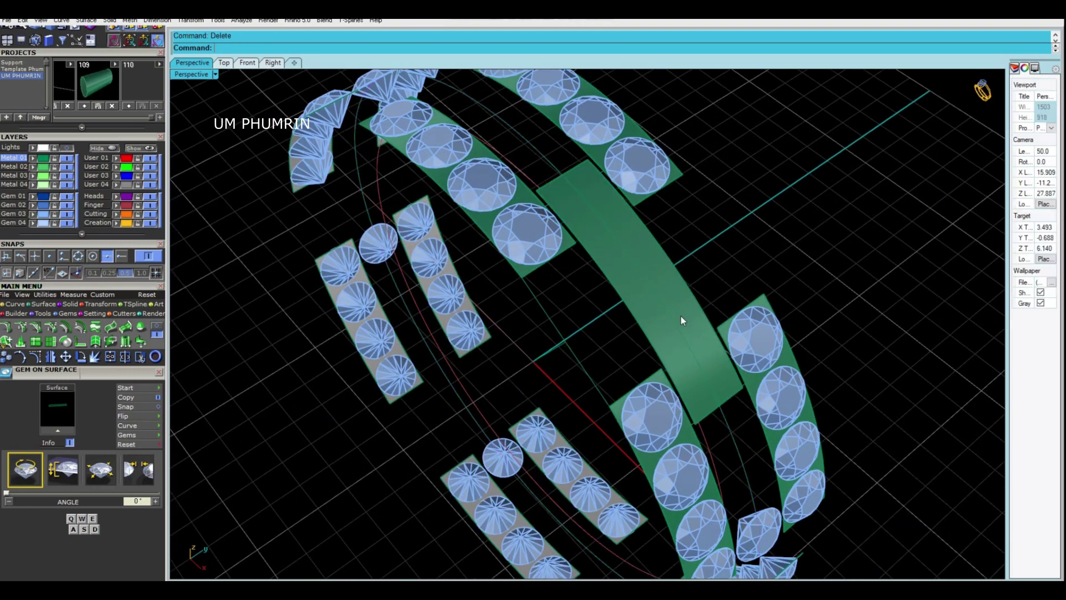
{"action": "left_click", "coordinate": [682, 331]}
Start Gem On Curve with culets toward the object, 0.1 mm spacing and 1.6 mm gems.
{"action": "left_click", "coordinate": [127, 425]}
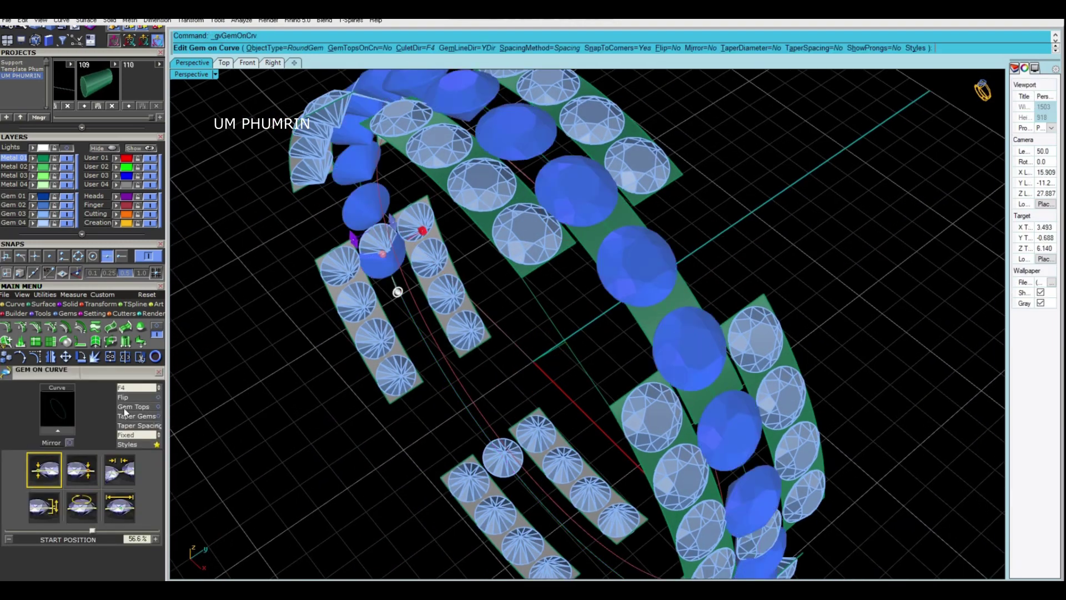
{"action": "left_click", "coordinate": [140, 390]}
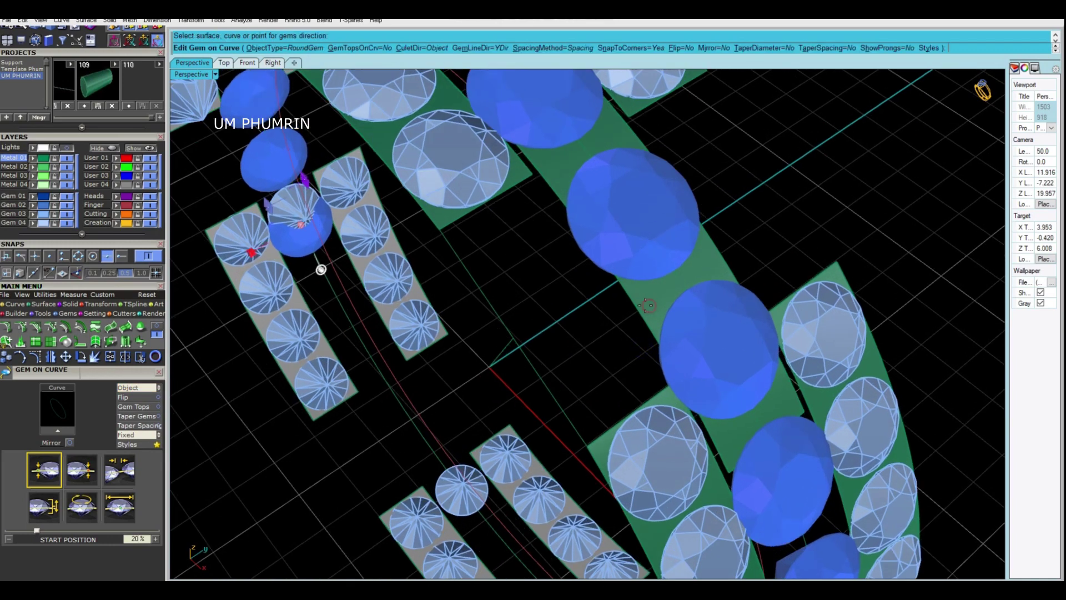
{"action": "scroll", "coordinate": [119, 269], "scroll_direction": "down", "scroll_amount": 3}
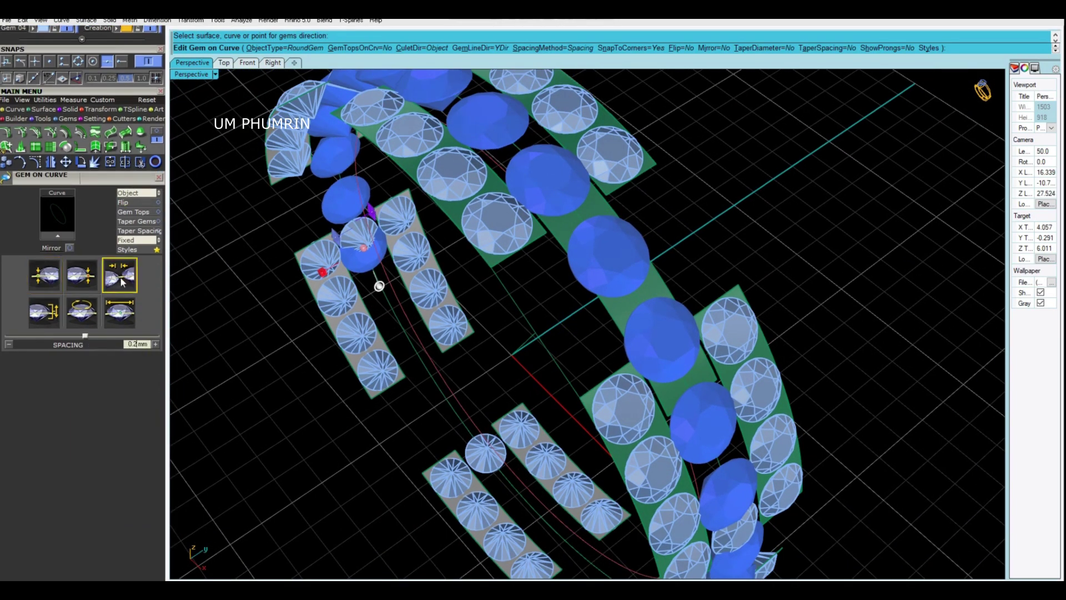
{"action": "key", "text": "Up"}
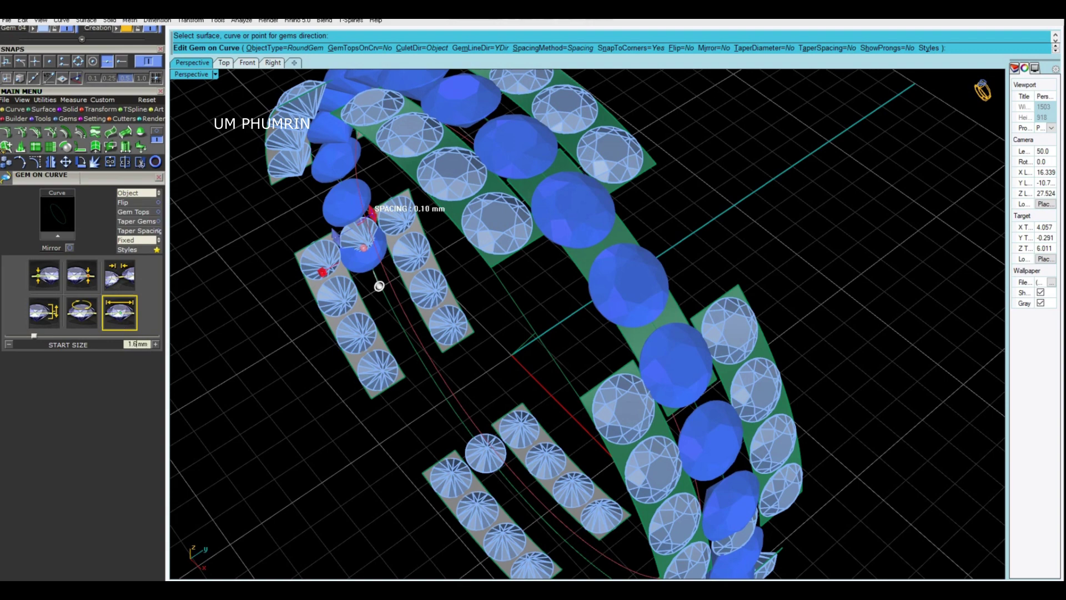
{"action": "key", "text": "Down"}
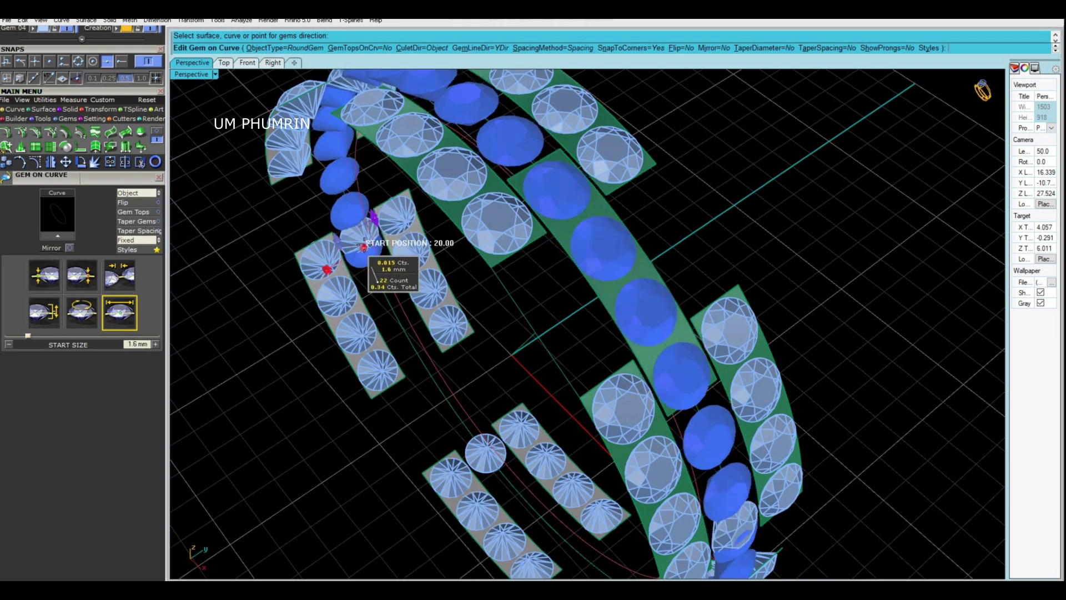
Switch to fixed spacing, trim the row to four gems starting at 54.1%, and confirm.
{"action": "left_click_drag", "start_coordinate": [364, 244], "coordinate": [605, 167]}
{"action": "right_click_drag", "start_coordinate": [605, 166], "coordinate": [623, 460]}
{"action": "left_click_drag", "start_coordinate": [630, 540], "coordinate": [619, 340]}
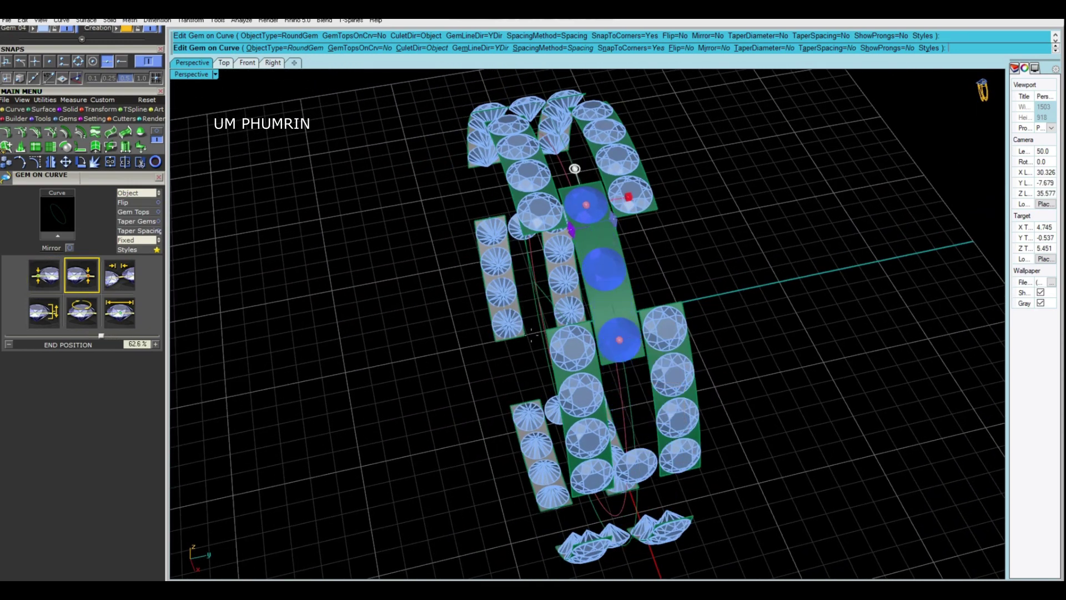
{"action": "left_click", "coordinate": [118, 283]}
{"action": "left_click", "coordinate": [137, 240]}
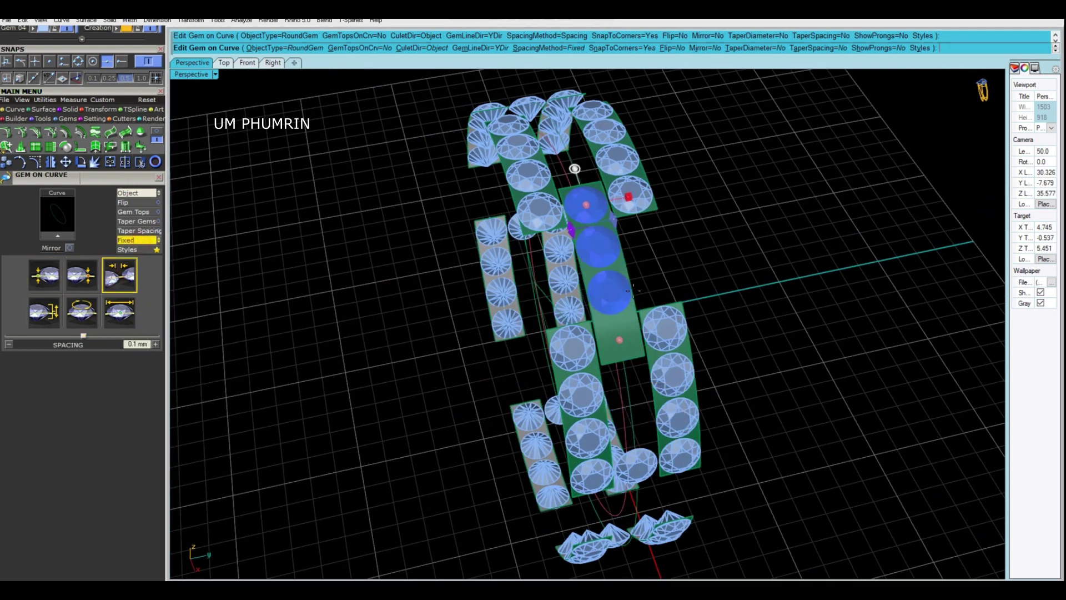
{"action": "mouse_move", "coordinate": [589, 345]}
{"action": "right_mouse_down"}
{"action": "mouse_move", "coordinate": [629, 361]}
{"action": "mouse_move", "coordinate": [605, 269]}
{"action": "right_mouse_up"}
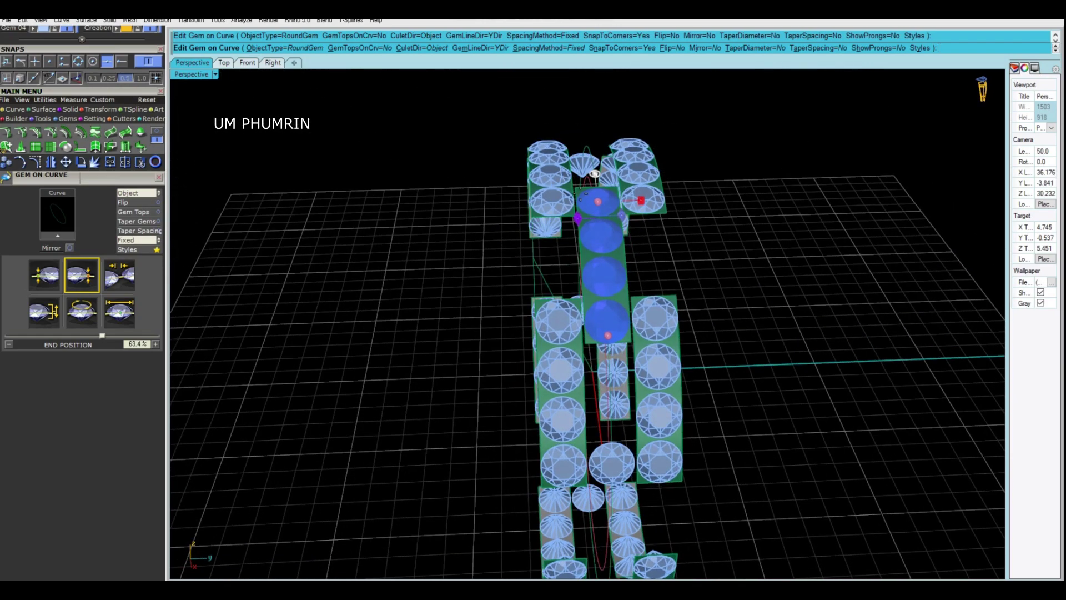
{"action": "scroll", "coordinate": [605, 270], "scroll_direction": "up", "scroll_amount": 5}
{"action": "left_click_drag", "start_coordinate": [604, 269], "coordinate": [617, 249]}
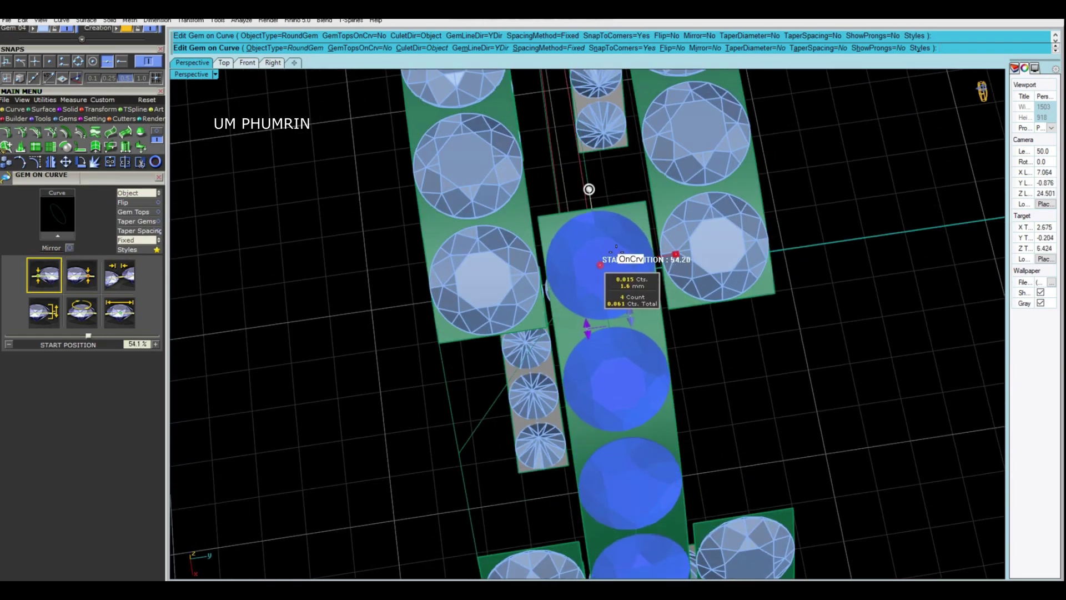
{"action": "scroll", "coordinate": [619, 244], "scroll_direction": "down", "scroll_amount": 3}
{"action": "right_click_drag", "start_coordinate": [619, 244], "coordinate": [596, 263]}
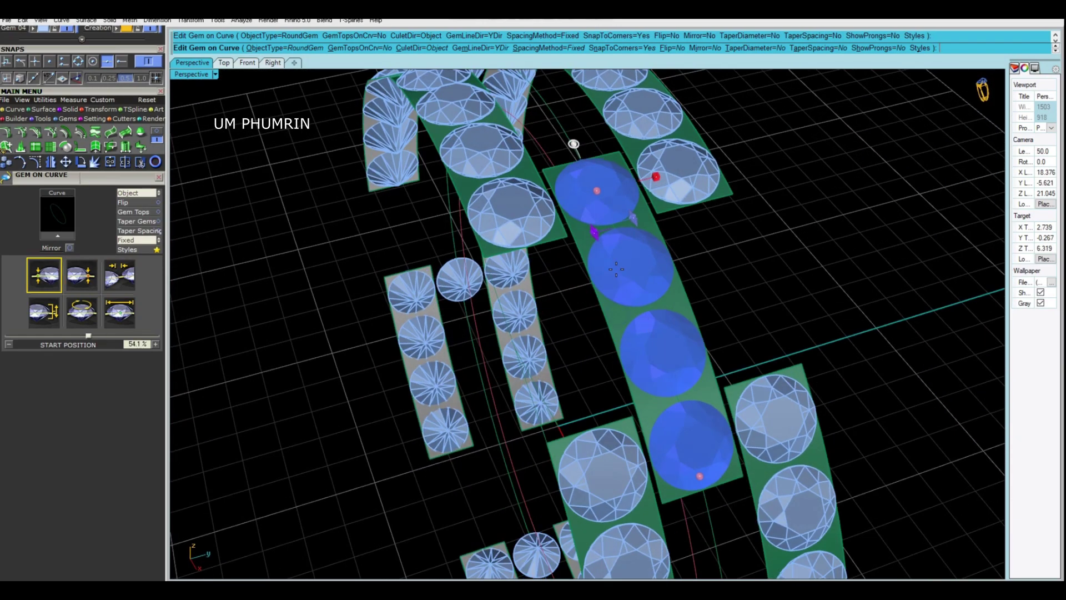
{"action": "scroll", "coordinate": [595, 263], "scroll_direction": "up", "scroll_amount": 5}
{"action": "scroll", "coordinate": [596, 263], "scroll_direction": "up", "scroll_amount": 3}
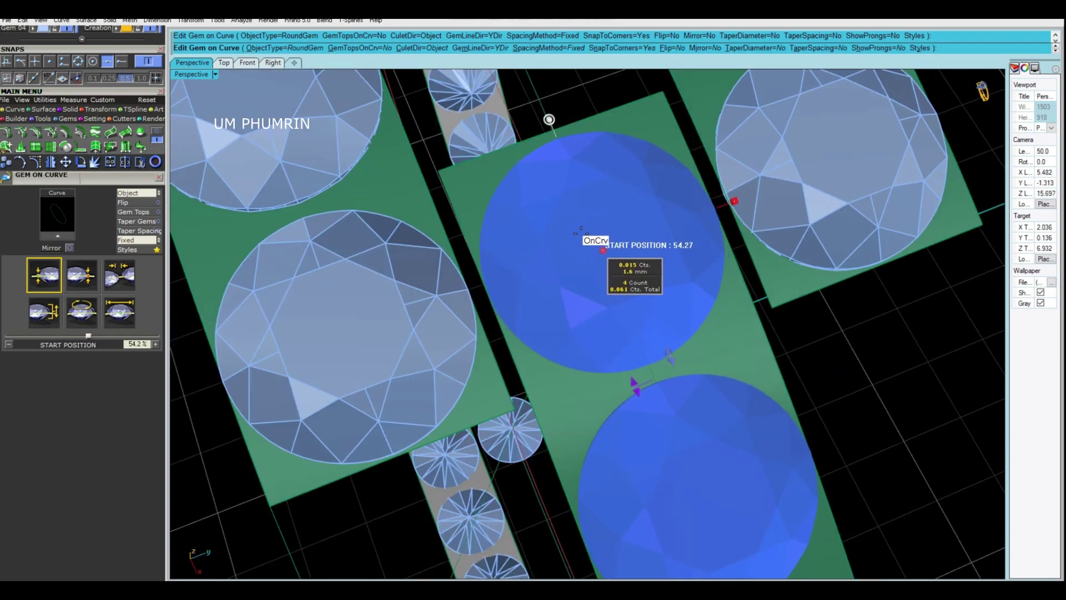
{"action": "scroll", "coordinate": [577, 229], "scroll_direction": "down", "scroll_amount": 5}
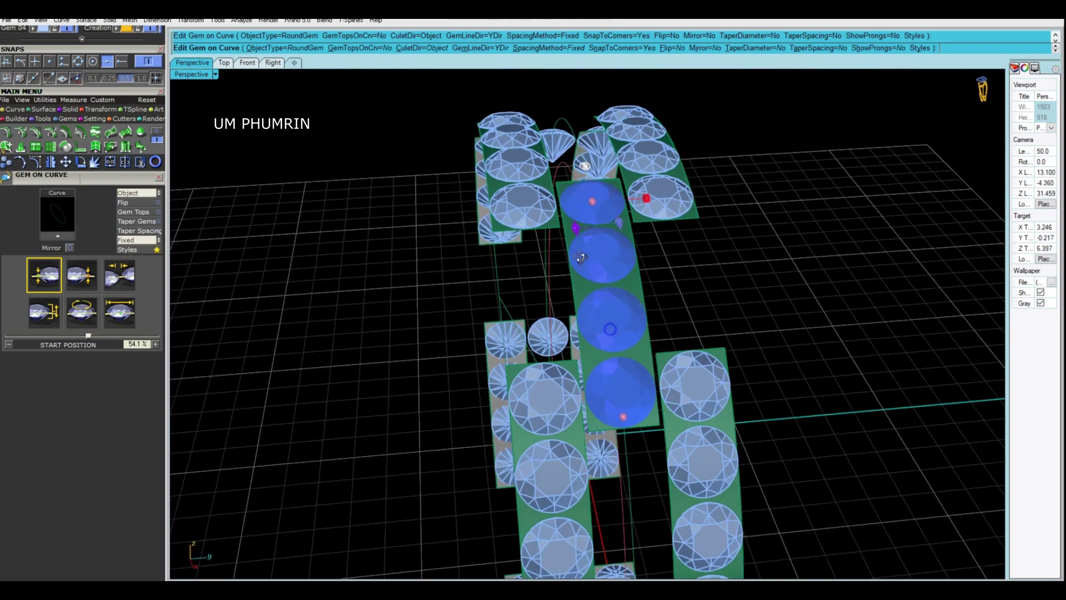
{"action": "key", "text": "Return"}
{"action": "scroll", "coordinate": [611, 324], "scroll_direction": "up", "scroll_amount": 4}
Window-select the gems on the other ring sections and delete them.
{"action": "scroll", "coordinate": [624, 343], "scroll_direction": "down", "scroll_amount": 3}
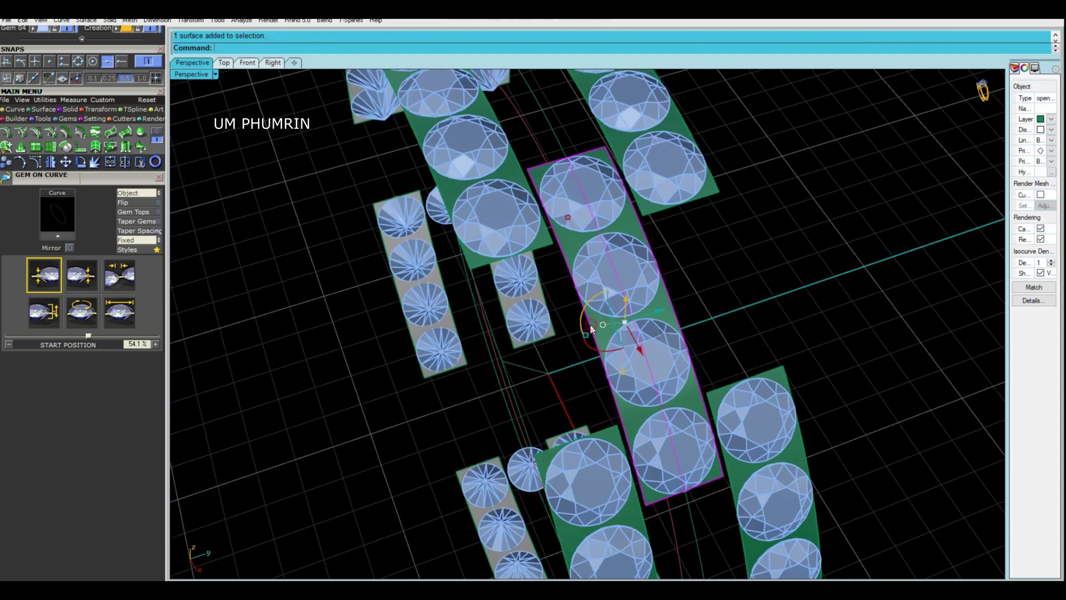
{"action": "mouse_move", "coordinate": [624, 343]}
{"action": "right_mouse_down"}
{"action": "mouse_move", "coordinate": [678, 294]}
{"action": "mouse_move", "coordinate": [667, 388]}
{"action": "right_mouse_up"}
{"action": "scroll", "coordinate": [712, 242], "scroll_direction": "down", "scroll_amount": 3}
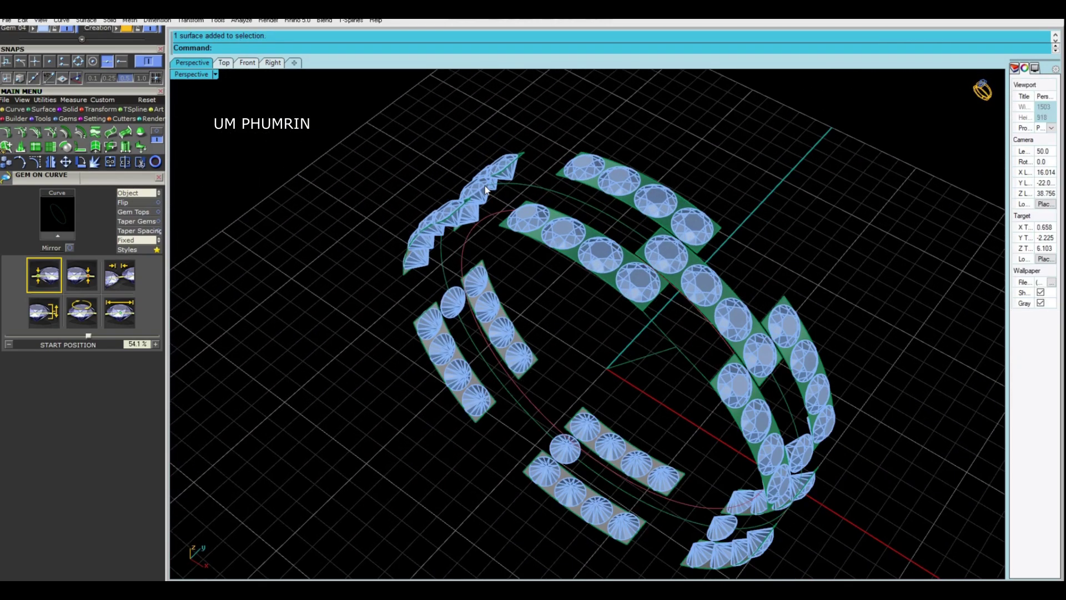
{"action": "mouse_move", "coordinate": [371, 182]}
{"action": "left_mouse_down"}
{"action": "mouse_move", "coordinate": [502, 463]}
{"action": "mouse_move", "coordinate": [739, 355]}
{"action": "left_mouse_up"}
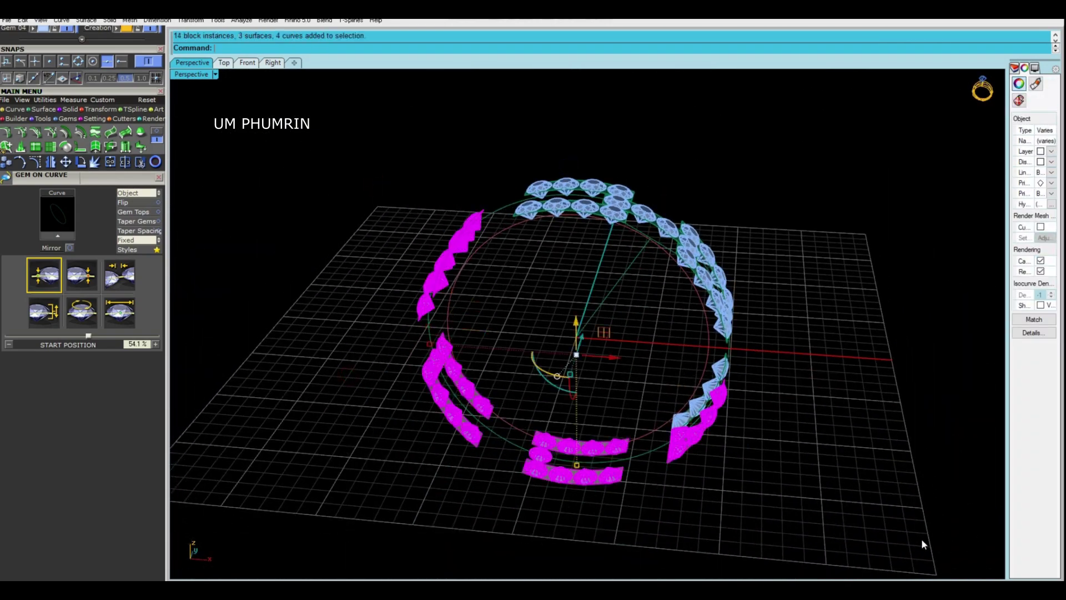
{"action": "right_click_drag", "start_coordinate": [924, 543], "coordinate": [693, 384]}
{"action": "mouse_move", "coordinate": [677, 188]}
{"action": "right_mouse_down"}
{"action": "mouse_move", "coordinate": [709, 286]}
{"action": "mouse_move", "coordinate": [656, 300]}
{"action": "right_mouse_up"}
{"action": "left_click_drag", "start_coordinate": [814, 439], "coordinate": [802, 413]}
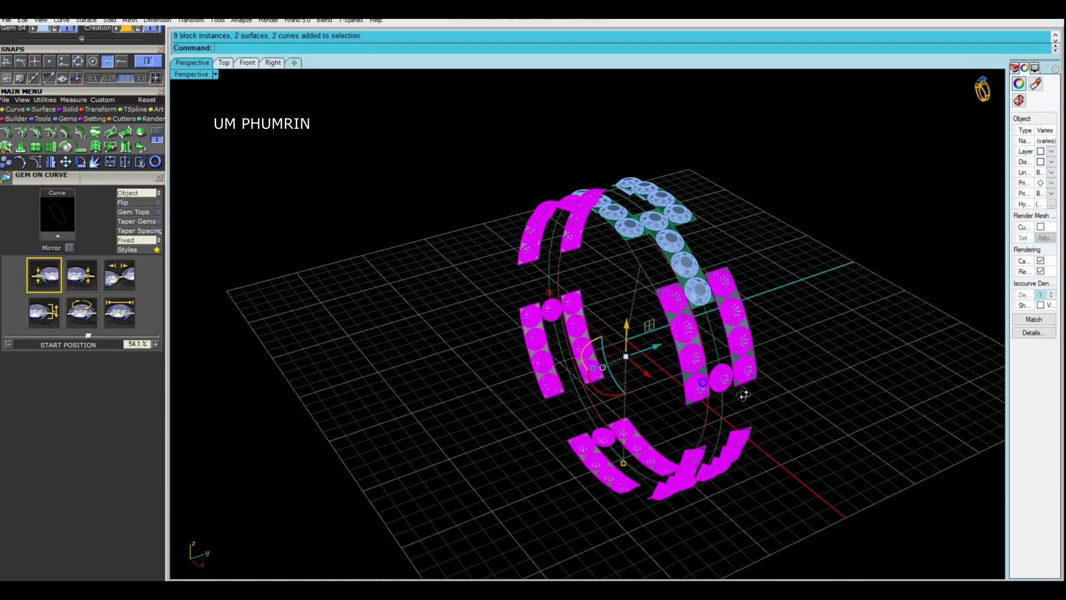
{"action": "key", "text": "Delete"}
Delete the ring curve.
{"action": "left_click", "coordinate": [731, 335]}
{"action": "mouse_move", "coordinate": [731, 334]}
{"action": "right_mouse_down"}
{"action": "mouse_move", "coordinate": [639, 275]}
{"action": "mouse_move", "coordinate": [672, 331]}
{"action": "mouse_move", "coordinate": [671, 370]}
{"action": "mouse_move", "coordinate": [659, 259]}
{"action": "right_mouse_up"}
{"action": "key", "text": "Delete"}
Select the duplicated overlapping gem row and delete it.
{"action": "scroll", "coordinate": [658, 259], "scroll_direction": "up", "scroll_amount": 3}
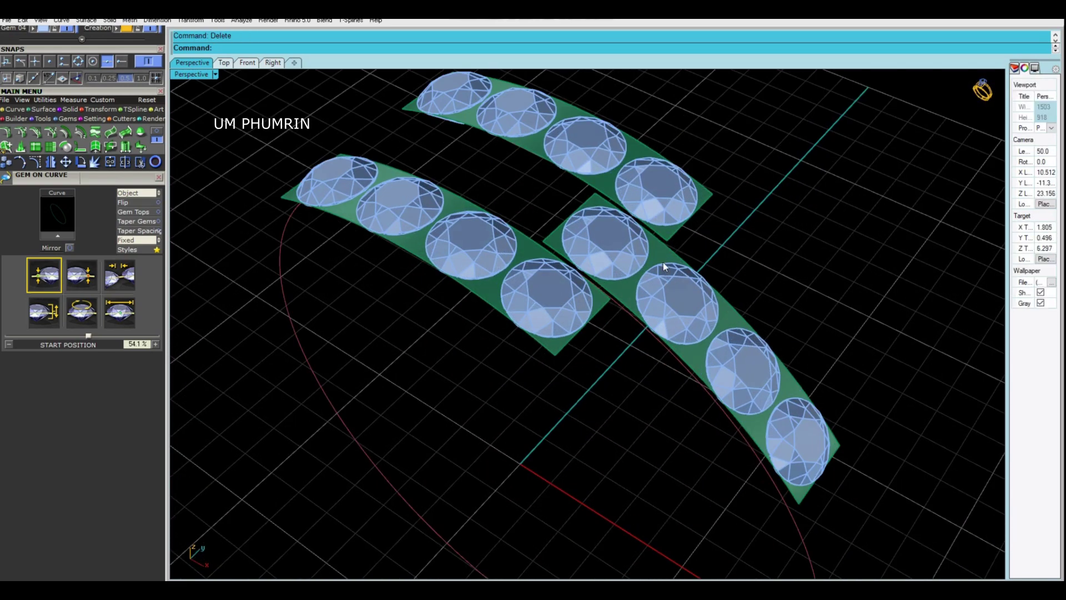
{"action": "left_click", "coordinate": [666, 235]}
{"action": "left_click", "coordinate": [605, 304]}
{"action": "scroll", "coordinate": [606, 307], "scroll_direction": "down", "scroll_amount": 3}
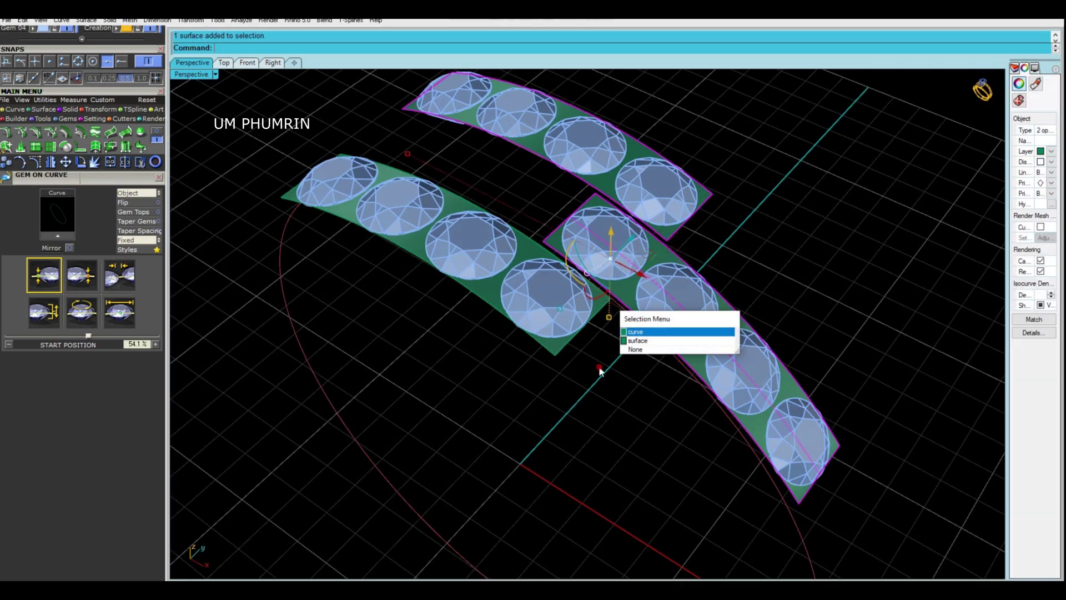
{"action": "scroll", "coordinate": [611, 361], "scroll_direction": "down", "scroll_amount": 3}
{"action": "key", "text": "Escape"}
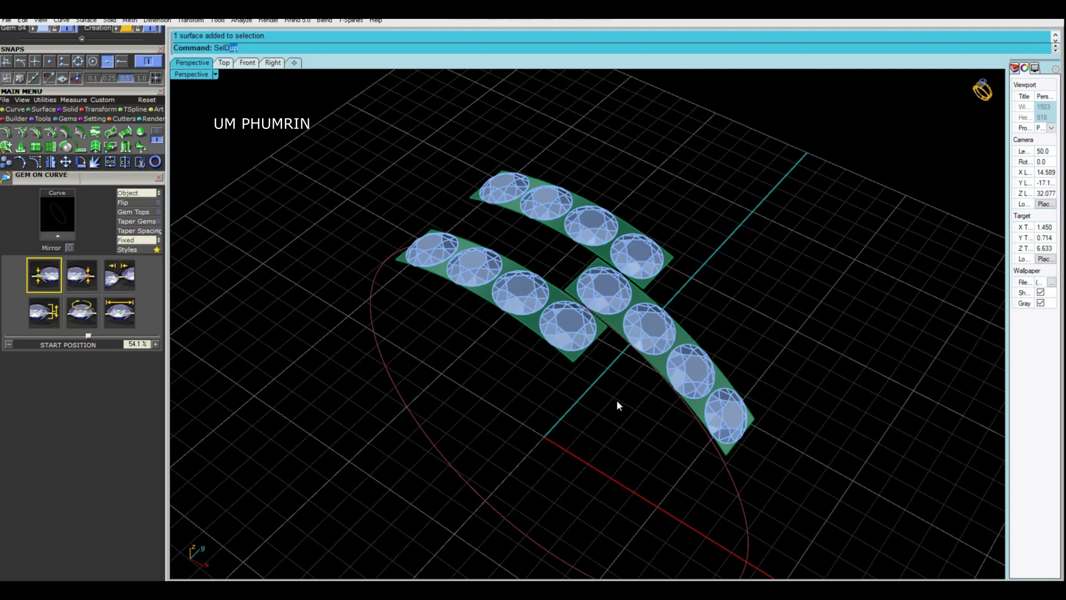
{"action": "key", "text": "Return"}
{"action": "left_click_drag", "start_coordinate": [786, 515], "coordinate": [662, 489], "text": "ctrl"}
{"action": "mouse_move", "coordinate": [662, 489]}
{"action": "right_mouse_down", "text": "shift"}
{"action": "mouse_move", "coordinate": [616, 378]}
{"action": "mouse_move", "coordinate": [616, 414]}
{"action": "mouse_move", "coordinate": [511, 331]}
{"action": "mouse_move", "coordinate": [610, 397]}
{"action": "mouse_move", "coordinate": [599, 360]}
{"action": "right_mouse_up", "text": "shift"}
{"action": "key", "text": "Delete"}
Orbit around the remaining three-strip gem unit to inspect it from side and top.
{"action": "scroll", "coordinate": [610, 396], "scroll_direction": "up", "scroll_amount": 2}
{"action": "scroll", "coordinate": [599, 360], "scroll_direction": "up", "scroll_amount": 3}
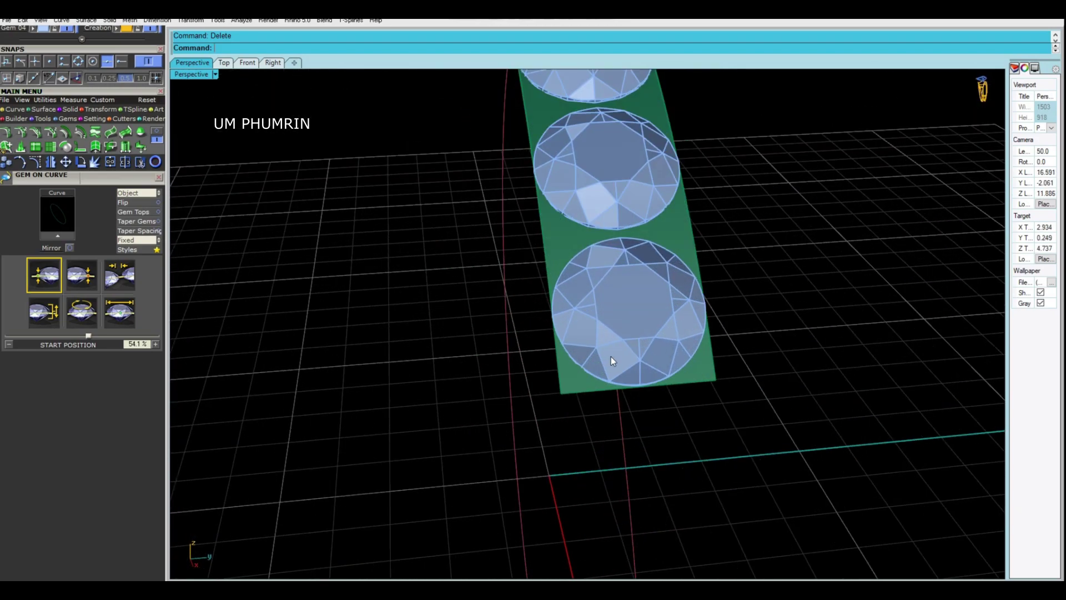
{"action": "scroll", "coordinate": [613, 361], "scroll_direction": "down", "scroll_amount": 5}
{"action": "right_click_drag", "start_coordinate": [757, 415], "coordinate": [556, 344]}
{"action": "mouse_move", "coordinate": [744, 412]}
{"action": "right_mouse_down"}
{"action": "mouse_move", "coordinate": [683, 430]}
{"action": "mouse_move", "coordinate": [620, 412]}
{"action": "right_mouse_up"}
{"action": "mouse_move", "coordinate": [589, 326]}
{"action": "right_mouse_down"}
{"action": "mouse_move", "coordinate": [821, 416]}
{"action": "mouse_move", "coordinate": [604, 298]}
{"action": "mouse_move", "coordinate": [683, 211]}
{"action": "mouse_move", "coordinate": [766, 295]}
{"action": "mouse_move", "coordinate": [707, 360]}
{"action": "mouse_move", "coordinate": [614, 277]}
{"action": "right_mouse_up"}
{"action": "left_click", "coordinate": [613, 278]}
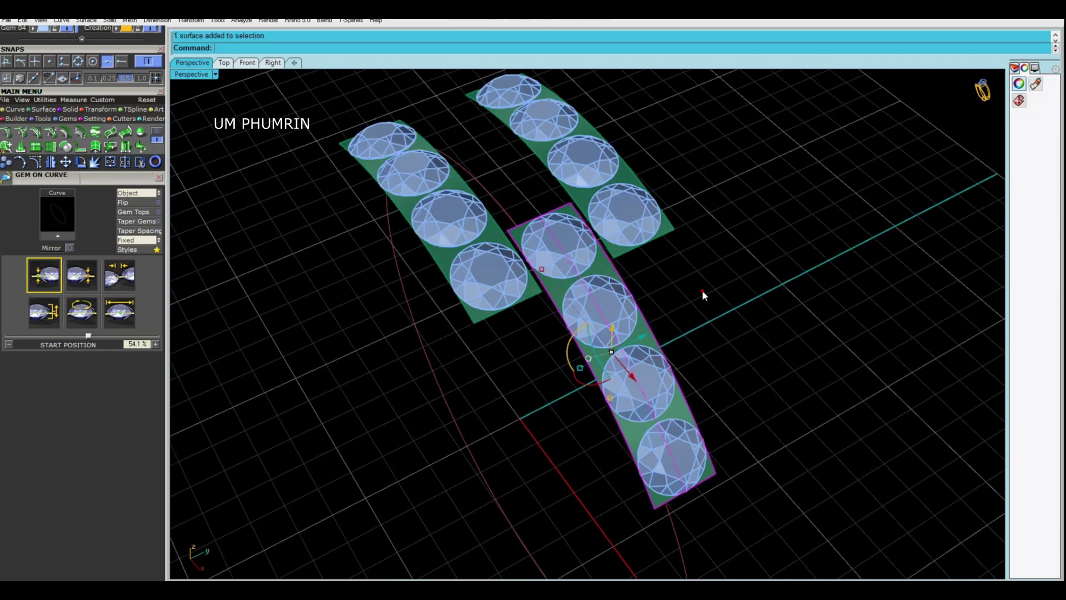
{"action": "left_click", "coordinate": [703, 291]}
{"action": "mouse_move", "coordinate": [703, 291]}
{"action": "right_mouse_down"}
{"action": "mouse_move", "coordinate": [741, 350]}
{"action": "mouse_move", "coordinate": [691, 352]}
{"action": "mouse_move", "coordinate": [680, 368]}
{"action": "mouse_move", "coordinate": [622, 321]}
{"action": "right_mouse_up"}
{"action": "scroll", "coordinate": [615, 335], "scroll_direction": "up", "scroll_amount": 3}
{"action": "scroll", "coordinate": [613, 393], "scroll_direction": "up", "scroll_amount": 2}
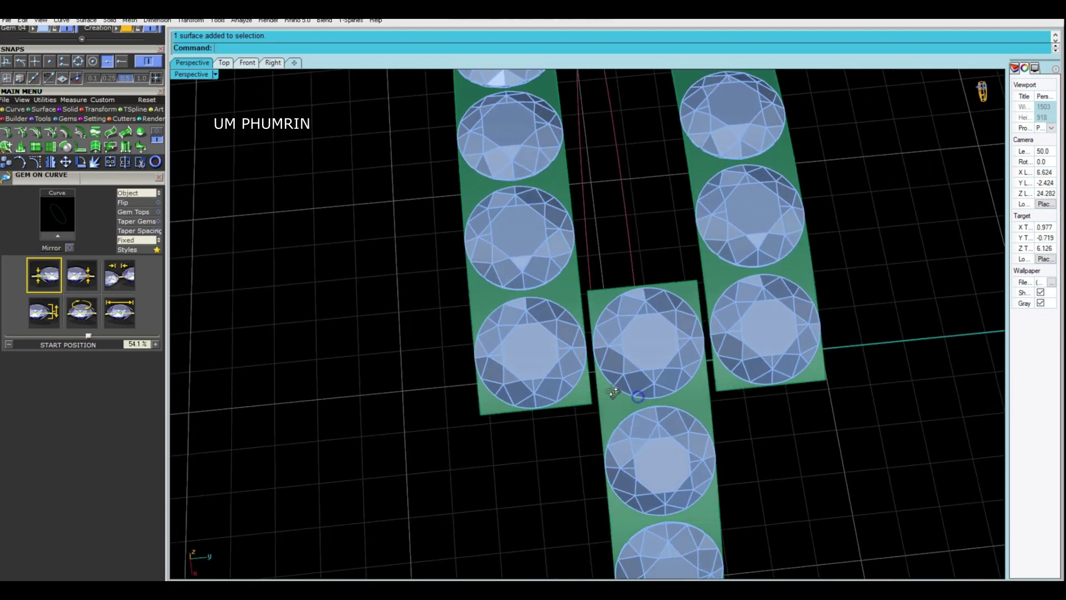
{"action": "scroll", "coordinate": [613, 393], "scroll_direction": "down", "scroll_amount": 3}
{"action": "mouse_move", "coordinate": [613, 393]}
{"action": "right_mouse_down"}
{"action": "mouse_move", "coordinate": [684, 317]}
{"action": "mouse_move", "coordinate": [827, 375]}
{"action": "mouse_move", "coordinate": [651, 326]}
{"action": "mouse_move", "coordinate": [695, 364]}
{"action": "mouse_move", "coordinate": [716, 434]}
{"action": "mouse_move", "coordinate": [661, 367]}
{"action": "right_mouse_up"}
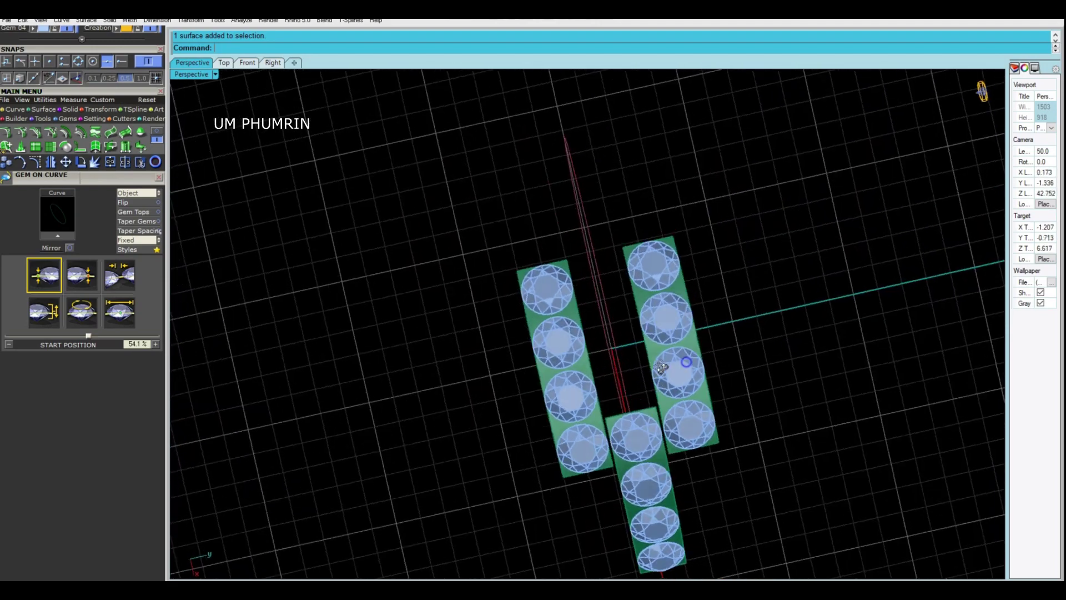
{"action": "scroll", "coordinate": [661, 368], "scroll_direction": "up", "scroll_amount": 5}
Set up prongs on the strip surface with drop 0.1, fillet 65, diameter 0.4 and taper 0.
{"action": "scroll", "coordinate": [666, 334], "scroll_direction": "up", "scroll_amount": 1}
{"action": "right_click", "coordinate": [675, 312]}
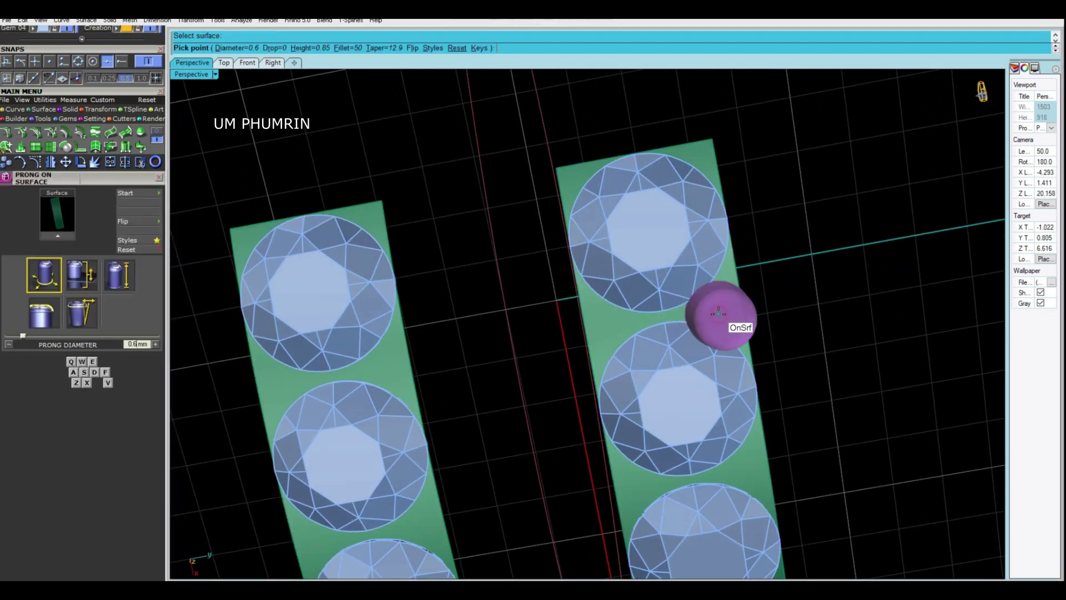
{"action": "scroll", "coordinate": [718, 313], "scroll_direction": "down", "scroll_amount": 2}
{"action": "right_click_drag", "start_coordinate": [715, 262], "coordinate": [709, 245]}
{"action": "left_click", "coordinate": [270, 47]}
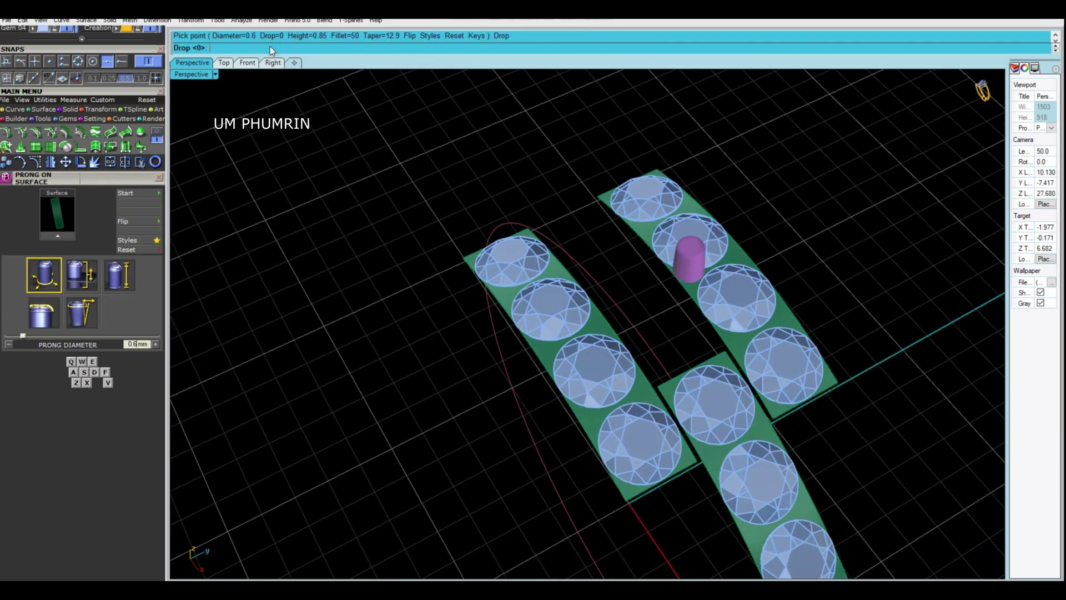
{"action": "type", "text": ".1"}
{"action": "key", "text": "Return"}
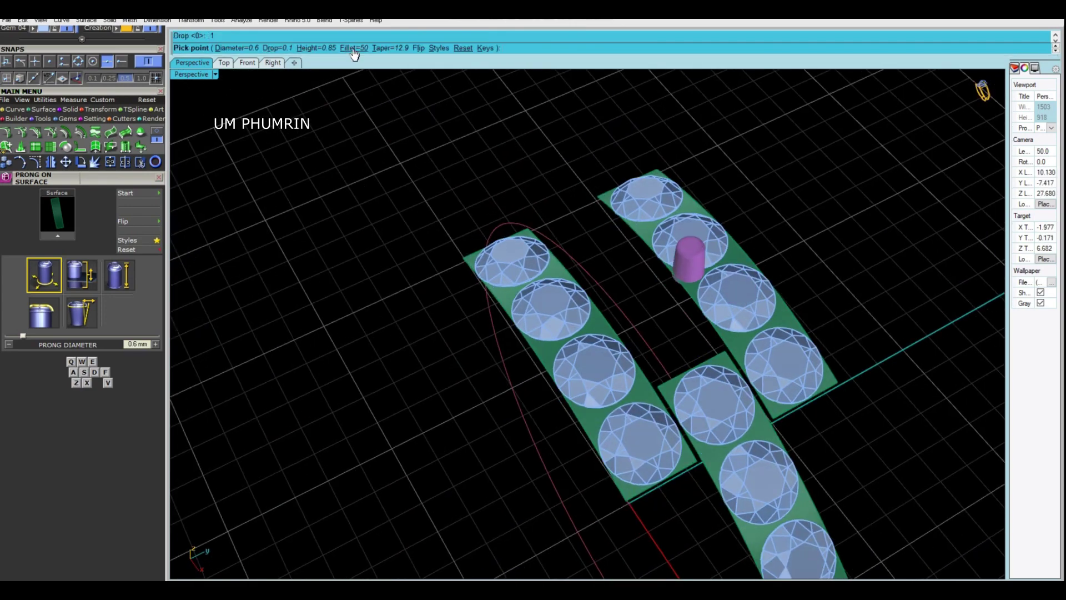
{"action": "type", "text": "65"}
{"action": "key", "text": "Return"}
{"action": "type", "text": ".4"}
{"action": "key", "text": "Return"}
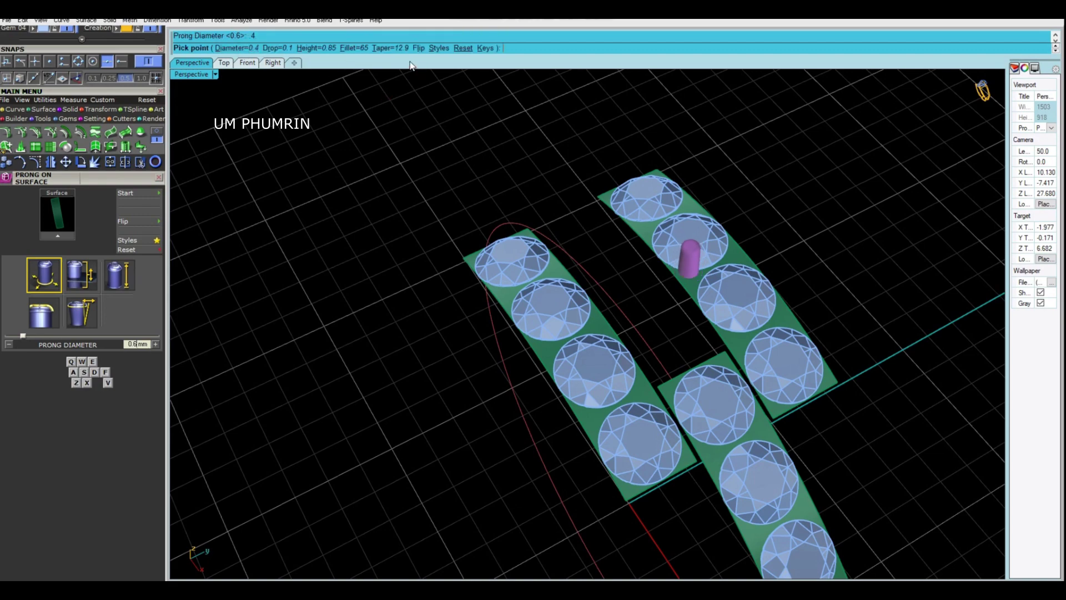
{"action": "type", "text": "0"}
{"action": "key", "text": "Return"}
Lower the prong height to 0.4.
{"action": "mouse_move", "coordinate": [635, 308]}
{"action": "right_mouse_down"}
{"action": "mouse_move", "coordinate": [655, 303]}
{"action": "mouse_move", "coordinate": [659, 283]}
{"action": "mouse_move", "coordinate": [646, 301]}
{"action": "mouse_move", "coordinate": [644, 256]}
{"action": "mouse_move", "coordinate": [648, 416]}
{"action": "mouse_move", "coordinate": [653, 285]}
{"action": "mouse_move", "coordinate": [647, 351]}
{"action": "right_mouse_up"}
{"action": "scroll", "coordinate": [657, 304], "scroll_direction": "up", "scroll_amount": 3}
{"action": "scroll", "coordinate": [659, 283], "scroll_direction": "up", "scroll_amount": 3}
{"action": "type", "text": "a"}
{"action": "key", "text": "Return"}
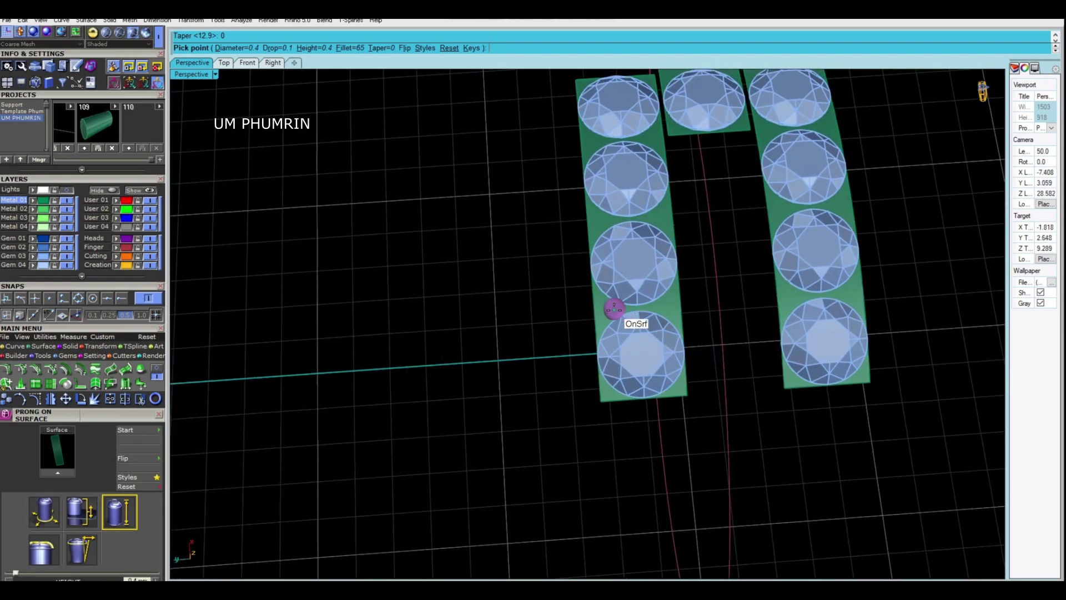
Place prongs beside the upper and lower end diamonds of the front row.
{"action": "scroll", "coordinate": [614, 309], "scroll_direction": "up", "scroll_amount": 2}
{"action": "scroll", "coordinate": [610, 305], "scroll_direction": "up", "scroll_amount": 2}
{"action": "scroll", "coordinate": [597, 303], "scroll_direction": "up", "scroll_amount": 2}
{"action": "scroll", "coordinate": [602, 304], "scroll_direction": "up", "scroll_amount": 2}
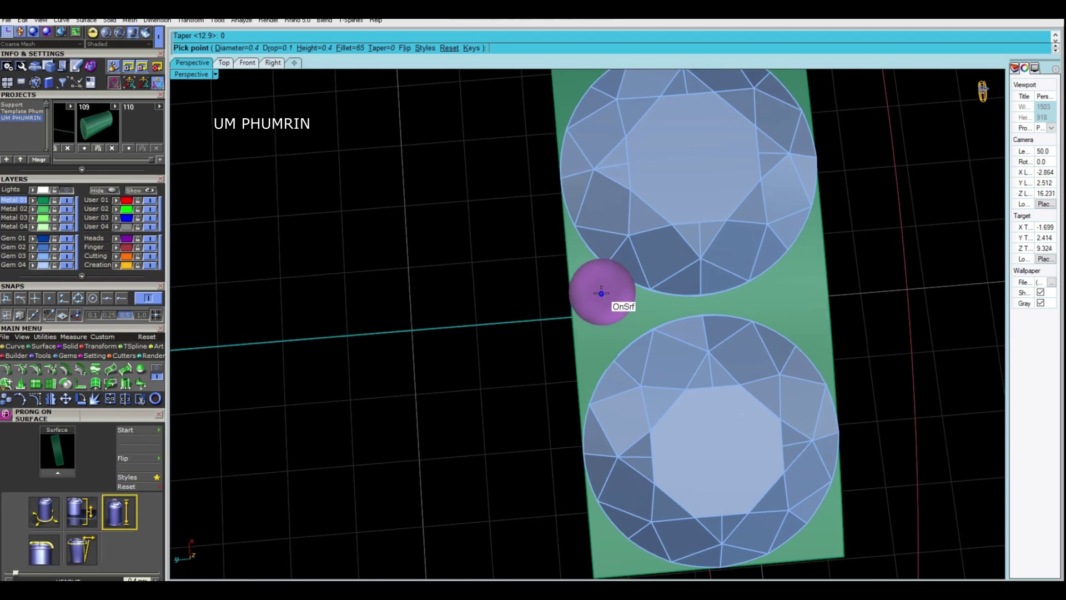
{"action": "right_click_drag", "start_coordinate": [602, 293], "coordinate": [596, 276], "text": "shift"}
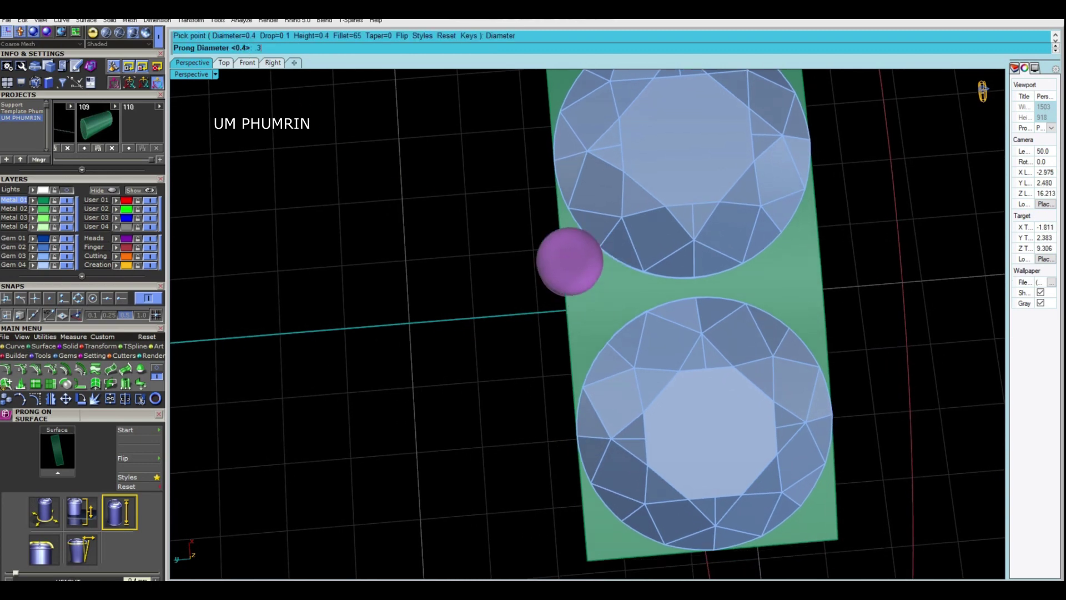
{"action": "scroll", "coordinate": [608, 269], "scroll_direction": "up", "scroll_amount": 1}
{"action": "scroll", "coordinate": [600, 278], "scroll_direction": "up", "scroll_amount": 1}
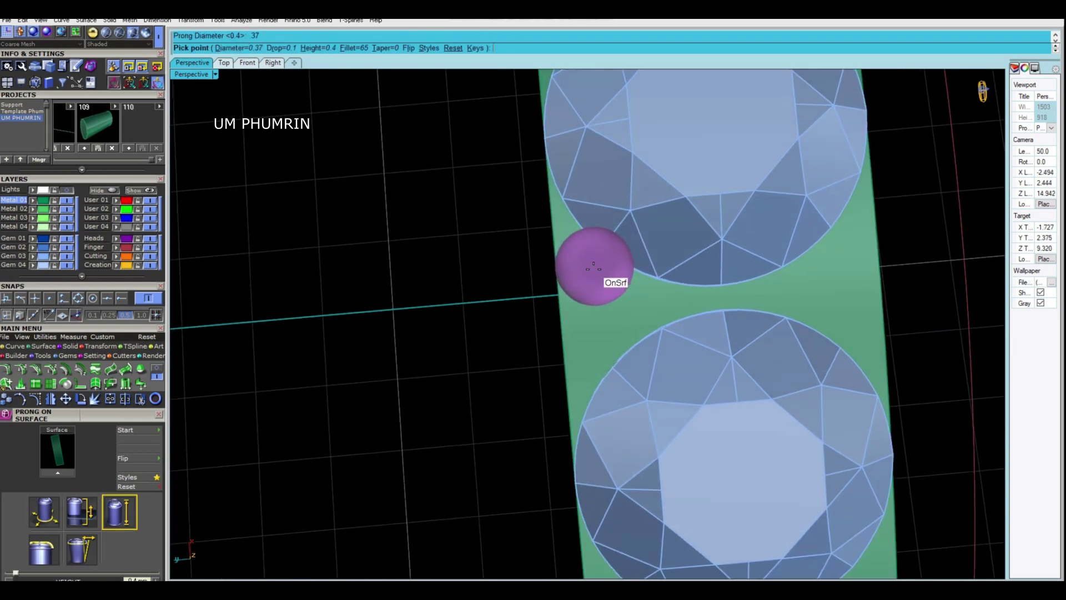
{"action": "scroll", "coordinate": [587, 265], "scroll_direction": "up", "scroll_amount": 1}
{"action": "right_click_drag", "start_coordinate": [589, 266], "coordinate": [588, 221], "text": "shift"}
{"action": "left_click", "coordinate": [588, 216]}
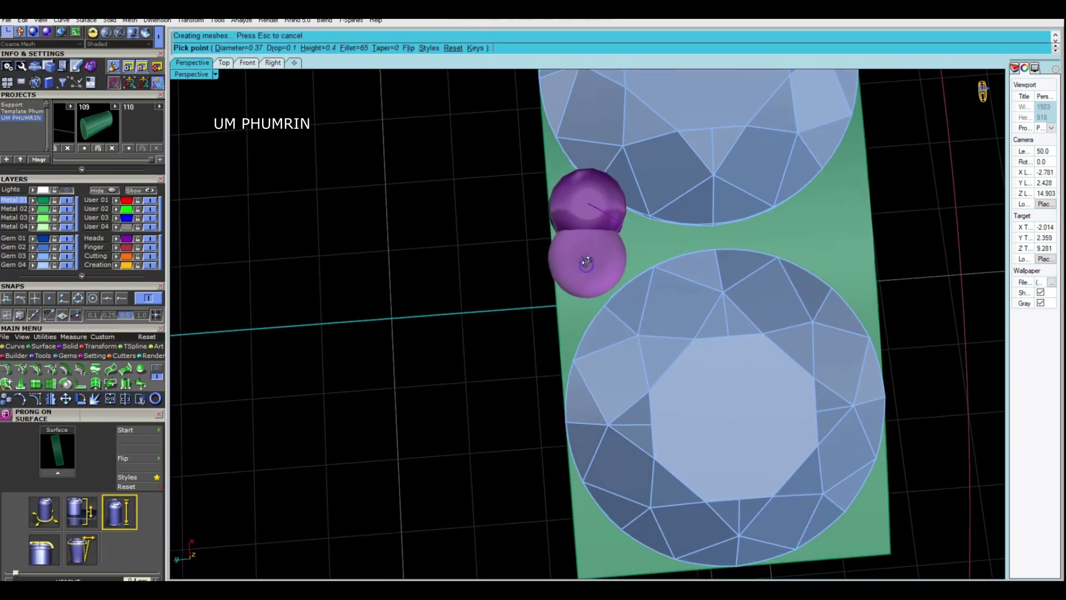
{"action": "right_click_drag", "start_coordinate": [592, 281], "coordinate": [571, 357], "text": "shift"}
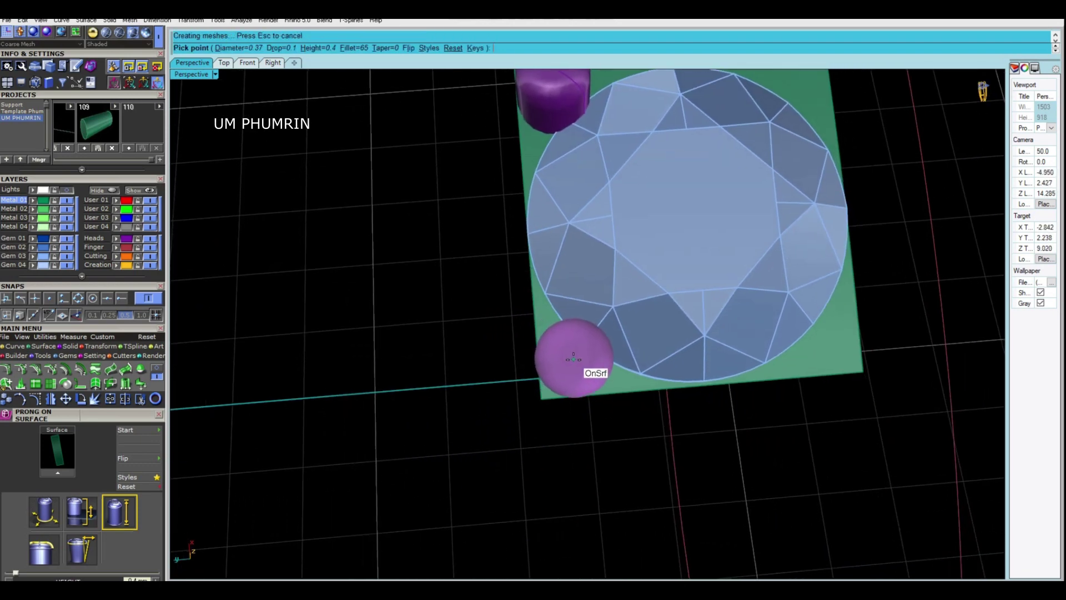
{"action": "left_click", "coordinate": [574, 358]}
{"action": "mouse_move", "coordinate": [572, 357]}
{"action": "right_mouse_down"}
{"action": "mouse_move", "coordinate": [681, 354]}
{"action": "mouse_move", "coordinate": [699, 424]}
{"action": "right_mouse_up"}
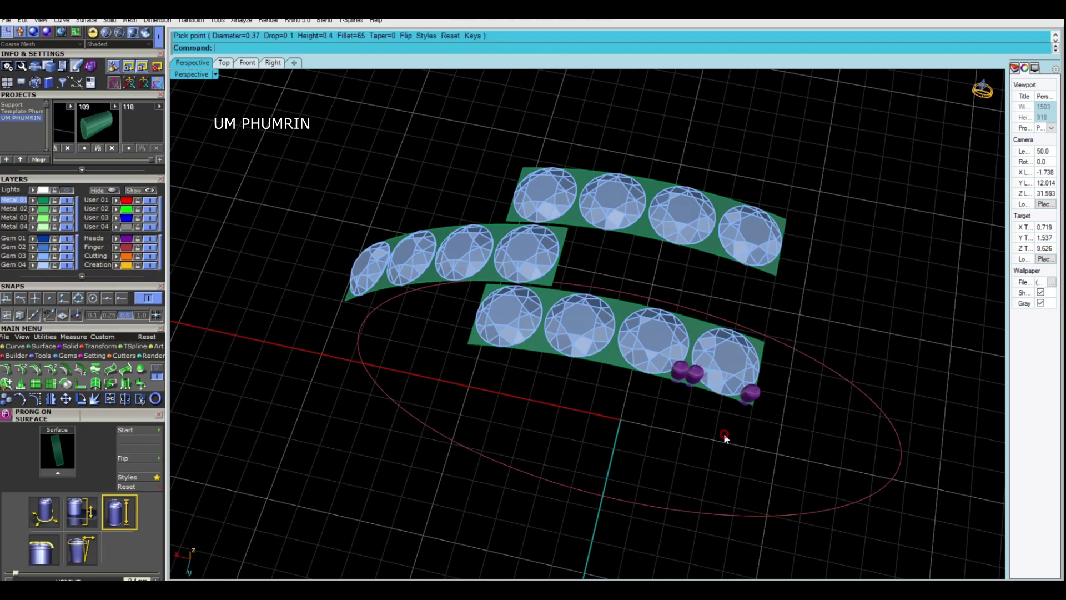
Finish placing prongs and hide the back row of diamonds.
{"action": "right_click_drag", "start_coordinate": [724, 433], "coordinate": [766, 309]}
{"action": "key", "text": "Return"}
{"action": "mouse_move", "coordinate": [874, 364]}
{"action": "right_mouse_down"}
{"action": "mouse_move", "coordinate": [698, 469]}
{"action": "mouse_move", "coordinate": [715, 360]}
{"action": "right_mouse_up"}
{"action": "left_click_drag", "start_coordinate": [715, 360], "coordinate": [838, 382]}
{"action": "left_click_drag", "start_coordinate": [774, 133], "coordinate": [632, 215]}
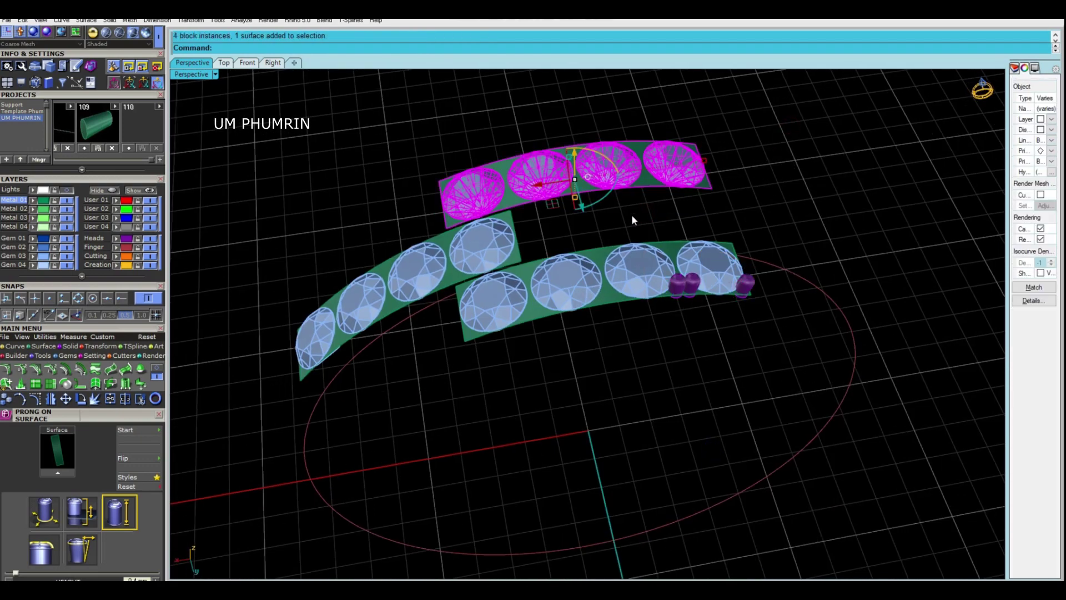
{"action": "key", "text": "Delete"}
Select two of the placed prongs and line up a front view of the band.
{"action": "left_click_drag", "start_coordinate": [686, 245], "coordinate": [791, 341]}
{"action": "left_click", "coordinate": [247, 63]}
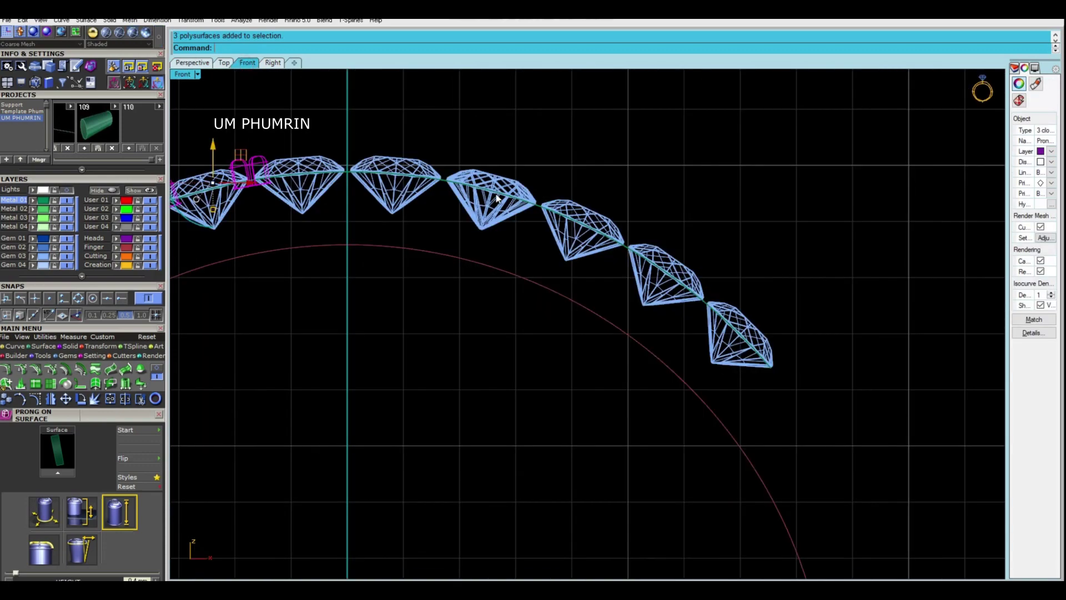
{"action": "right_click_drag", "start_coordinate": [497, 198], "coordinate": [512, 179]}
{"action": "left_click", "coordinate": [198, 65]}
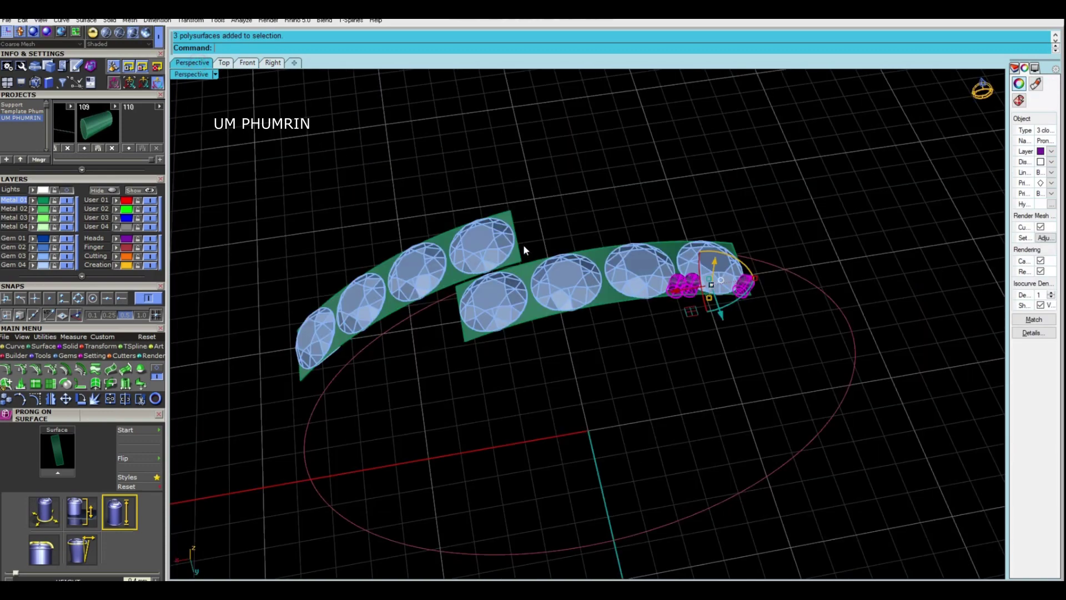
{"action": "right_click_drag", "start_coordinate": [523, 244], "coordinate": [599, 333]}
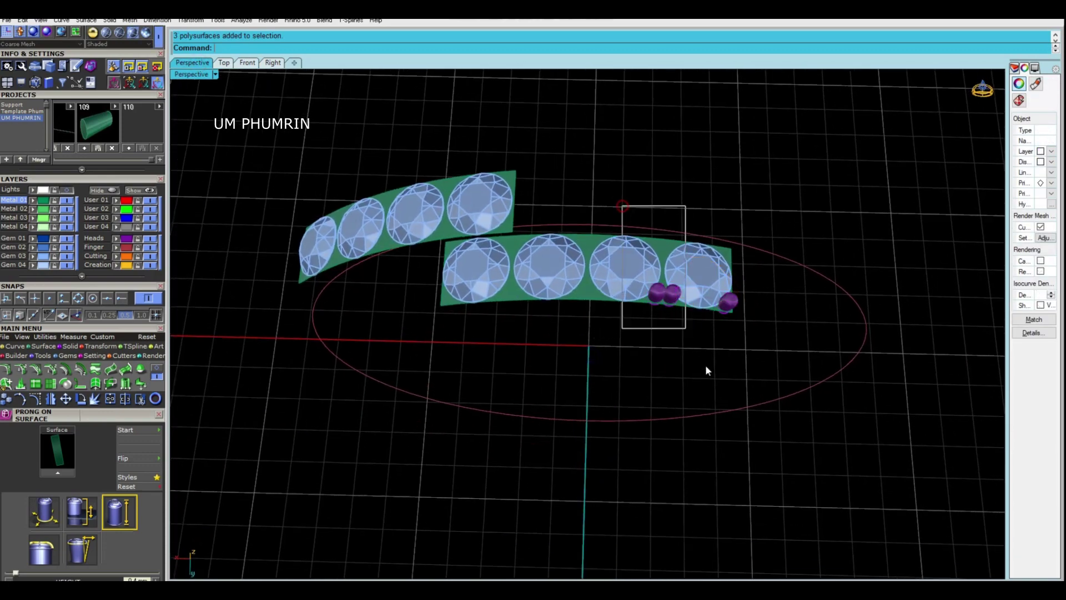
{"action": "left_click_drag", "start_coordinate": [622, 206], "coordinate": [707, 370]}
{"action": "left_click", "coordinate": [224, 63]}
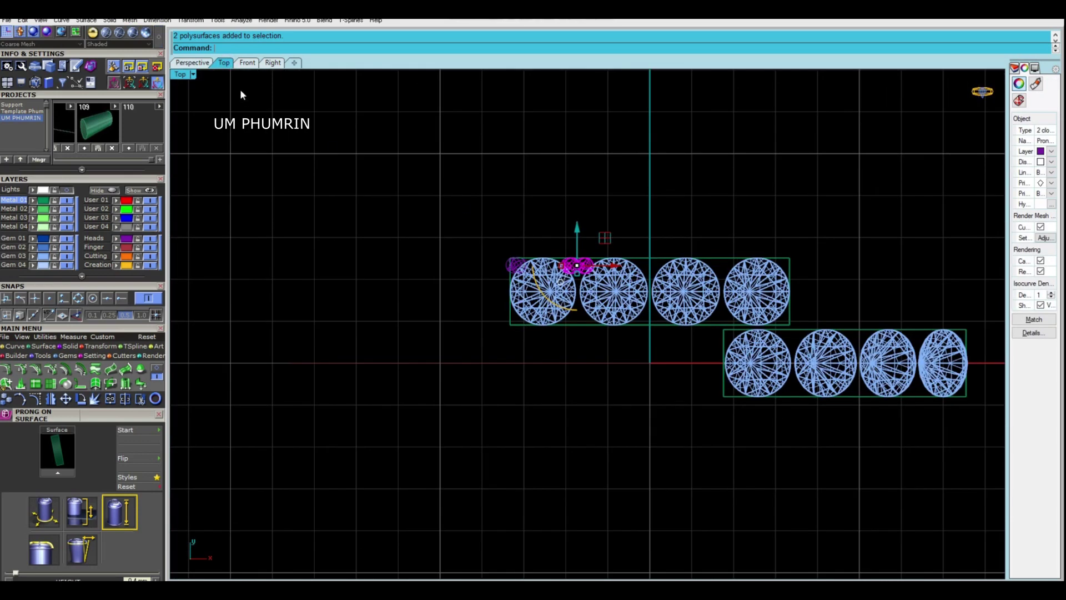
{"action": "left_click", "coordinate": [247, 63]}
{"action": "right_click_drag", "start_coordinate": [519, 235], "coordinate": [524, 242]}
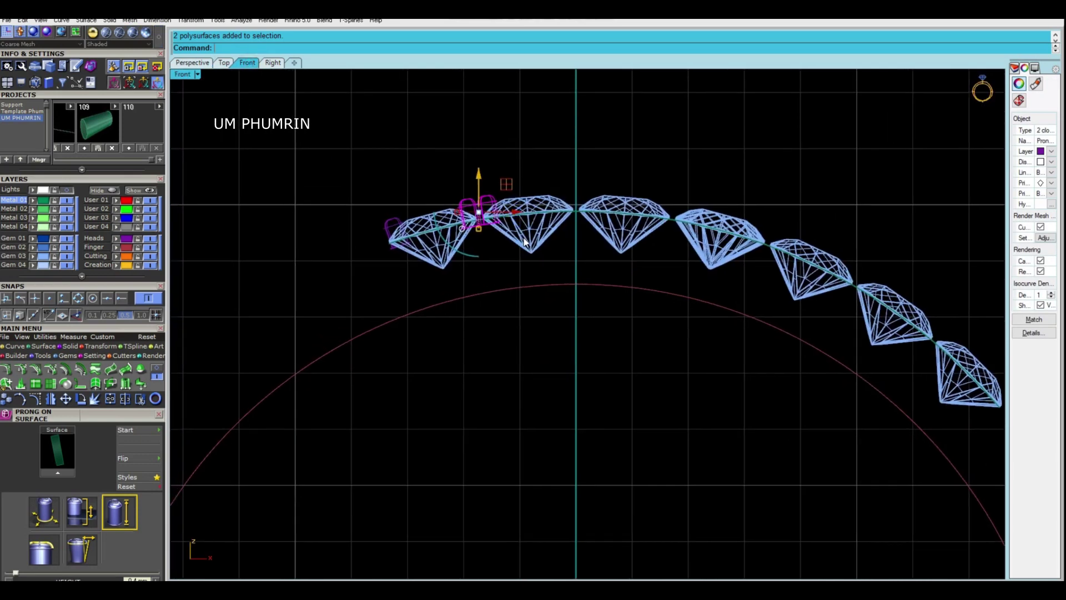
Rotate-copy the prongs from one gem gap to the next, snapping to reference points.
{"action": "left_click", "coordinate": [20, 399]}
{"action": "type", "text": "0"}
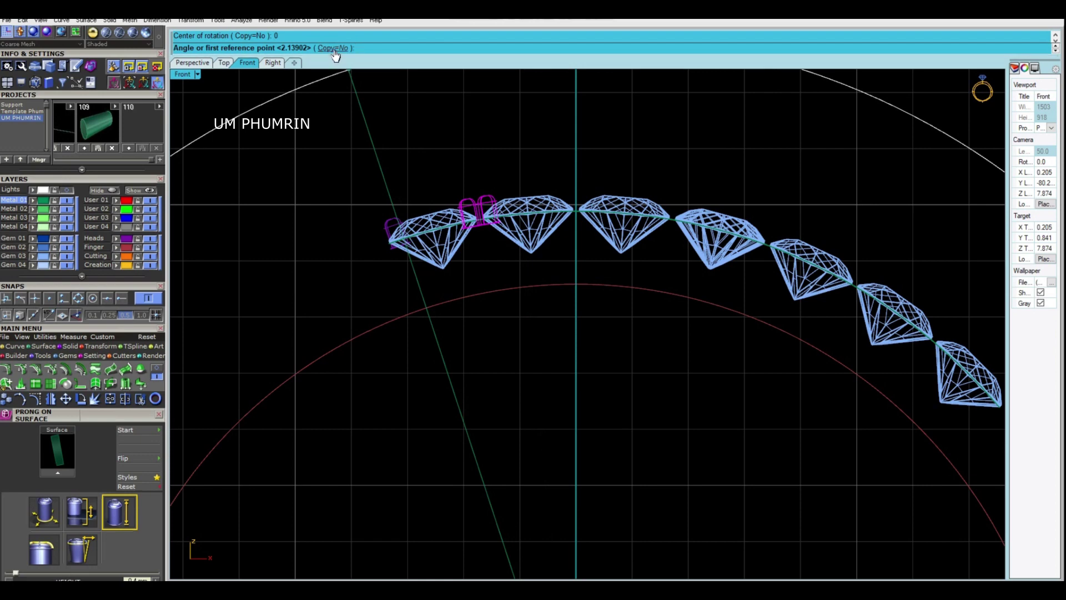
{"action": "left_click", "coordinate": [332, 48]}
{"action": "left_click", "coordinate": [49, 298]}
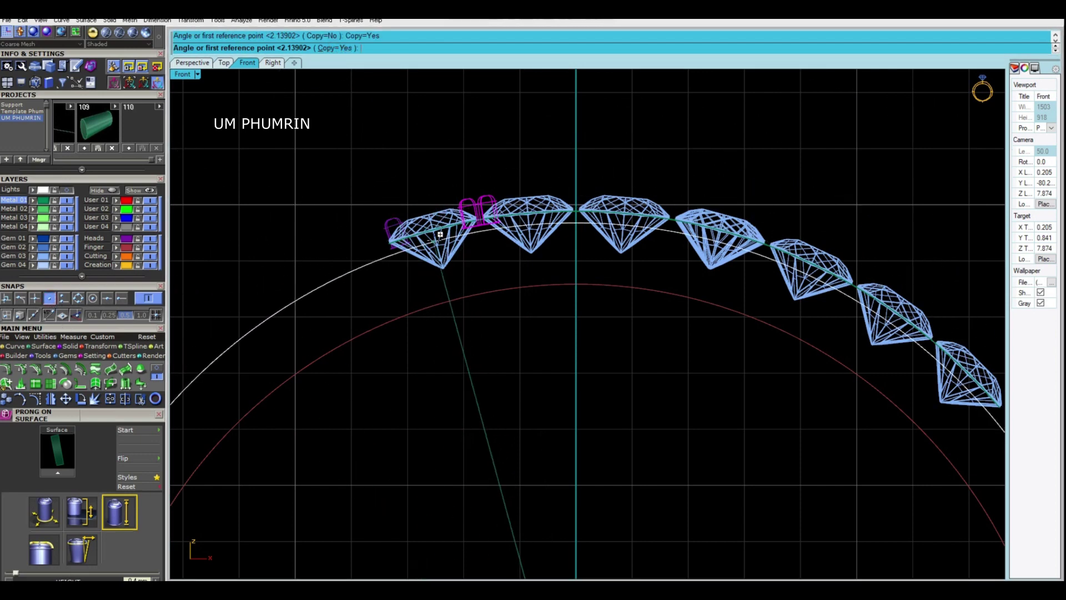
{"action": "left_click", "coordinate": [446, 235]}
{"action": "left_click", "coordinate": [530, 217]}
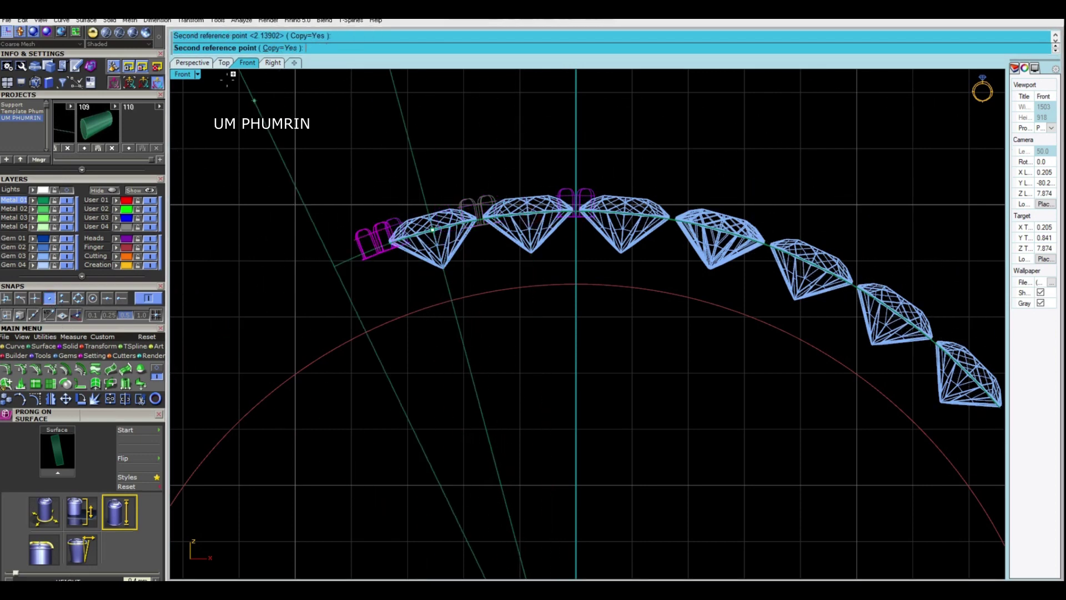
Select the prong at the row's end and mirror it with the plane starting at 0.
{"action": "left_click", "coordinate": [192, 62]}
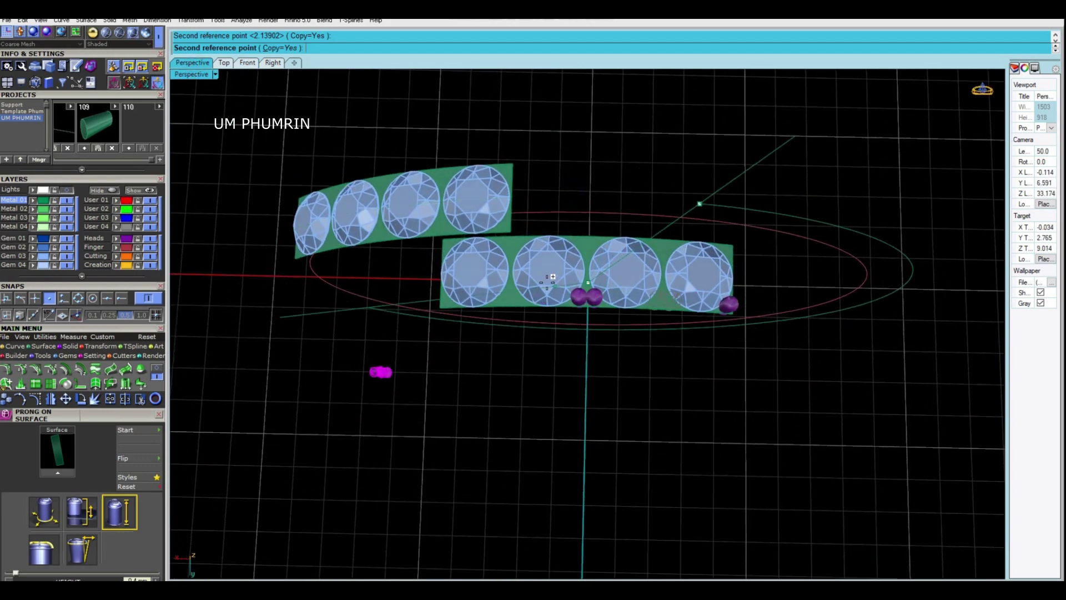
{"action": "left_click", "coordinate": [664, 300]}
{"action": "key", "text": "Return"}
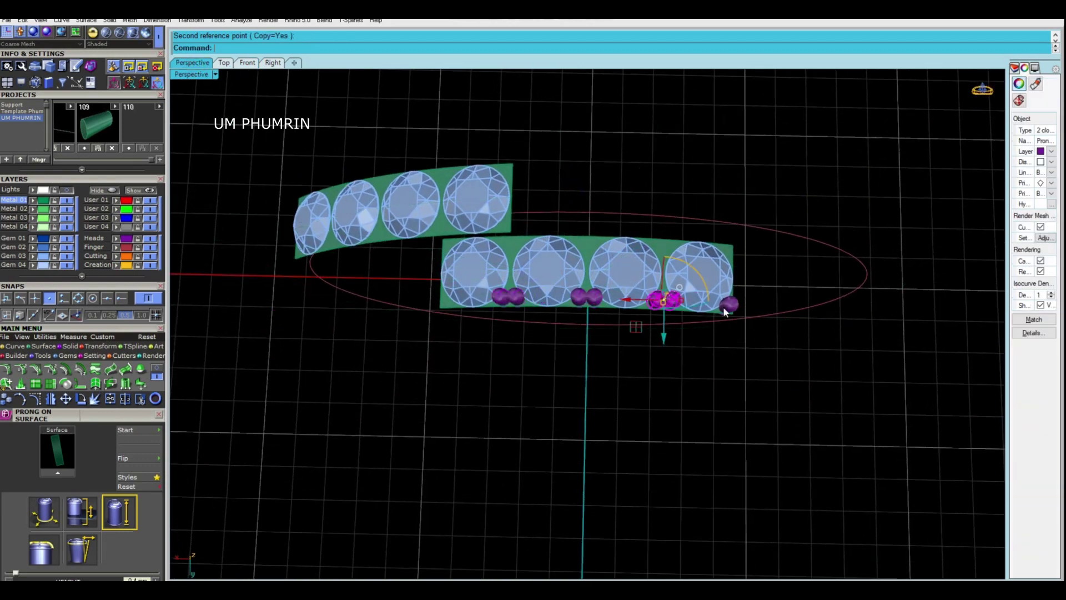
{"action": "right_click_drag", "start_coordinate": [759, 285], "coordinate": [314, 113]}
{"action": "right_click_drag", "start_coordinate": [510, 157], "coordinate": [642, 281]}
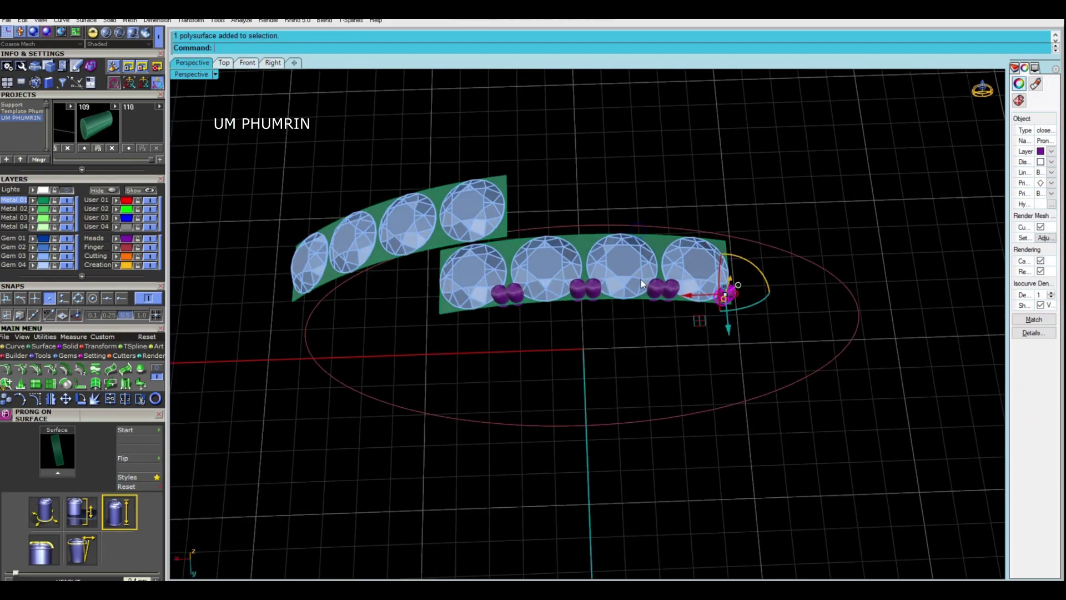
{"action": "type", "text": "0"}
{"action": "key", "text": "Return"}
Finish mirroring the end prong.
{"action": "left_click", "coordinate": [576, 435]}
{"action": "right_click_drag", "start_coordinate": [576, 435], "coordinate": [572, 353]}
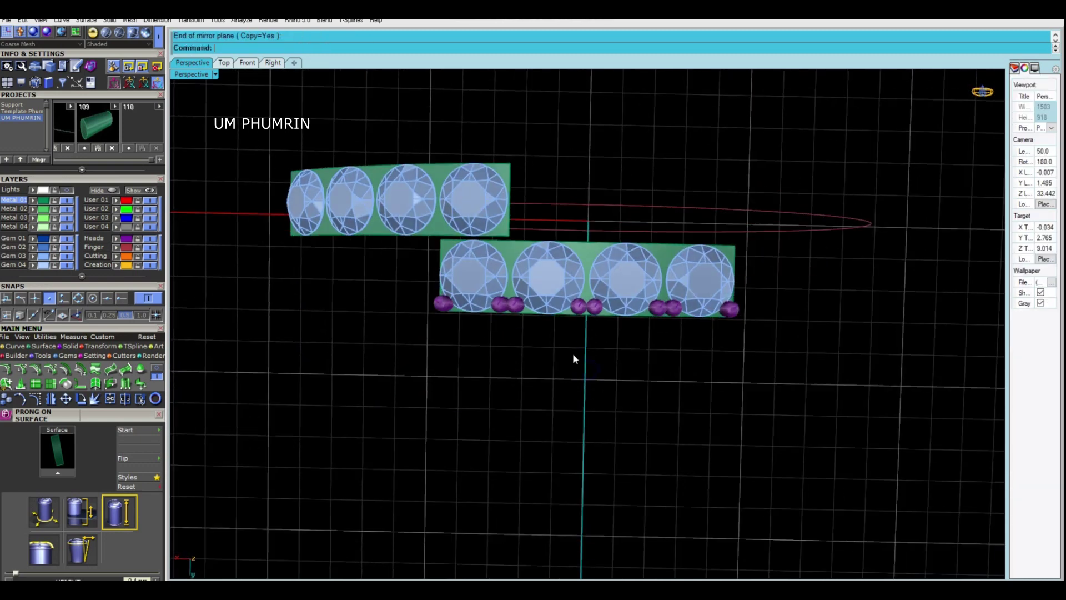
{"action": "scroll", "coordinate": [572, 353], "scroll_direction": "up", "scroll_amount": 2}
Mirror all front-row prongs across the gem centre line, undoing a first wrong attempt.
{"action": "left_click_drag", "start_coordinate": [349, 289], "coordinate": [718, 347]}
{"action": "scroll", "coordinate": [722, 363], "scroll_direction": "down", "scroll_amount": 2}
{"action": "right_click", "coordinate": [722, 363]}
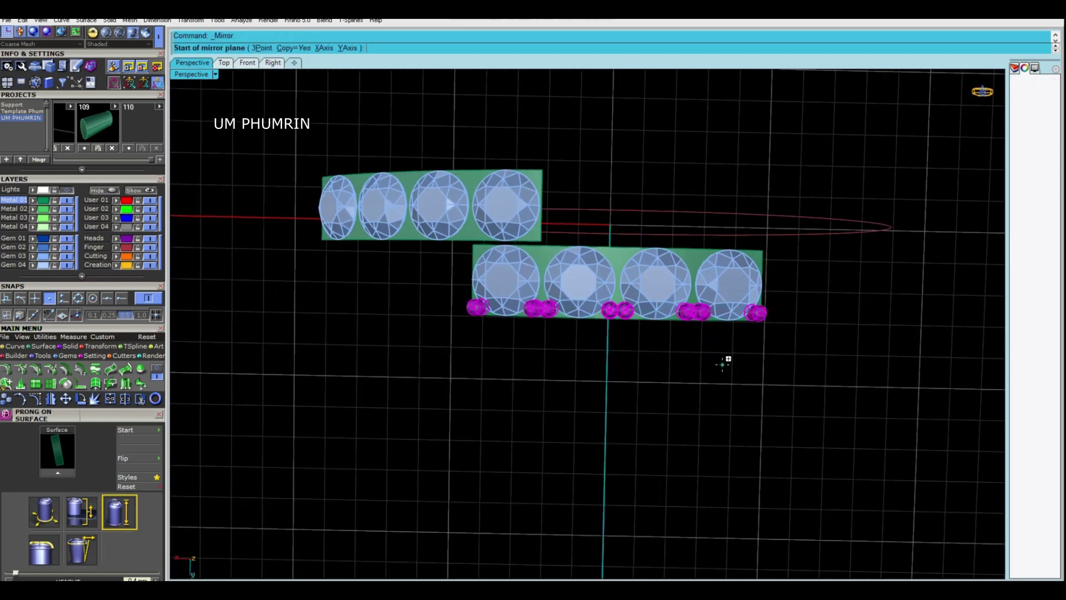
{"action": "left_click", "coordinate": [730, 285]}
{"action": "left_click", "coordinate": [907, 289]}
{"action": "key", "text": "ctrl+z"}
{"action": "right_click", "coordinate": [799, 281]}
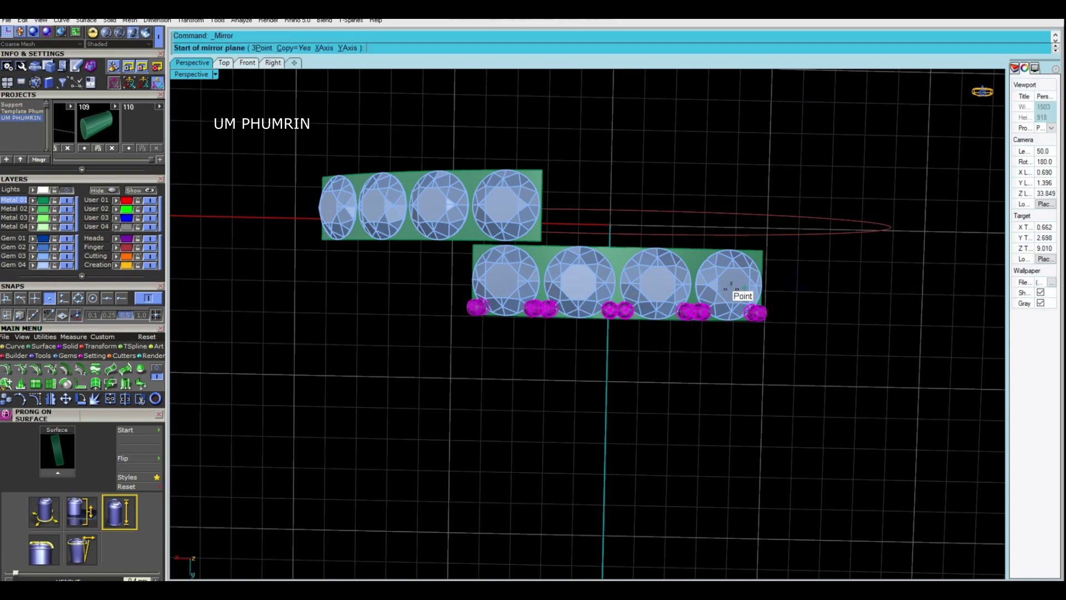
{"action": "left_click", "coordinate": [730, 285]}
{"action": "left_click", "coordinate": [864, 288]}
{"action": "right_click_drag", "start_coordinate": [865, 288], "coordinate": [731, 294]}
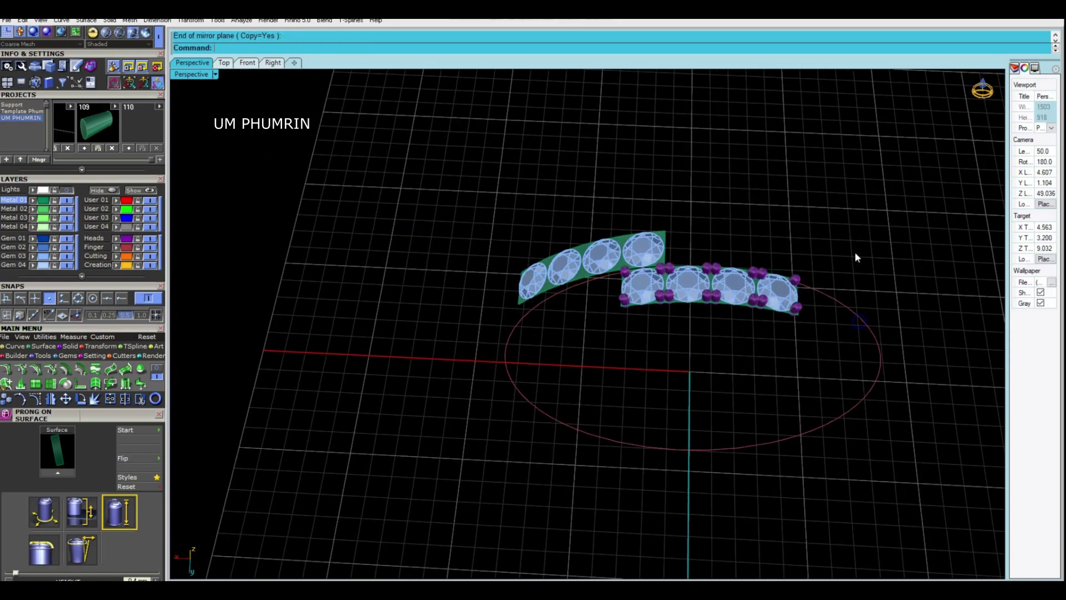
Inspect the existing prongs, clear the selection, and orbit so the band runs vertically.
{"action": "scroll", "coordinate": [731, 295], "scroll_direction": "up", "scroll_amount": 2}
{"action": "left_click", "coordinate": [721, 290]}
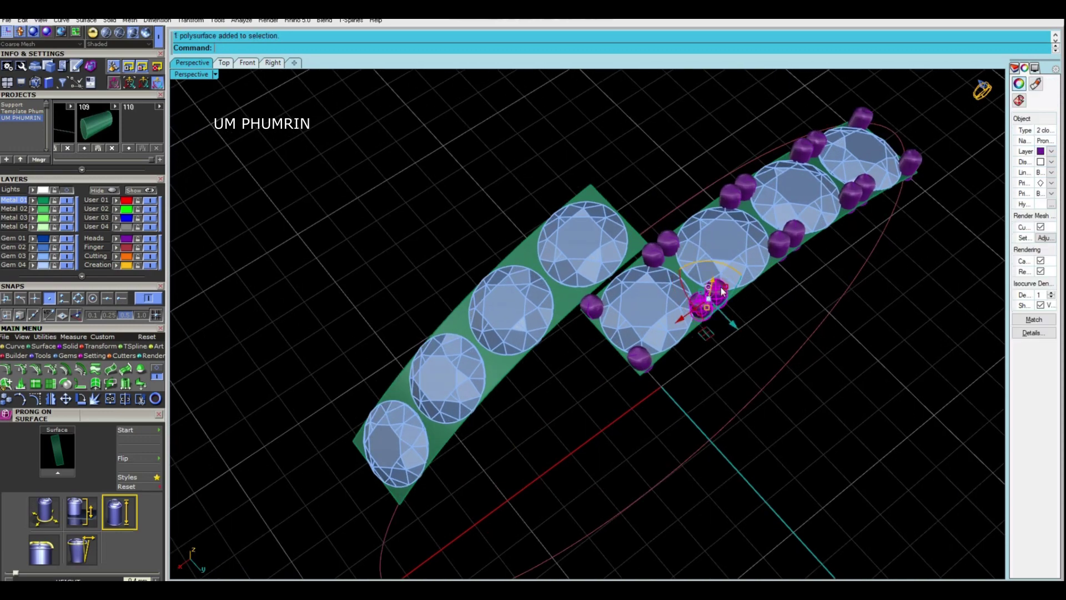
{"action": "right_click_drag", "start_coordinate": [655, 266], "coordinate": [653, 360]}
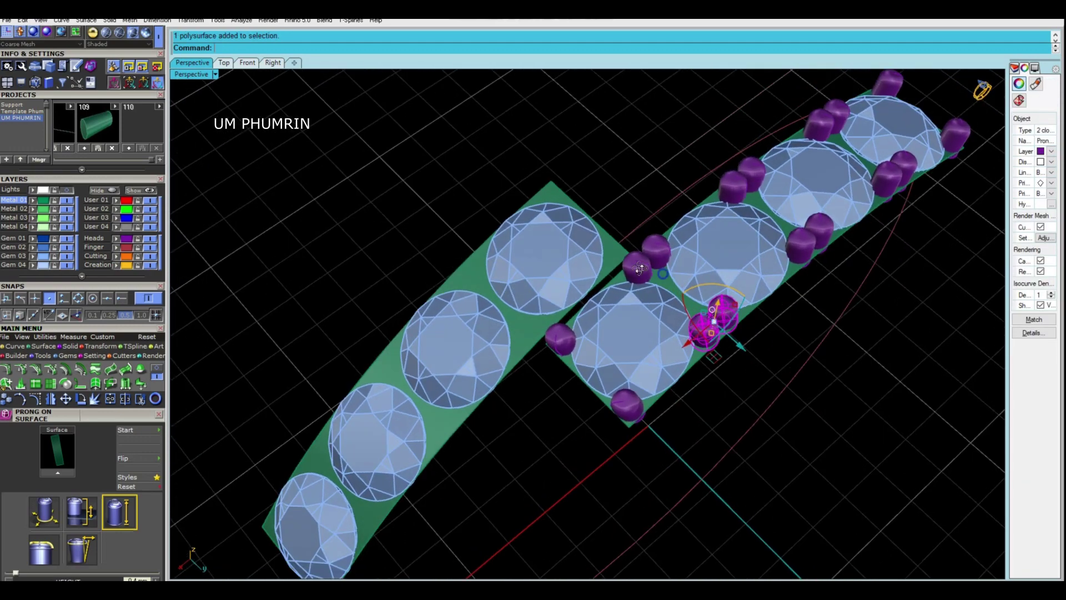
{"action": "right_click_drag", "start_coordinate": [632, 401], "coordinate": [648, 361], "text": "shift"}
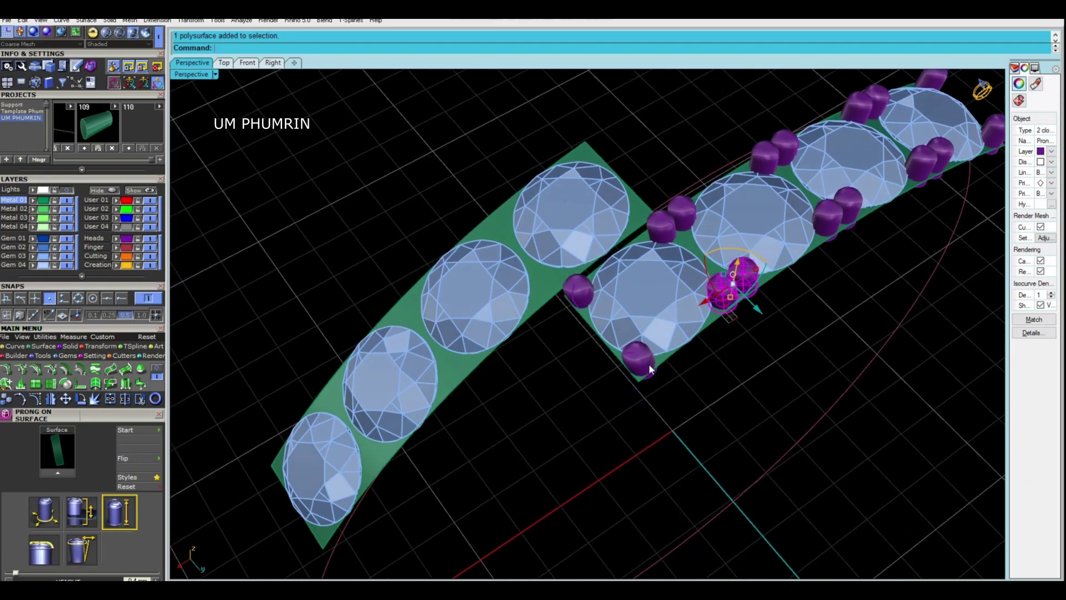
{"action": "left_click", "coordinate": [101, 347]}
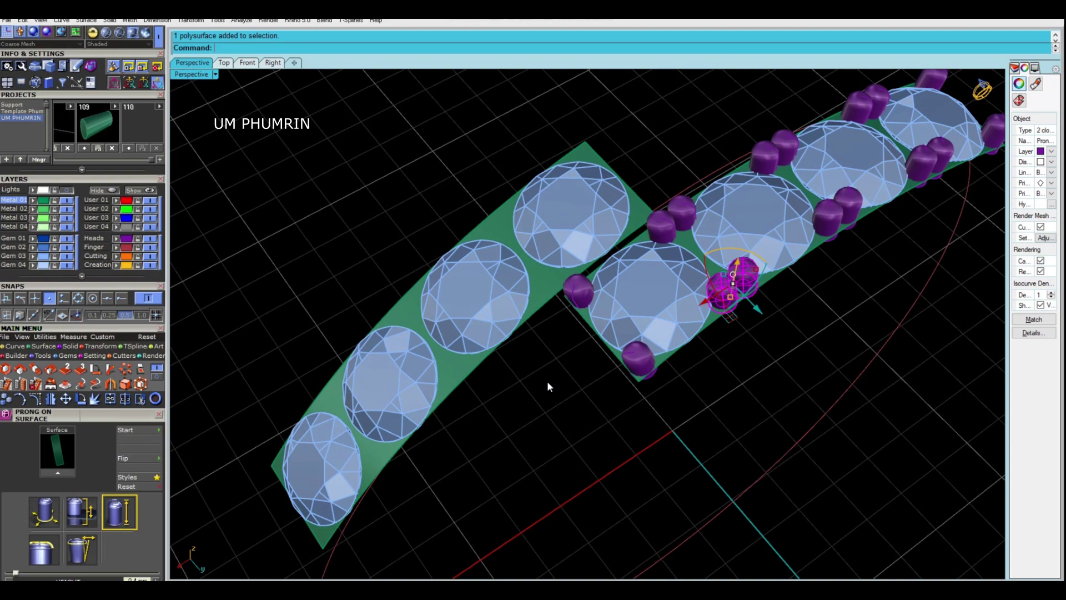
{"action": "scroll", "coordinate": [512, 334], "scroll_direction": "down", "scroll_amount": 3}
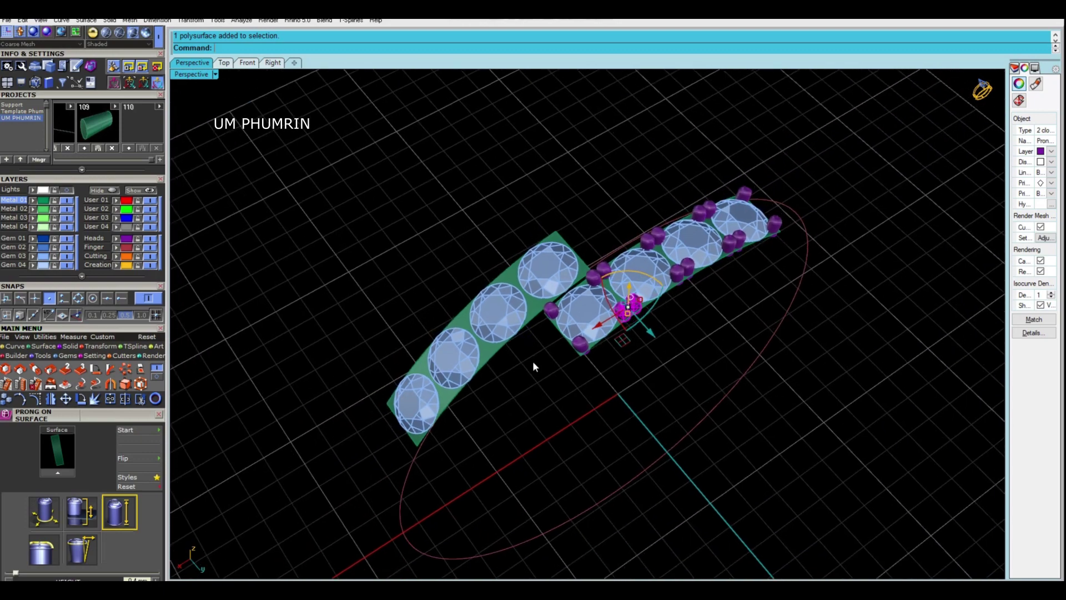
{"action": "mouse_move", "coordinate": [534, 360]}
{"action": "right_mouse_down"}
{"action": "mouse_move", "coordinate": [535, 334]}
{"action": "mouse_move", "coordinate": [463, 316]}
{"action": "right_mouse_up"}
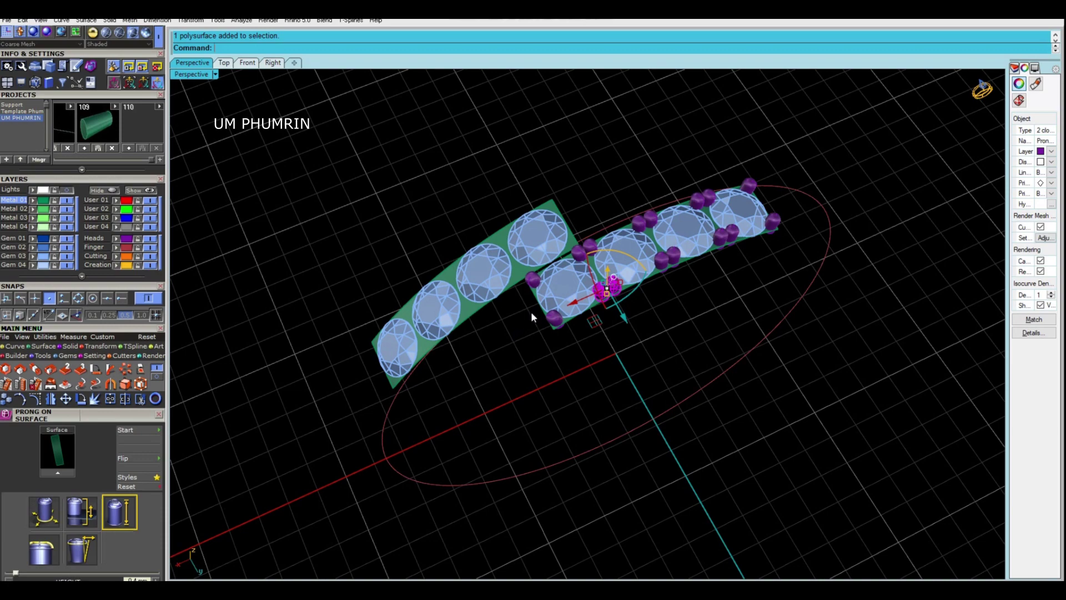
{"action": "scroll", "coordinate": [574, 261], "scroll_direction": "up", "scroll_amount": 2}
{"action": "scroll", "coordinate": [574, 261], "scroll_direction": "up", "scroll_amount": 5}
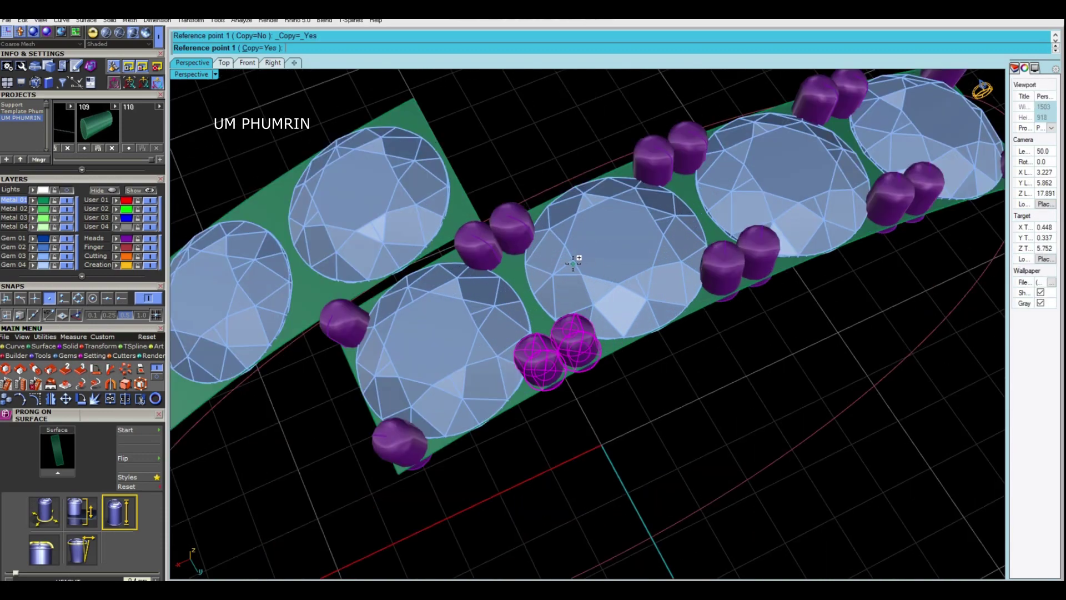
{"action": "scroll", "coordinate": [584, 267], "scroll_direction": "down", "scroll_amount": 2}
{"action": "key", "text": "Escape"}
{"action": "right_click_drag", "start_coordinate": [476, 207], "coordinate": [623, 248]}
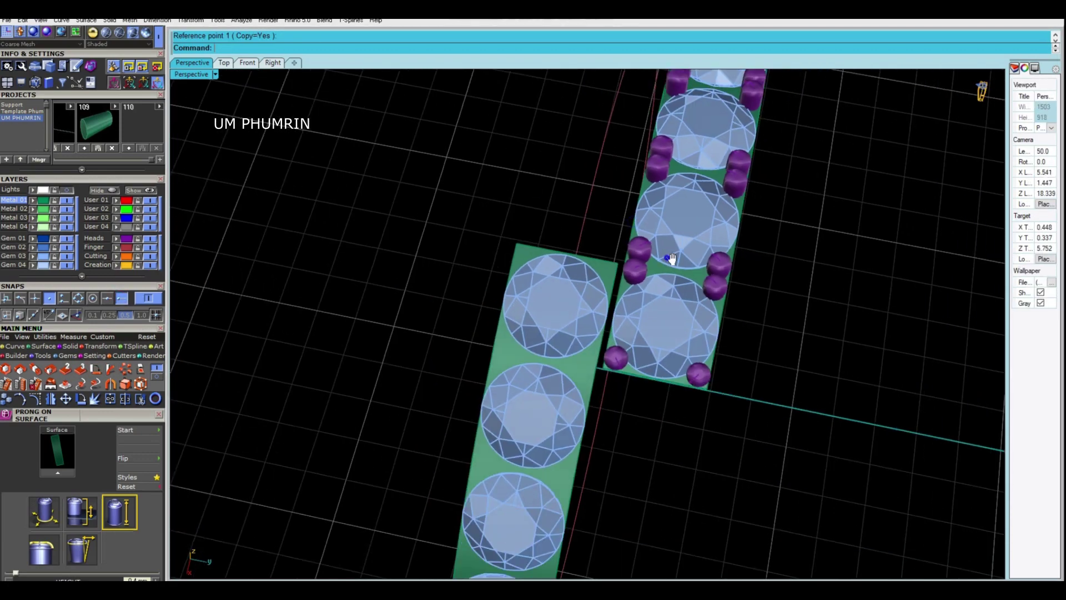
Run Prong on Surface on the green strip and place two prongs between its first two stones.
{"action": "type", "text": "P"}
{"action": "key", "text": "Return"}
{"action": "scroll", "coordinate": [611, 253], "scroll_direction": "up", "scroll_amount": 5}
{"action": "left_click", "coordinate": [595, 253]}
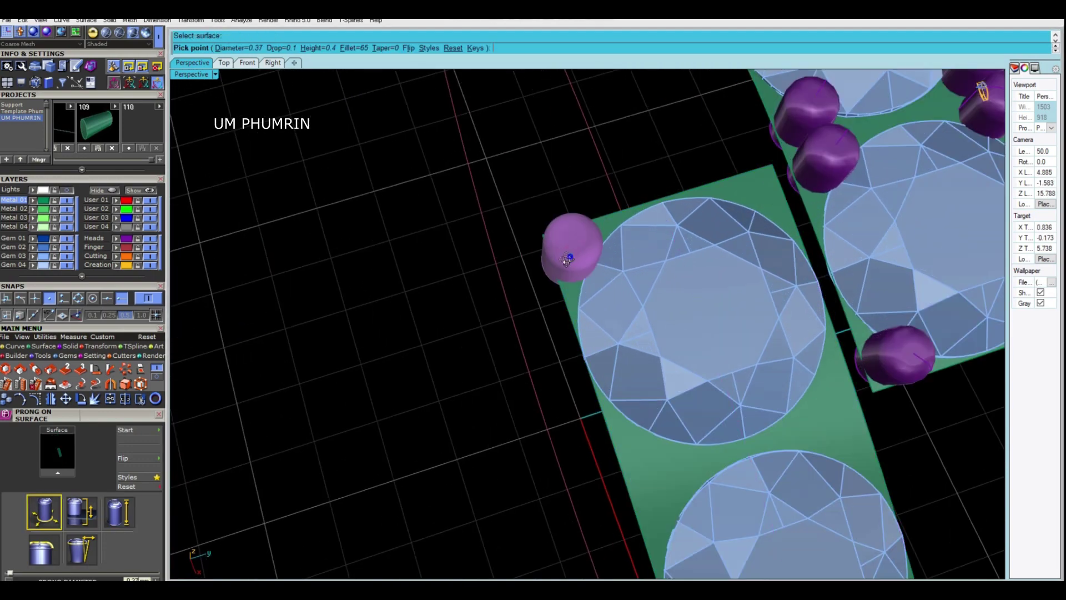
{"action": "scroll", "coordinate": [561, 253], "scroll_direction": "up", "scroll_amount": 2}
{"action": "mouse_move", "coordinate": [558, 255]}
{"action": "right_mouse_down", "text": "shift"}
{"action": "mouse_move", "coordinate": [581, 221]}
{"action": "mouse_move", "coordinate": [590, 250]}
{"action": "right_mouse_up", "text": "shift"}
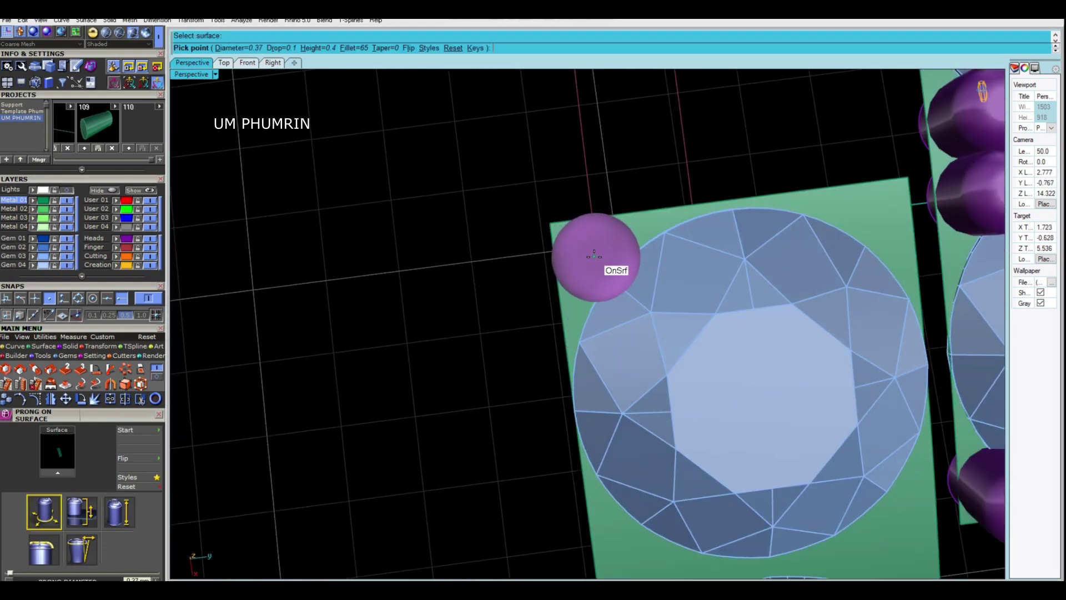
{"action": "scroll", "coordinate": [596, 261], "scroll_direction": "down", "scroll_amount": 2}
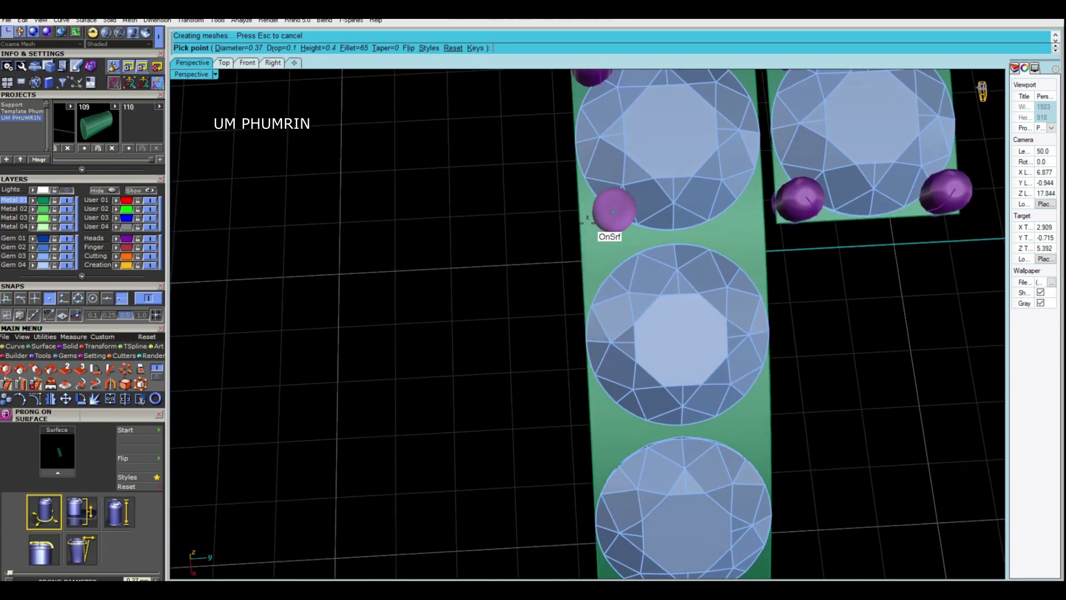
{"action": "scroll", "coordinate": [614, 238], "scroll_direction": "up", "scroll_amount": 1}
{"action": "mouse_move", "coordinate": [614, 237]}
{"action": "right_mouse_down", "text": "shift"}
{"action": "mouse_move", "coordinate": [580, 229]}
{"action": "mouse_move", "coordinate": [582, 237]}
{"action": "mouse_move", "coordinate": [581, 216]}
{"action": "right_mouse_up", "text": "shift"}
{"action": "left_click", "coordinate": [582, 236]}
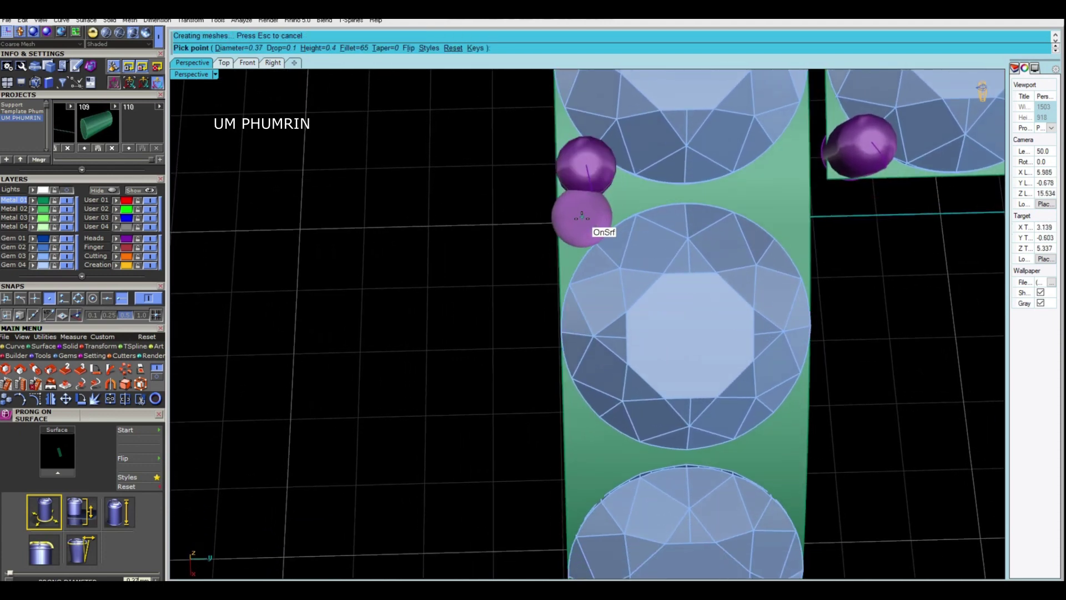
{"action": "left_click", "coordinate": [586, 222]}
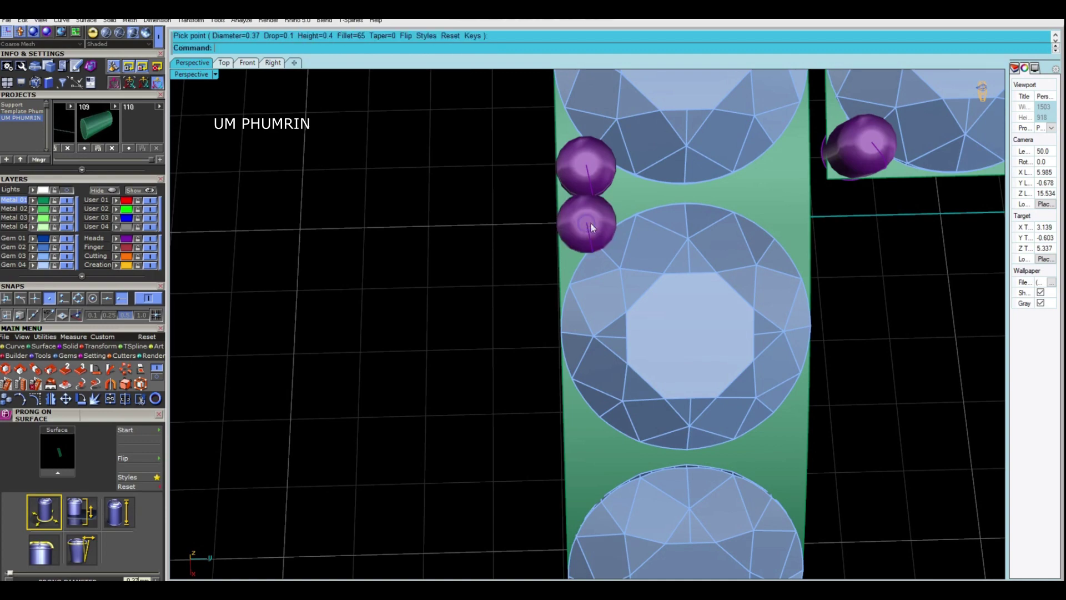
{"action": "scroll", "coordinate": [591, 223], "scroll_direction": "down", "scroll_amount": 2}
Rotate-copy the prong pair about centre 0 into the next gap between stones.
{"action": "left_click", "coordinate": [225, 63]}
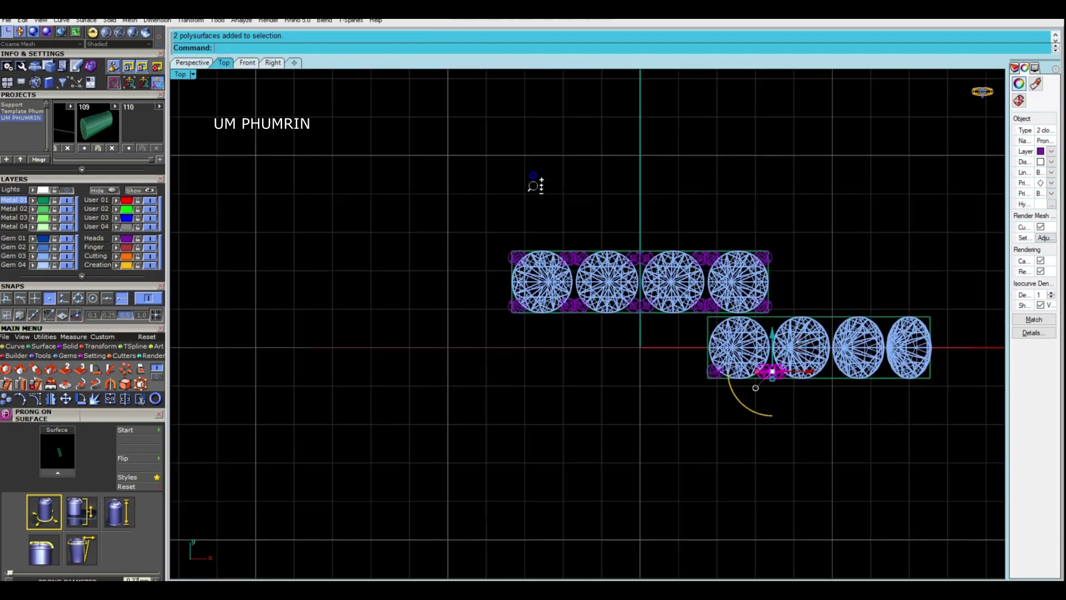
{"action": "left_click", "coordinate": [194, 63]}
{"action": "right_click_drag", "start_coordinate": [578, 208], "coordinate": [632, 208]}
{"action": "scroll", "coordinate": [632, 208], "scroll_direction": "up", "scroll_amount": 2}
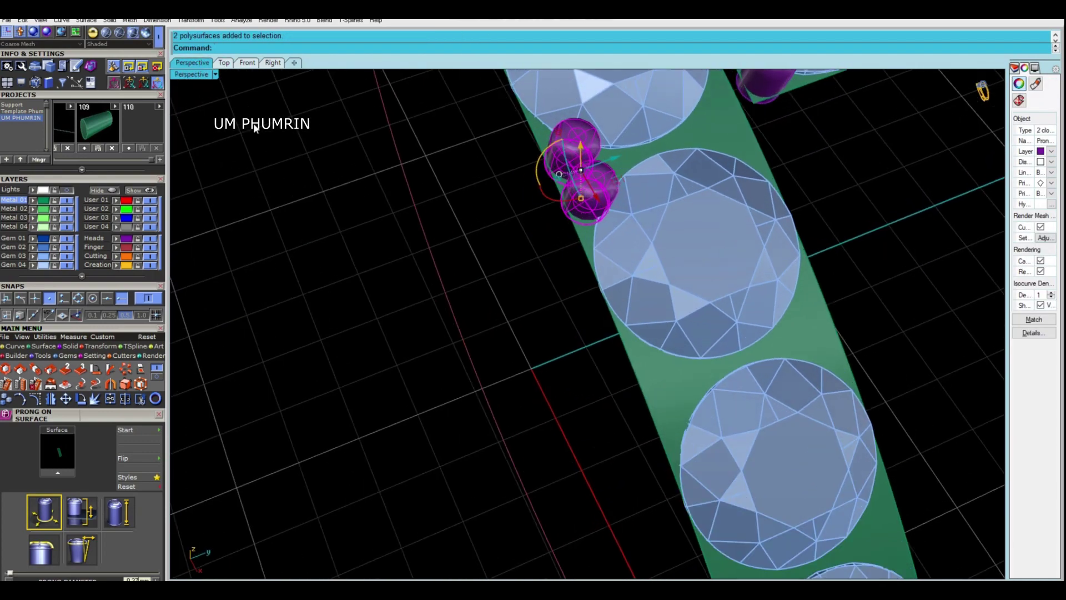
{"action": "double_click", "coordinate": [191, 76]}
{"action": "scroll", "coordinate": [487, 444], "scroll_direction": "down", "scroll_amount": 2}
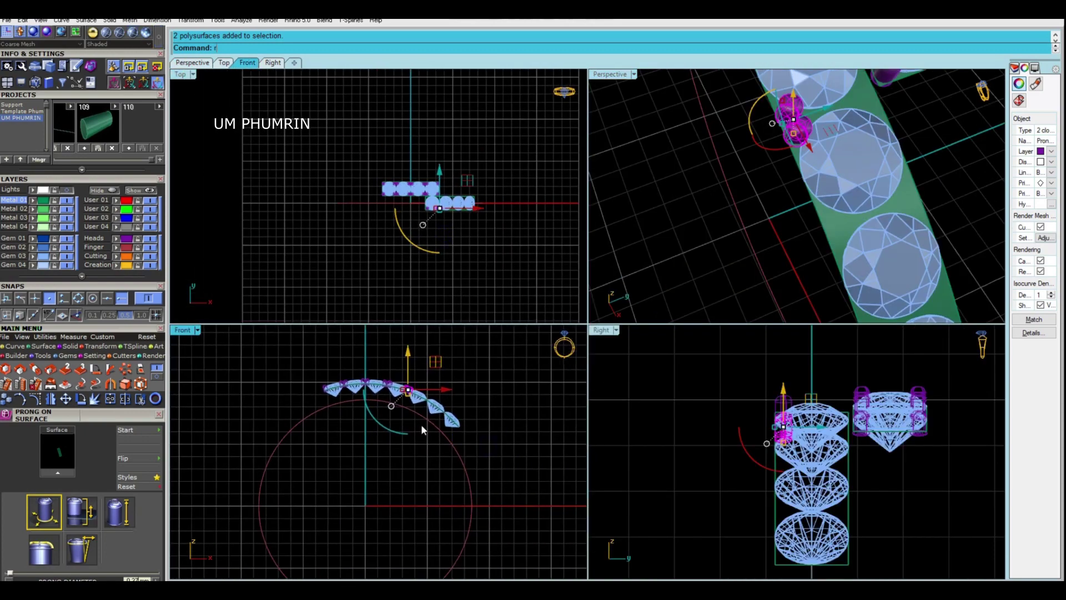
{"action": "type", "text": "0"}
{"action": "key", "text": "Return"}
{"action": "scroll", "coordinate": [797, 207], "scroll_direction": "up", "scroll_amount": 5}
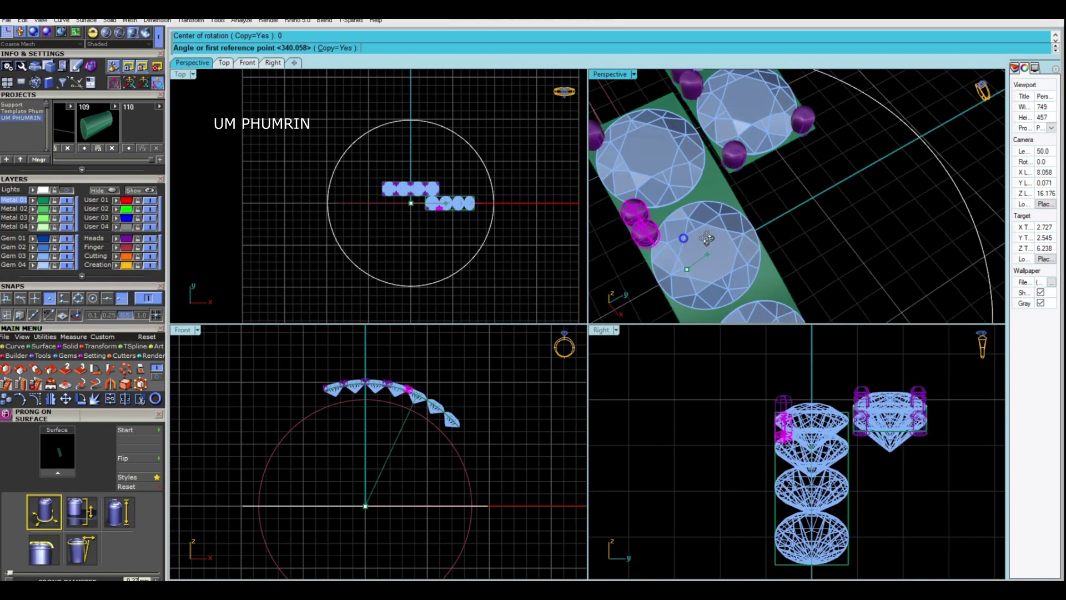
{"action": "scroll", "coordinate": [668, 170], "scroll_direction": "up", "scroll_amount": 1}
{"action": "left_click", "coordinate": [667, 169]}
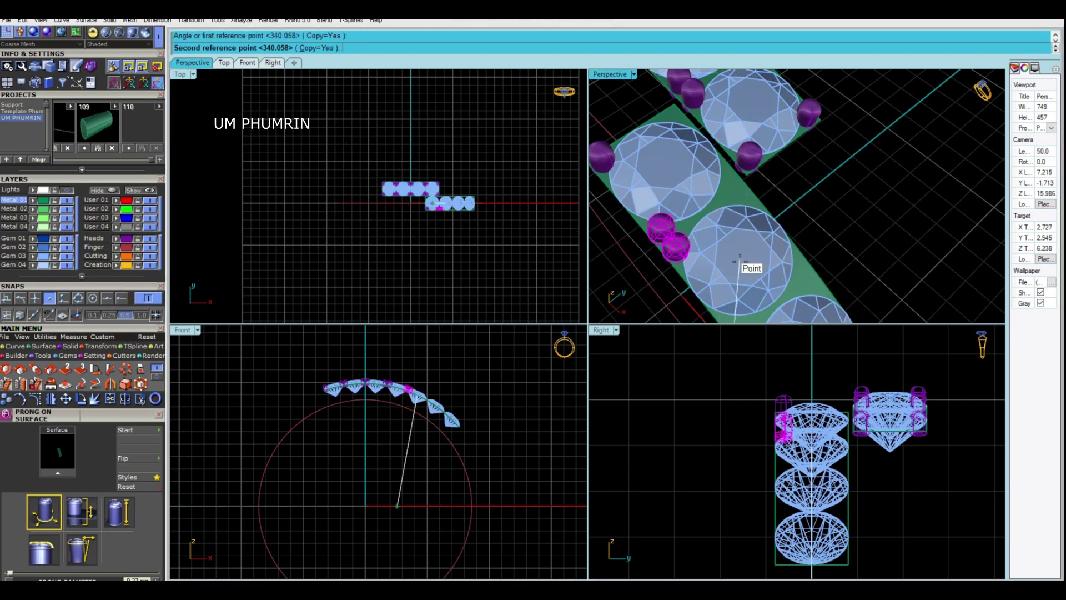
{"action": "scroll", "coordinate": [750, 261], "scroll_direction": "down", "scroll_amount": 2}
{"action": "scroll", "coordinate": [738, 178], "scroll_direction": "down", "scroll_amount": 2}
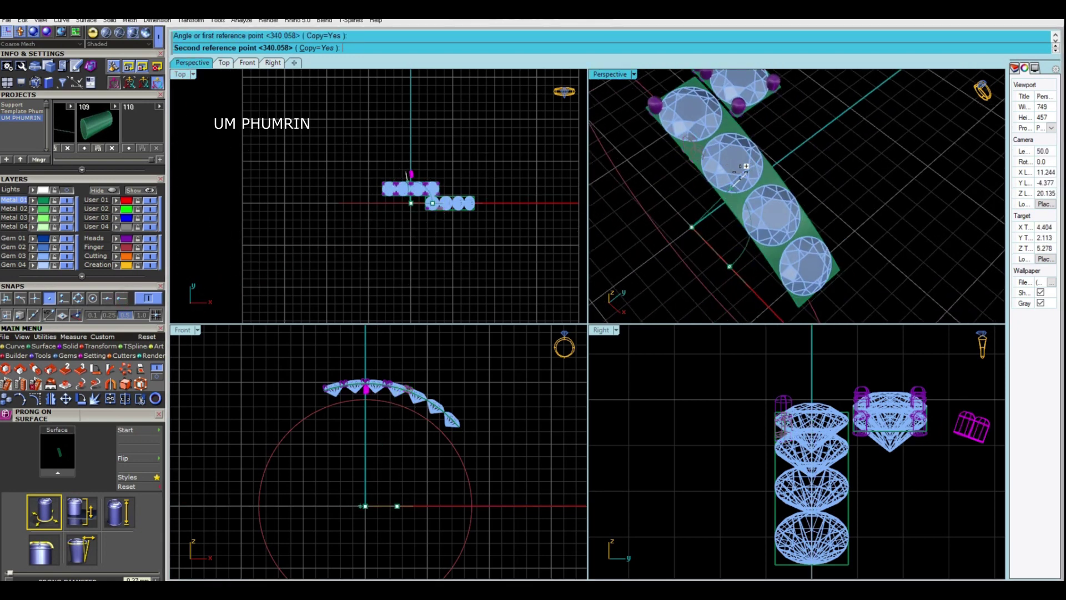
{"action": "left_click", "coordinate": [692, 148]}
Repeat the rotate-copy about centre 0 to place another prong pair at the following gap.
{"action": "right_click_drag", "start_coordinate": [428, 451], "coordinate": [454, 444]}
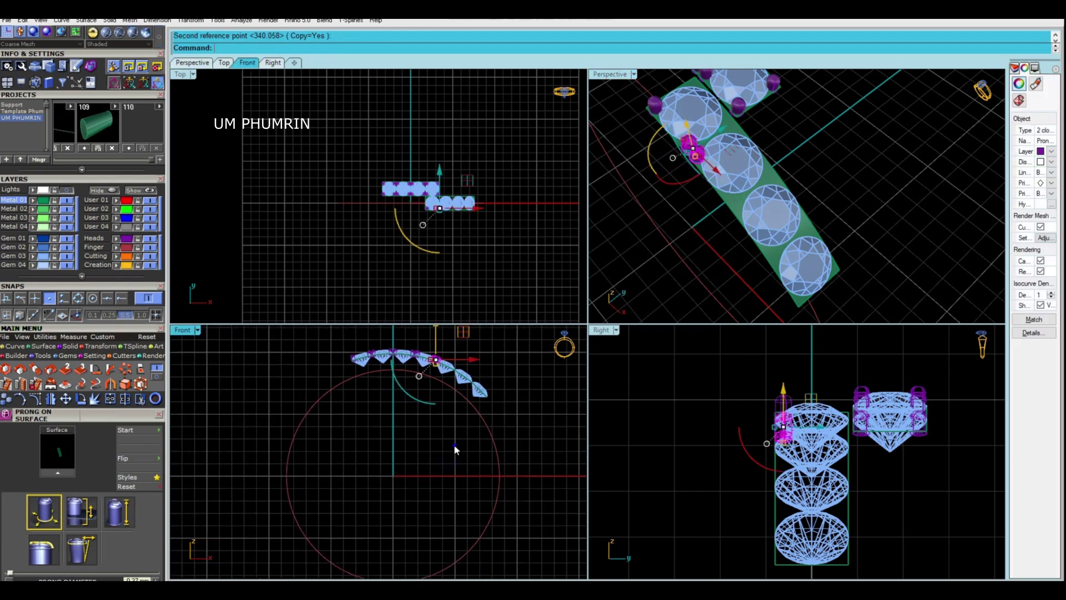
{"action": "right_click", "coordinate": [441, 484]}
{"action": "type", "text": "0"}
{"action": "key", "text": "Return"}
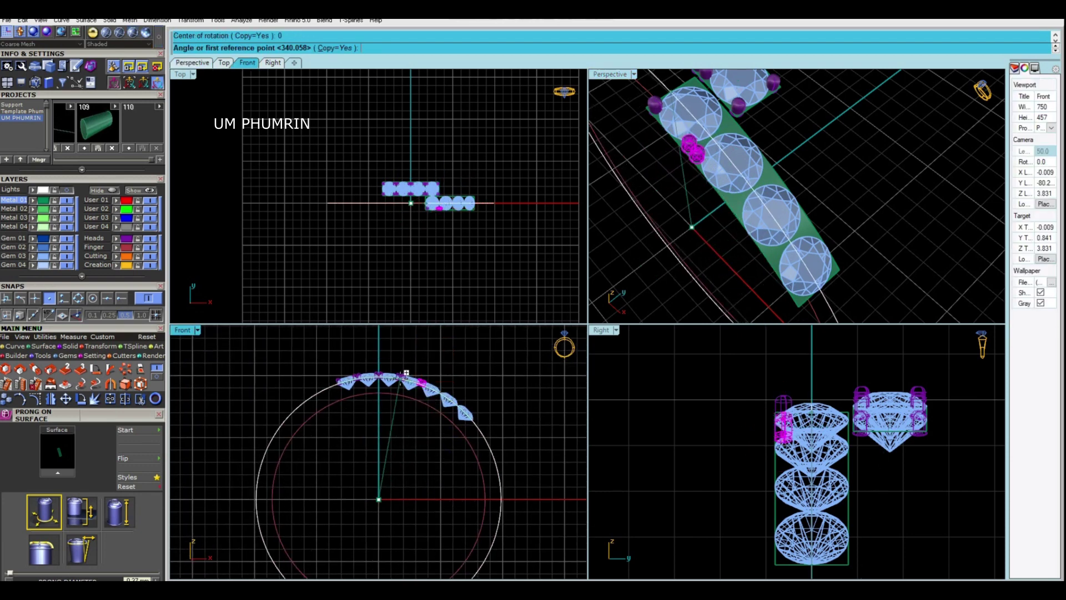
{"action": "left_click", "coordinate": [411, 383]}
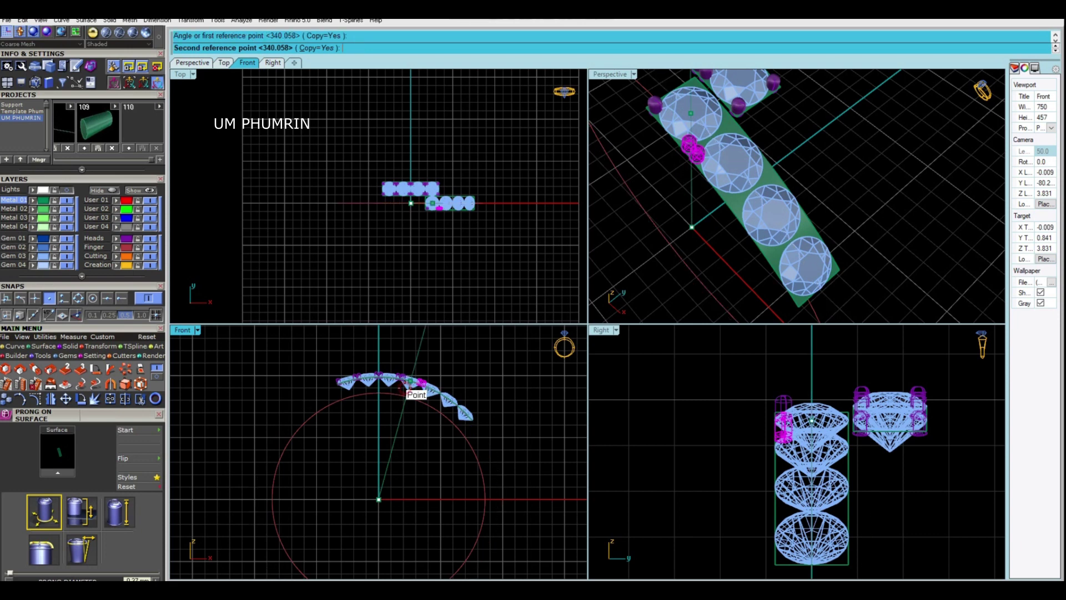
{"action": "scroll", "coordinate": [427, 389], "scroll_direction": "up", "scroll_amount": 1}
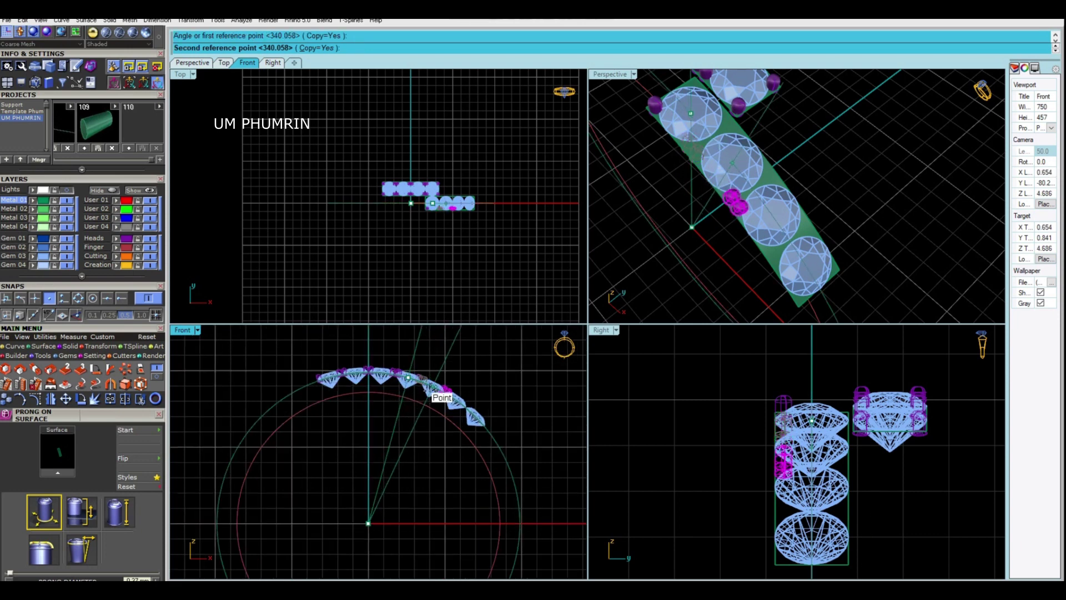
{"action": "left_click", "coordinate": [429, 387]}
{"action": "key", "text": "Return"}
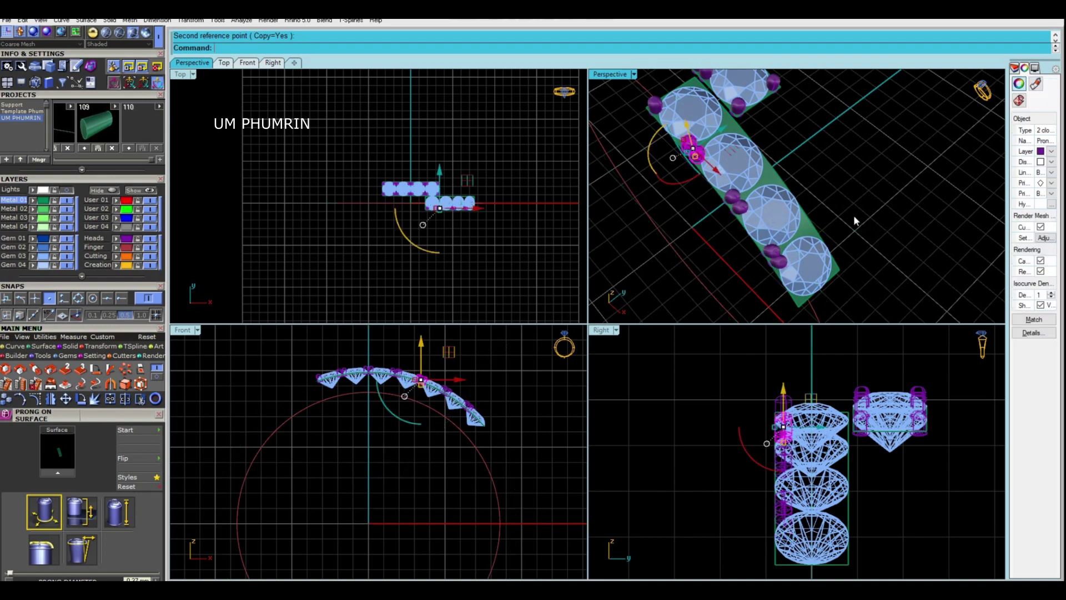
{"action": "right_click_drag", "start_coordinate": [854, 215], "coordinate": [681, 141]}
{"action": "left_click", "coordinate": [730, 189]}
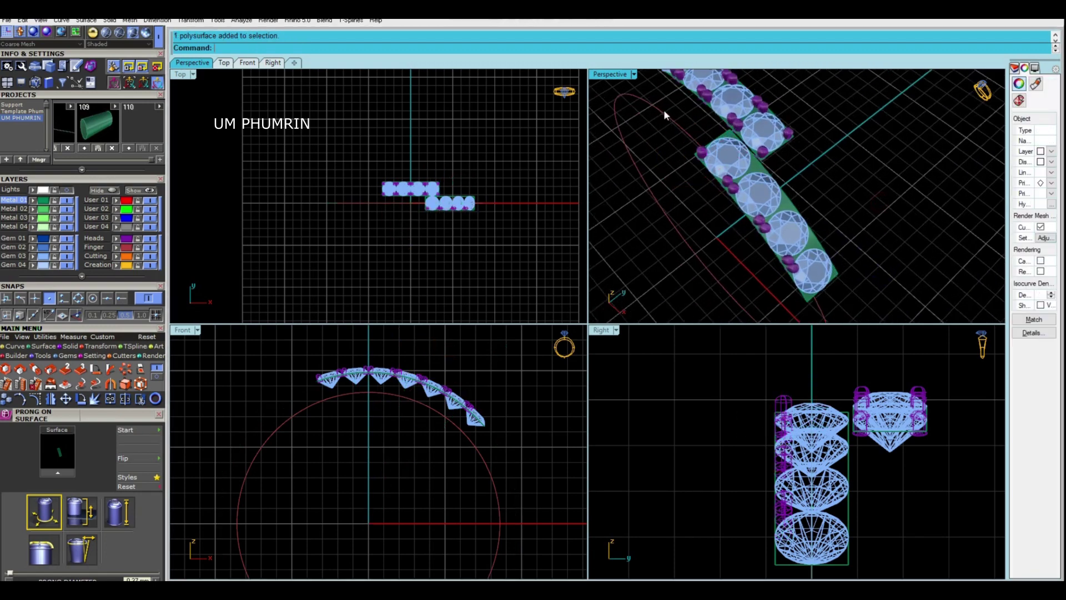
{"action": "double_click", "coordinate": [610, 74]}
{"action": "scroll", "coordinate": [800, 202], "scroll_direction": "up", "scroll_amount": 2}
Repeat Prong on Surface on the green strip and place one prong at the end stone's corner.
{"action": "right_click_drag", "start_coordinate": [799, 207], "coordinate": [705, 228]}
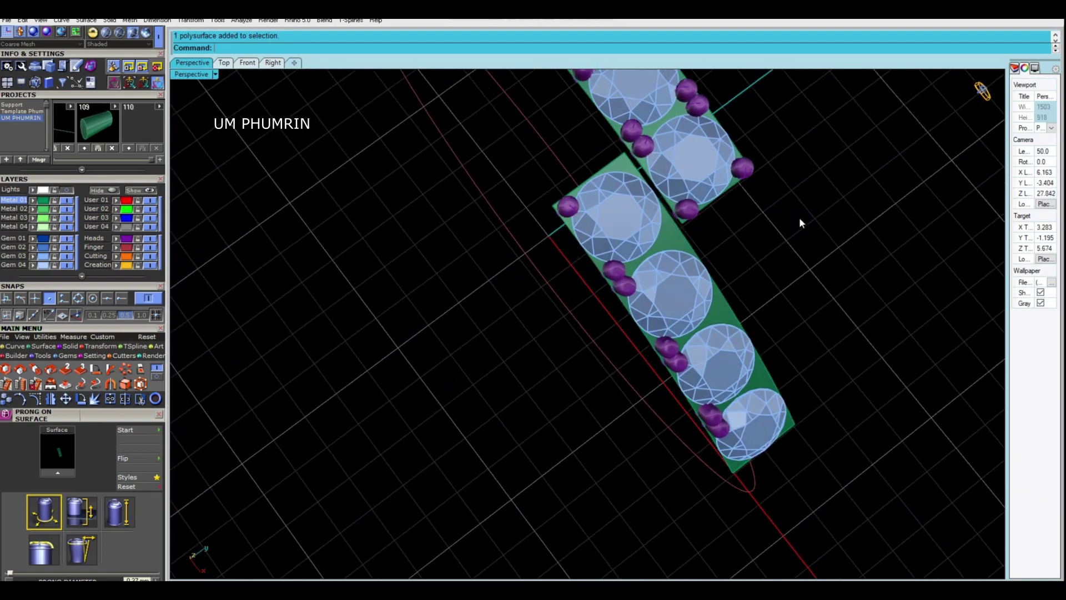
{"action": "right_click", "coordinate": [707, 230]}
{"action": "scroll", "coordinate": [653, 391], "scroll_direction": "up", "scroll_amount": 3}
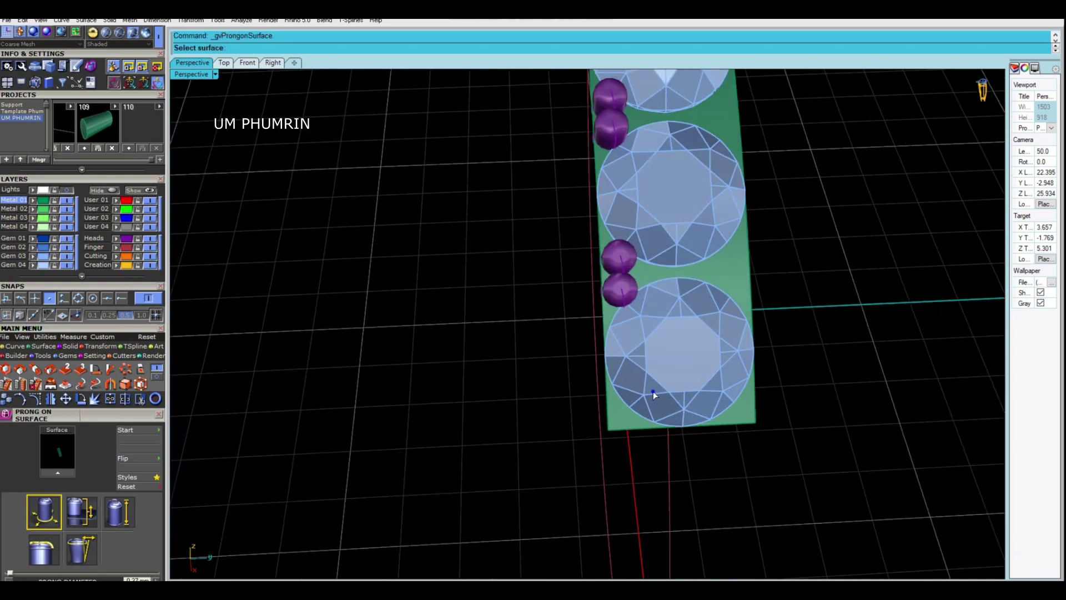
{"action": "scroll", "coordinate": [619, 378], "scroll_direction": "up", "scroll_amount": 2}
{"action": "left_click", "coordinate": [620, 379]}
{"action": "scroll", "coordinate": [614, 376], "scroll_direction": "up", "scroll_amount": 3}
{"action": "scroll", "coordinate": [607, 367], "scroll_direction": "up", "scroll_amount": 2}
{"action": "right_click_drag", "start_coordinate": [607, 367], "coordinate": [603, 358], "text": "shift"}
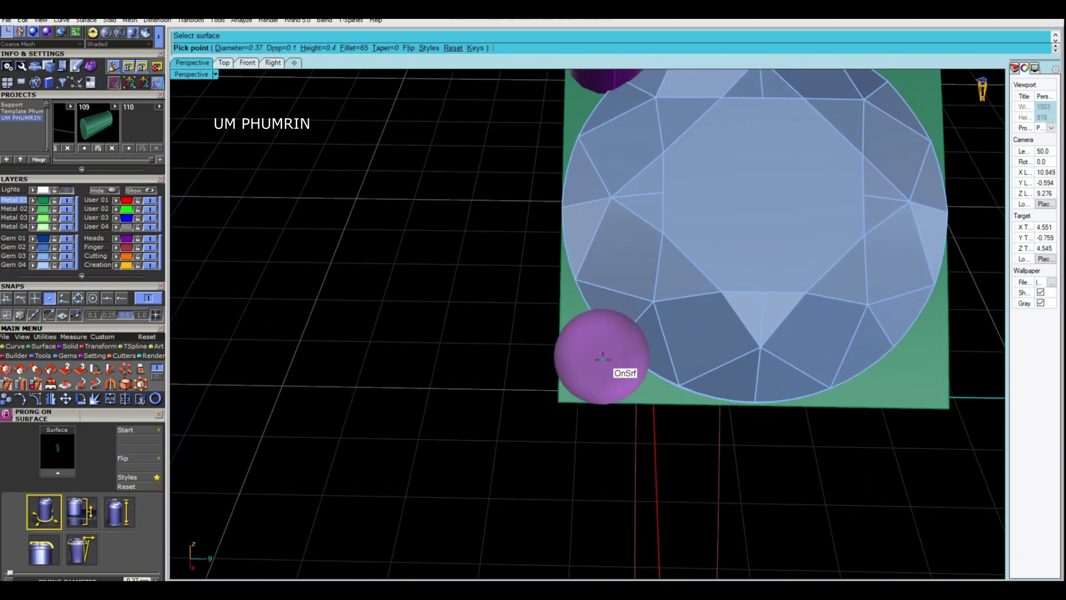
{"action": "scroll", "coordinate": [607, 378], "scroll_direction": "down", "scroll_amount": 3}
{"action": "scroll", "coordinate": [614, 383], "scroll_direction": "down", "scroll_amount": 2}
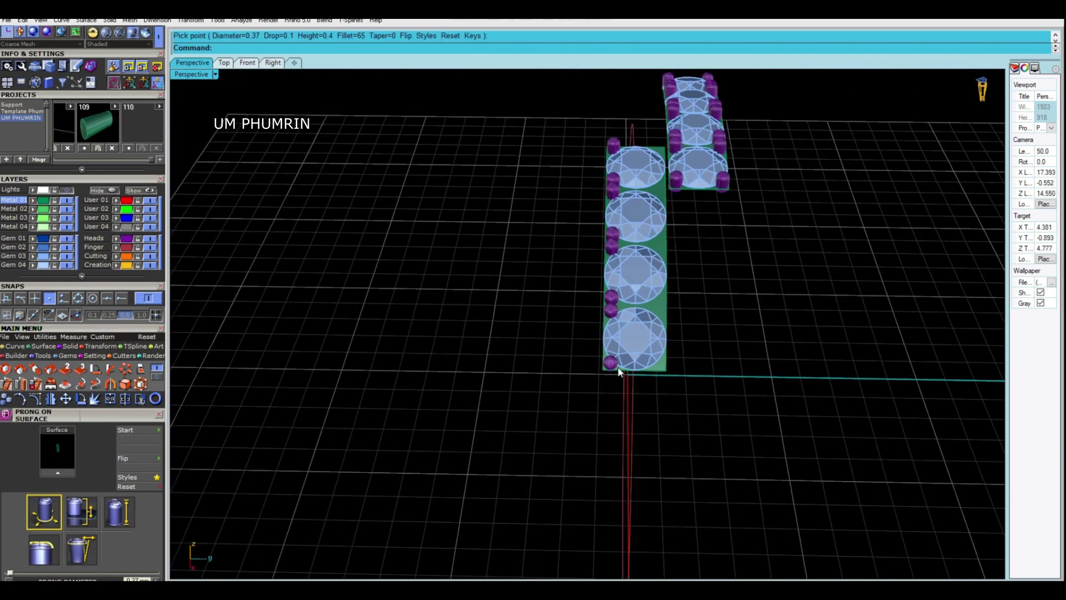
Mirror the prongs across the strip centre onto its opposite edge.
{"action": "scroll", "coordinate": [639, 345], "scroll_direction": "up", "scroll_amount": 3}
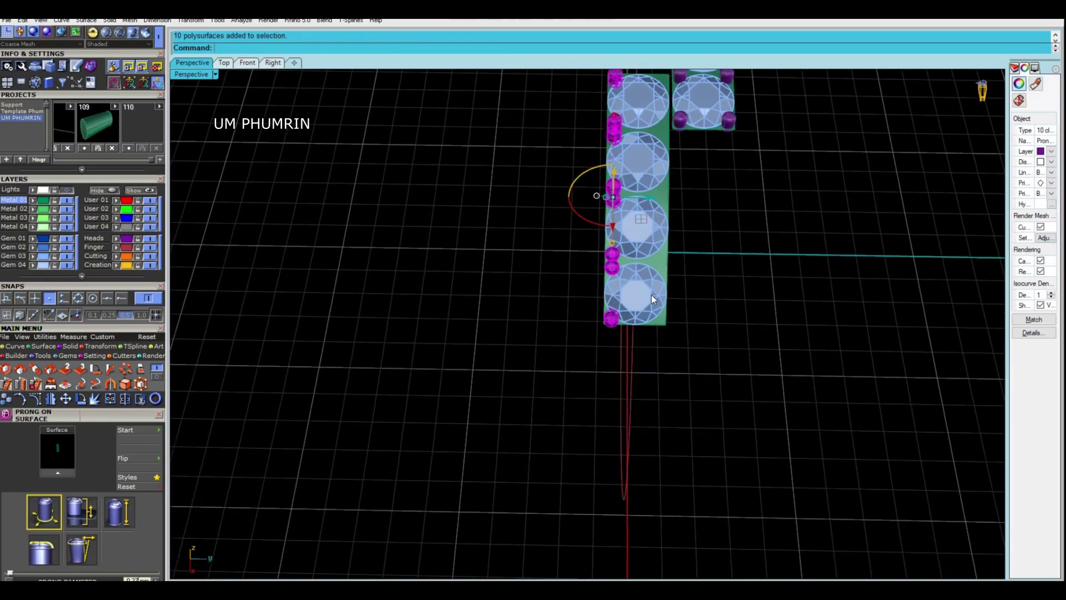
{"action": "left_click", "coordinate": [642, 293]}
{"action": "left_click", "coordinate": [638, 503]}
{"action": "scroll", "coordinate": [667, 483], "scroll_direction": "down", "scroll_amount": 3}
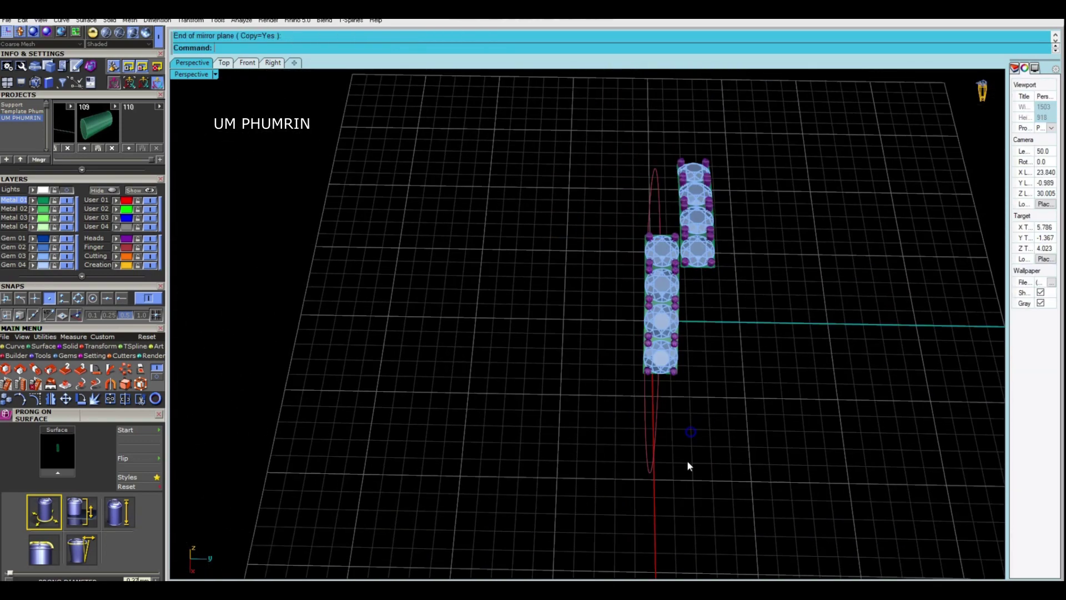
{"action": "right_click_drag", "start_coordinate": [687, 465], "coordinate": [745, 418]}
Select the Heads-layer prongs with the stones and group them with Ctrl+G.
{"action": "left_click", "coordinate": [125, 239]}
{"action": "right_click_drag", "start_coordinate": [659, 229], "coordinate": [631, 210]}
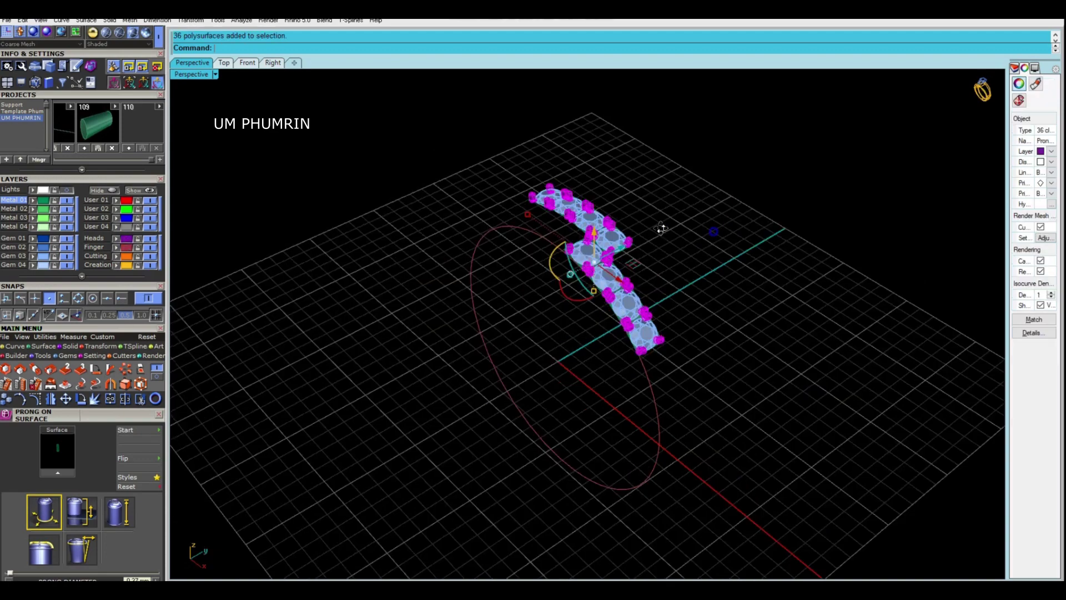
{"action": "right_click_drag", "start_coordinate": [697, 294], "coordinate": [684, 383]}
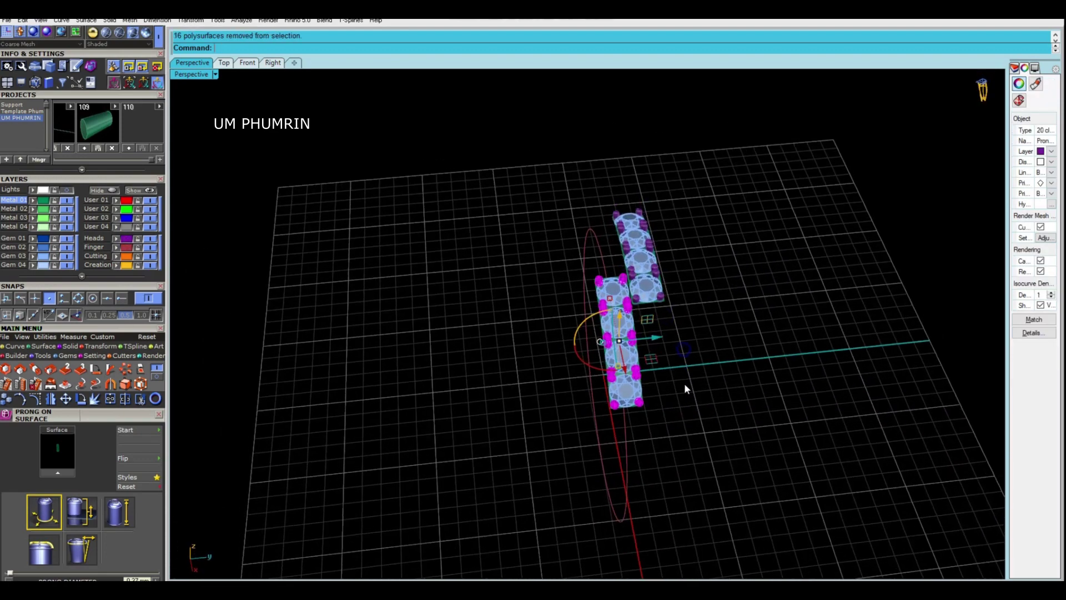
{"action": "key", "text": "ctrl+g"}
{"action": "left_click", "coordinate": [130, 238]}
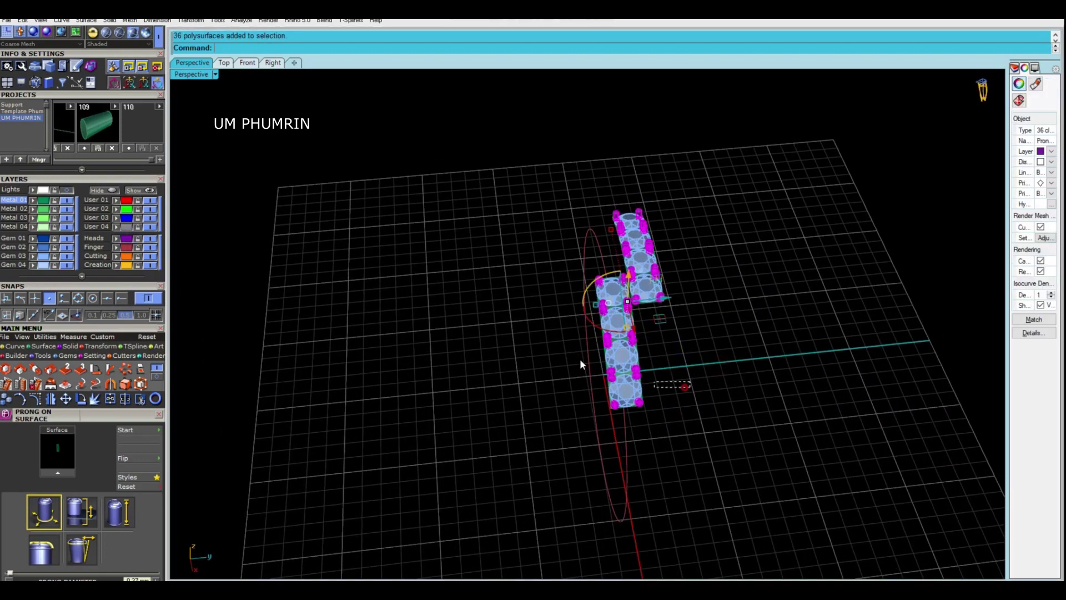
{"action": "key", "text": "ctrl+g"}
{"action": "right_click_drag", "start_coordinate": [762, 379], "coordinate": [634, 337]}
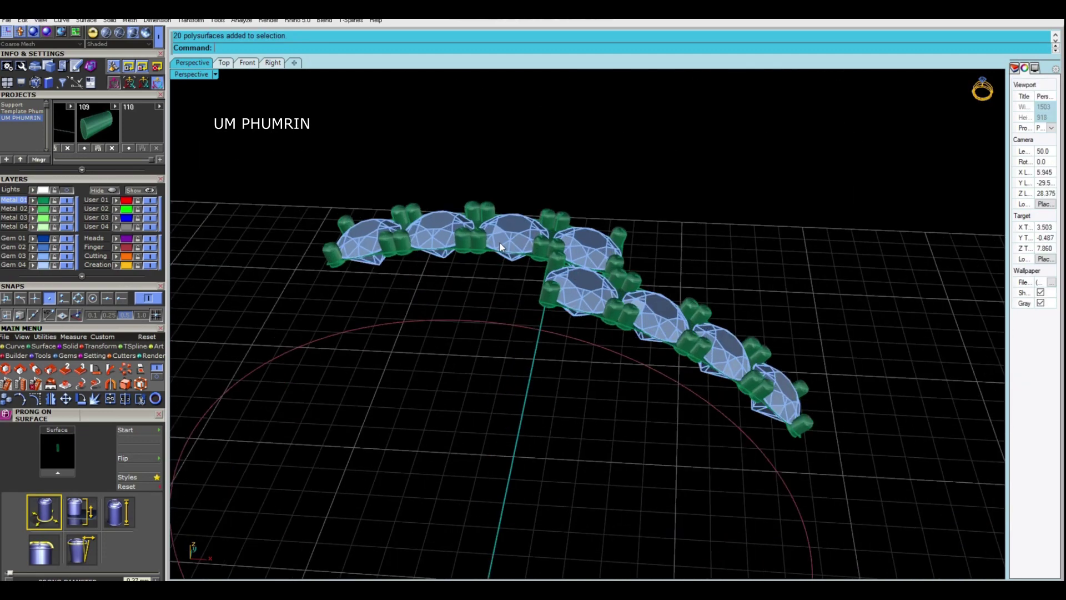
Offset the stone-seat surfaces into 1.3-thick solid green bases under both gem rows.
{"action": "scroll", "coordinate": [500, 242], "scroll_direction": "up", "scroll_amount": 3}
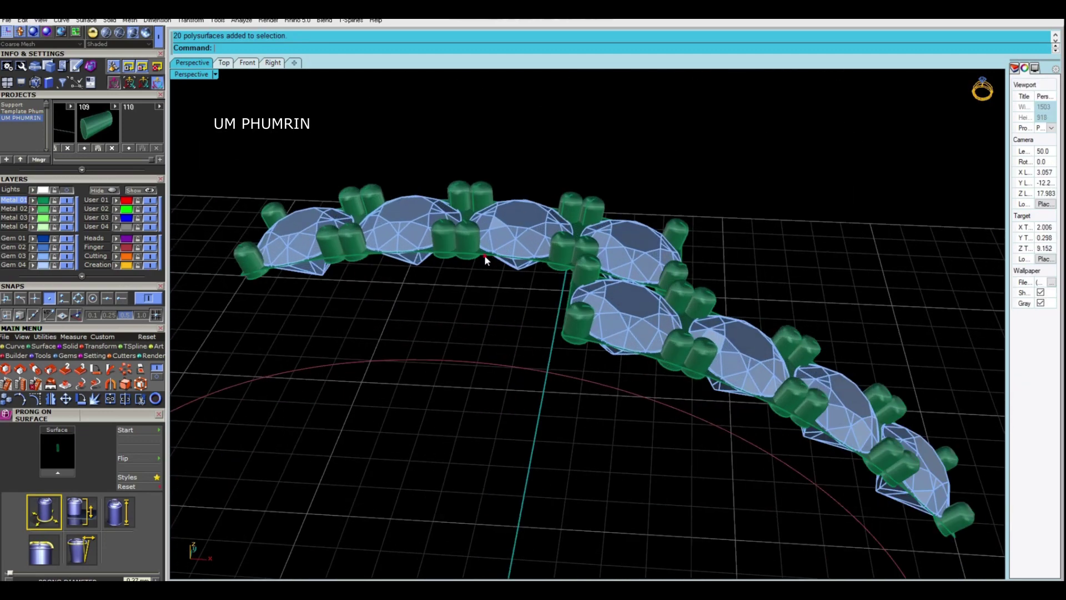
{"action": "scroll", "coordinate": [484, 255], "scroll_direction": "up", "scroll_amount": 3}
{"action": "scroll", "coordinate": [594, 345], "scroll_direction": "down", "scroll_amount": 3}
{"action": "scroll", "coordinate": [595, 361], "scroll_direction": "down", "scroll_amount": 3}
{"action": "right_click", "coordinate": [596, 377]}
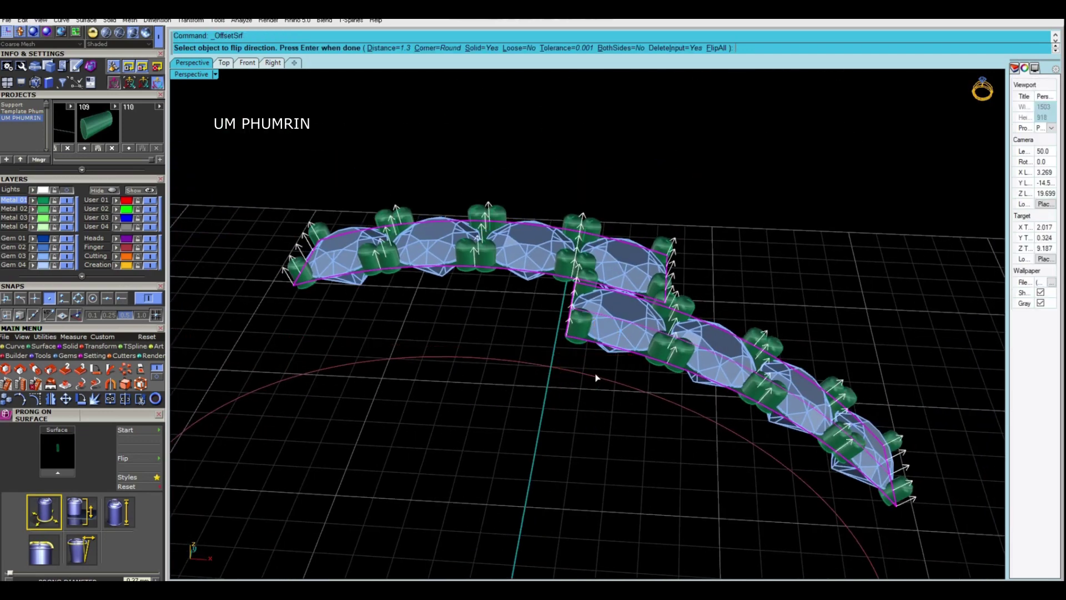
{"action": "type", "text": "f"}
{"action": "key", "text": "Return"}
{"action": "right_click_drag", "start_coordinate": [880, 218], "coordinate": [558, 378]}
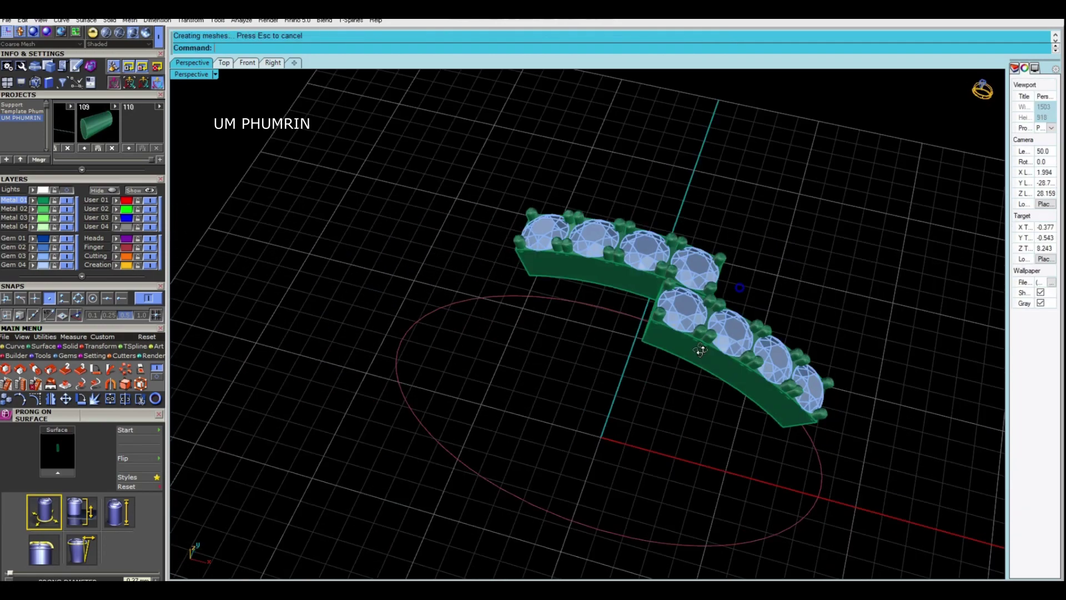
{"action": "scroll", "coordinate": [667, 371], "scroll_direction": "up", "scroll_amount": 3}
{"action": "mouse_move", "coordinate": [666, 371]}
{"action": "right_mouse_down"}
{"action": "mouse_move", "coordinate": [611, 361]}
{"action": "mouse_move", "coordinate": [620, 347]}
{"action": "right_mouse_up"}
{"action": "scroll", "coordinate": [611, 359], "scroll_direction": "up", "scroll_amount": 5}
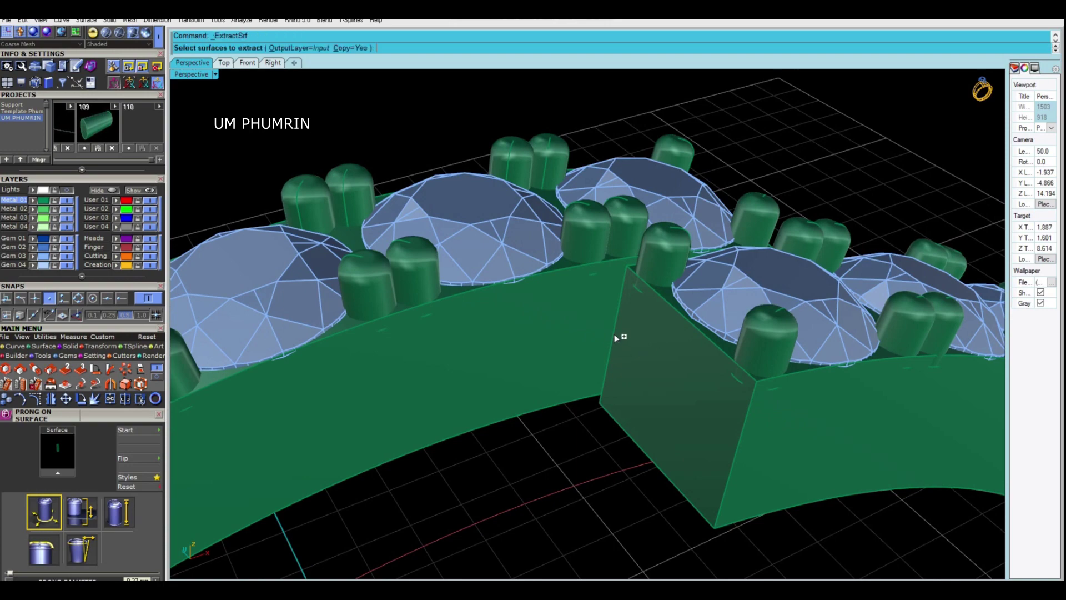
Extract the flat step face where the band sections meet and hide the gems and prongs.
{"action": "key", "text": "Return"}
{"action": "mouse_move", "coordinate": [544, 351]}
{"action": "right_mouse_down"}
{"action": "mouse_move", "coordinate": [522, 299]}
{"action": "mouse_move", "coordinate": [542, 273]}
{"action": "mouse_move", "coordinate": [544, 299]}
{"action": "right_mouse_up"}
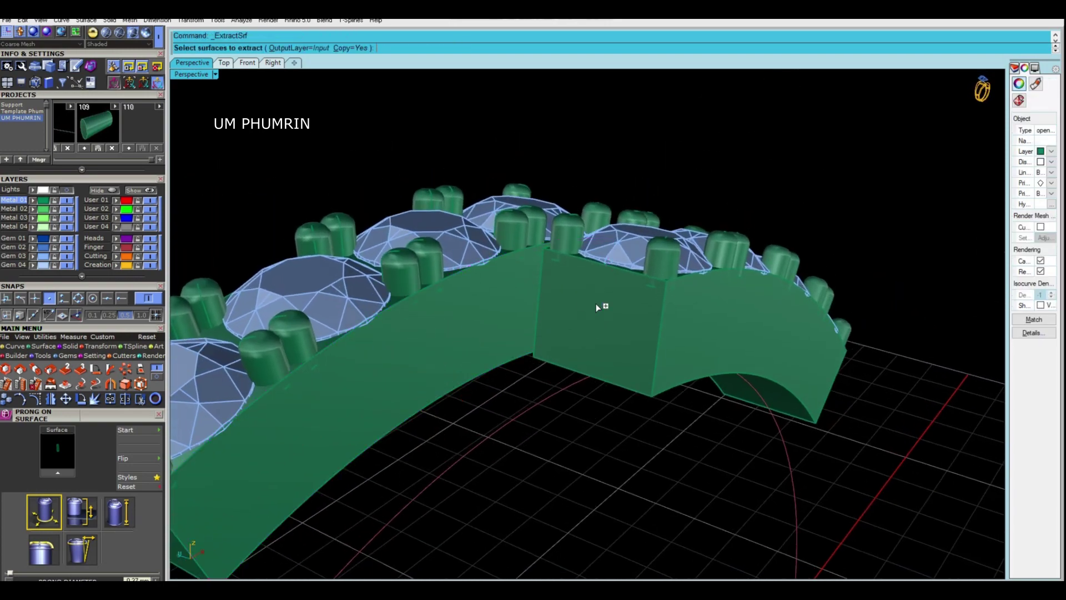
{"action": "left_click", "coordinate": [505, 312], "text": "shift"}
{"action": "key", "text": "Return"}
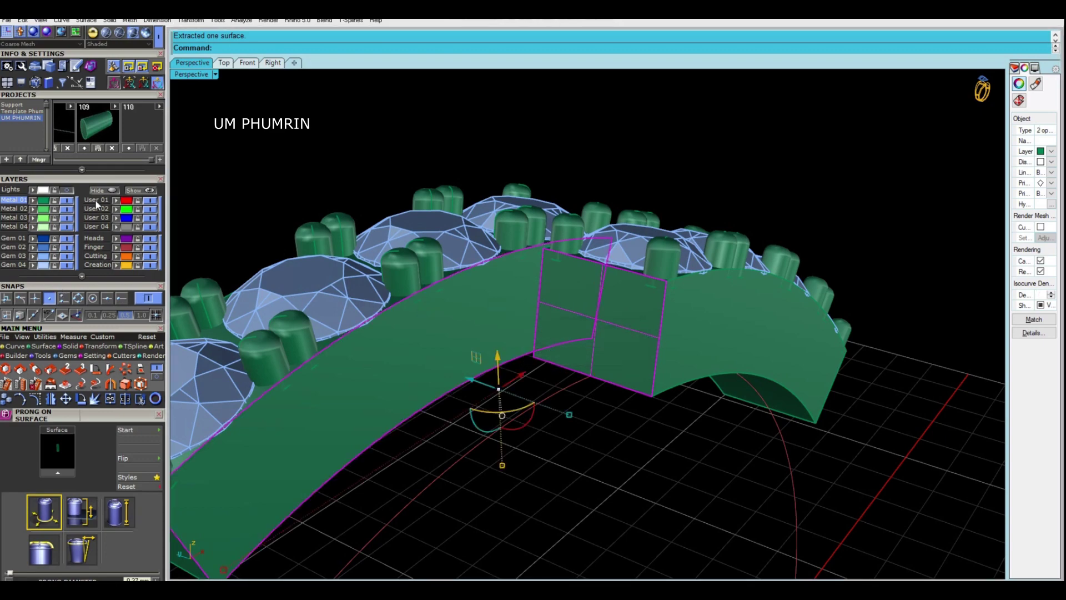
{"action": "left_click", "coordinate": [97, 190]}
Slide the extracted face across the band, cut it at the band, then hide the band.
{"action": "right_click_drag", "start_coordinate": [460, 271], "coordinate": [555, 311]}
{"action": "left_click", "coordinate": [624, 323]}
{"action": "left_click_drag", "start_coordinate": [593, 345], "coordinate": [518, 334]}
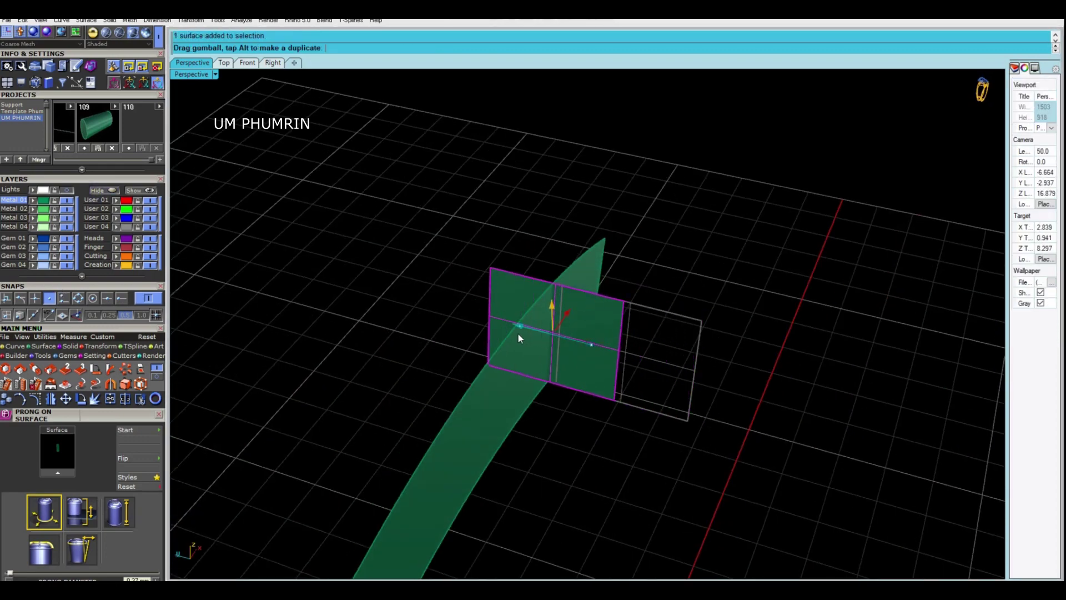
{"action": "right_click_drag", "start_coordinate": [518, 334], "coordinate": [457, 361]}
{"action": "right_click", "coordinate": [560, 409]}
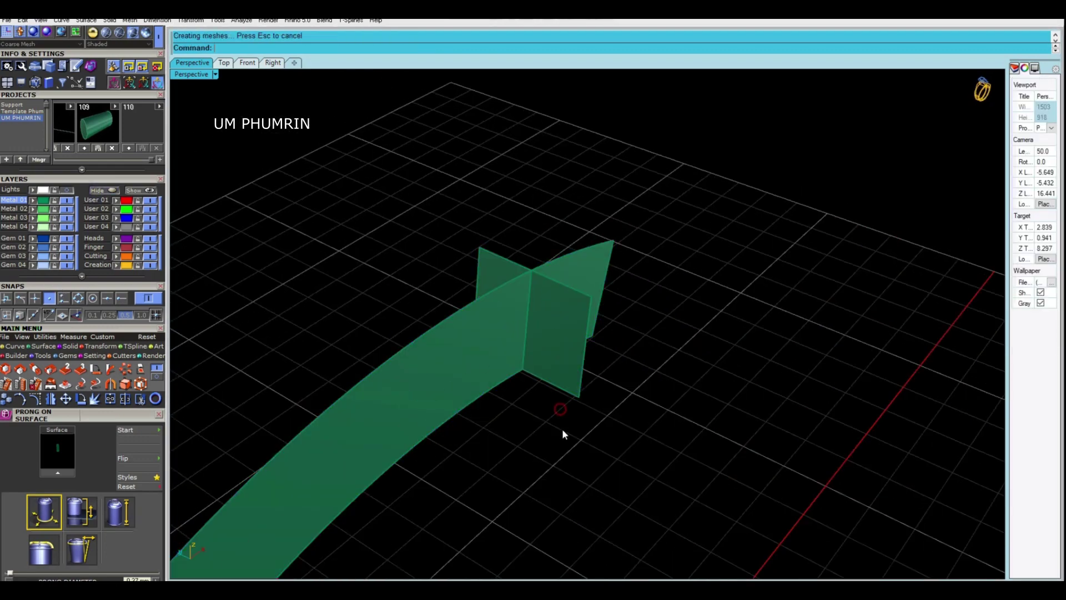
{"action": "left_click", "coordinate": [562, 275]}
{"action": "key", "text": "ctrl+h"}
Show all hidden objects and offset the extracted joint face into a solid plate.
{"action": "left_click", "coordinate": [136, 191]}
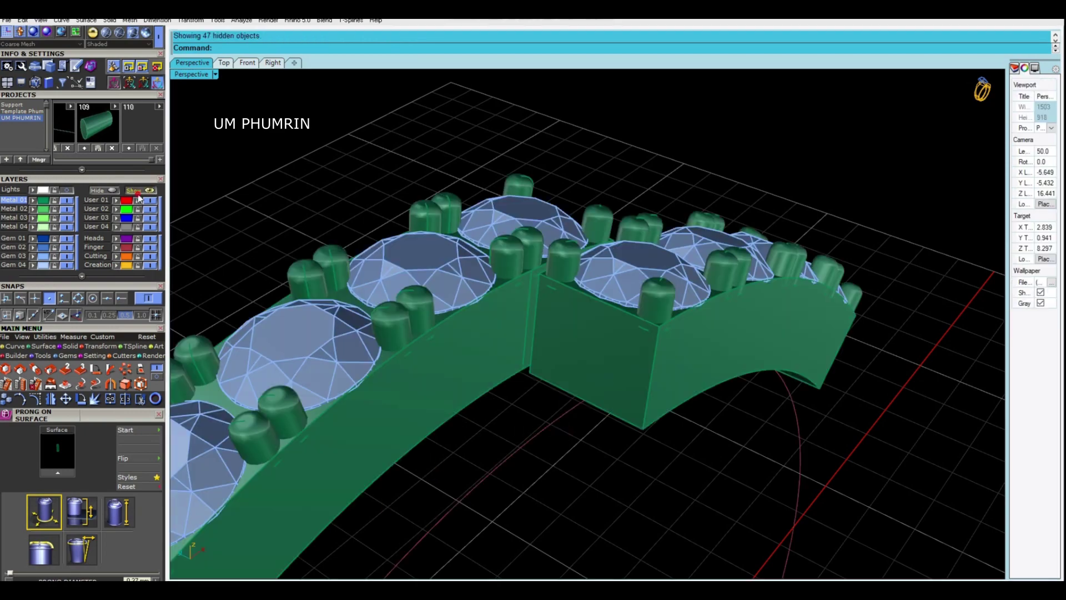
{"action": "right_click_drag", "start_coordinate": [456, 344], "coordinate": [559, 327]}
{"action": "left_click", "coordinate": [558, 329]}
{"action": "left_click", "coordinate": [589, 374]}
{"action": "right_click_drag", "start_coordinate": [589, 374], "coordinate": [610, 335]}
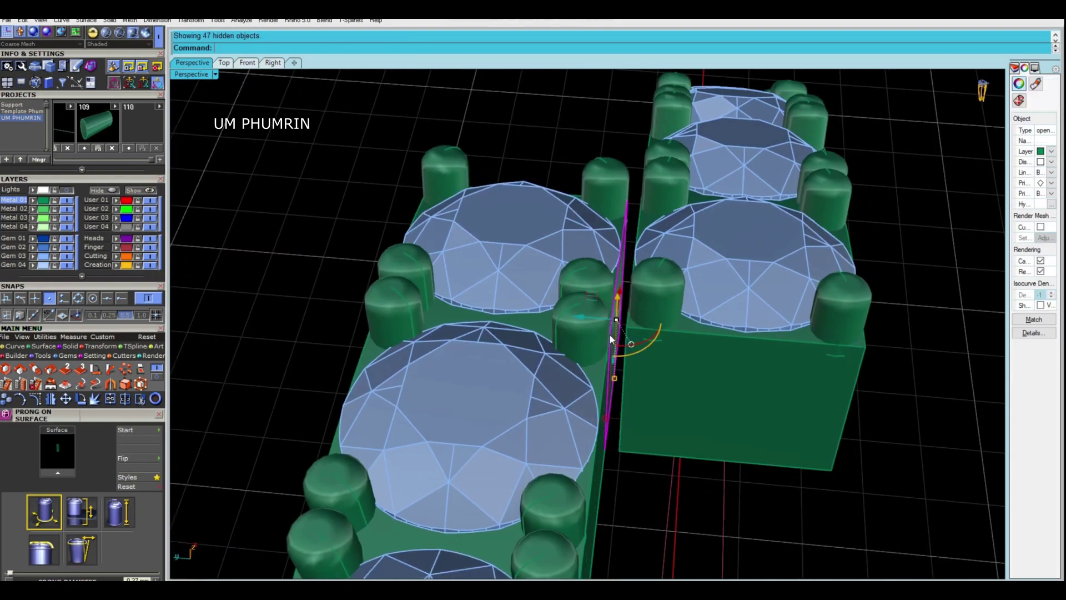
{"action": "type", "text": "O"}
{"action": "key", "text": "Return"}
{"action": "key", "text": "Return"}
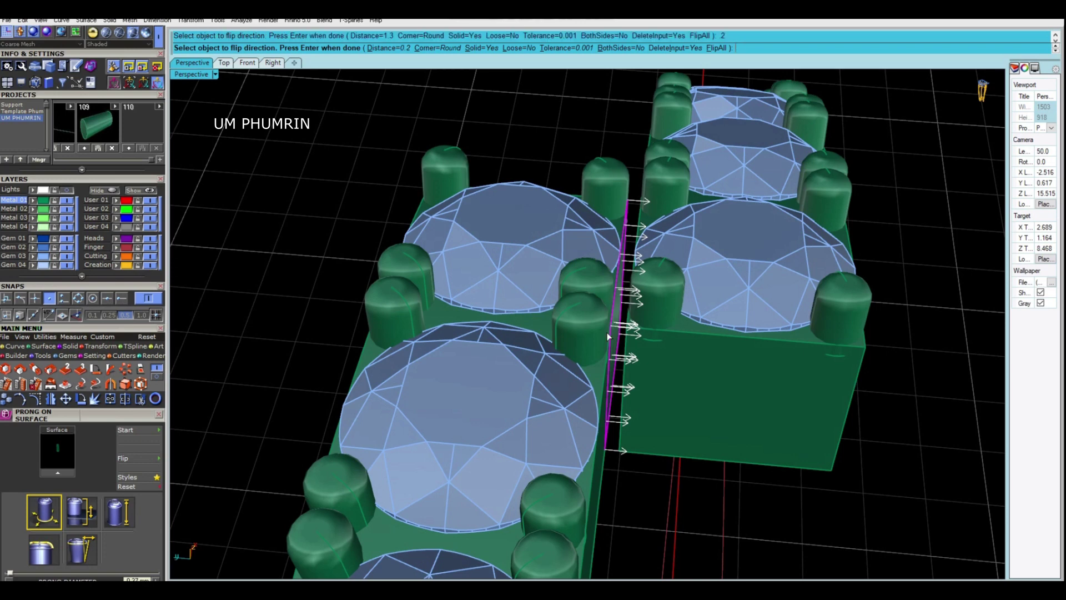
{"action": "scroll", "coordinate": [628, 350], "scroll_direction": "up", "scroll_amount": 2}
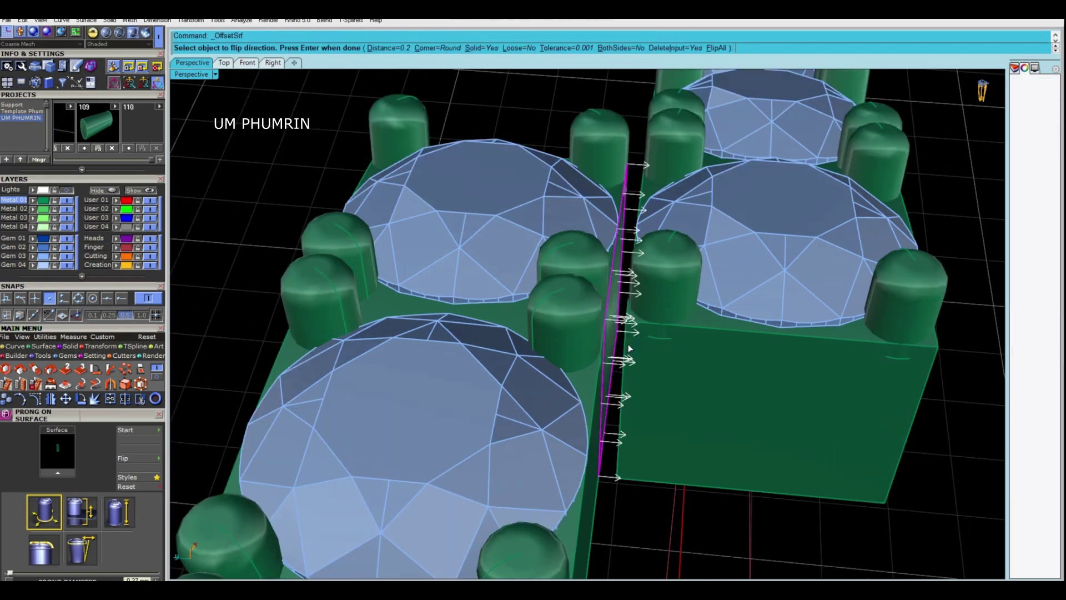
{"action": "type", "text": "2"}
{"action": "key", "text": "Return"}
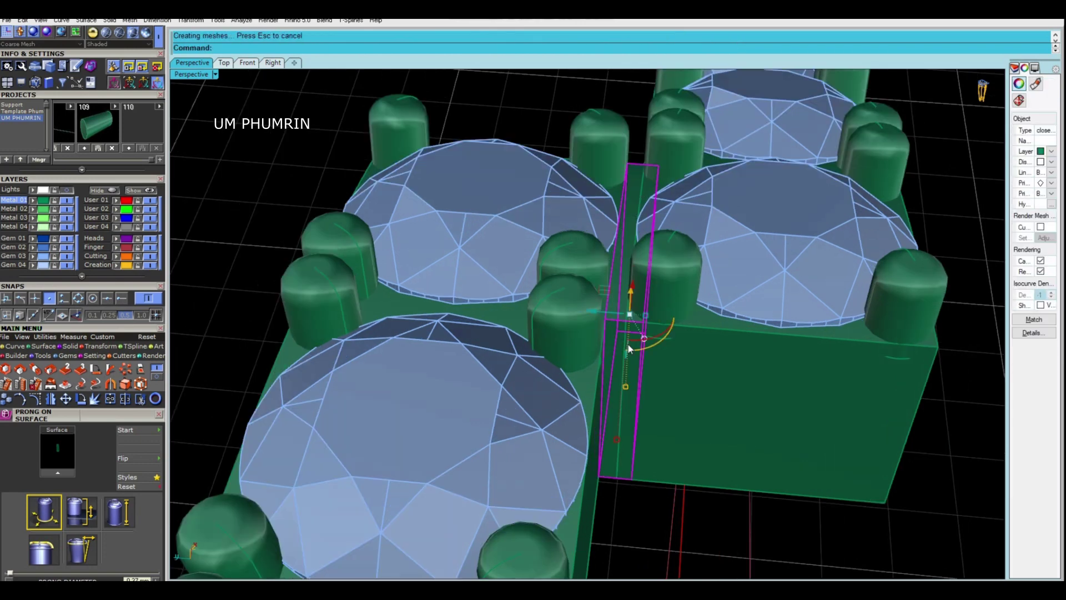
Redo the joint plate offset at 0.11 thickness and view the sections from above.
{"action": "key", "text": "ctrl+z"}
{"action": "key", "text": "Return"}
{"action": "key", "text": "Return"}
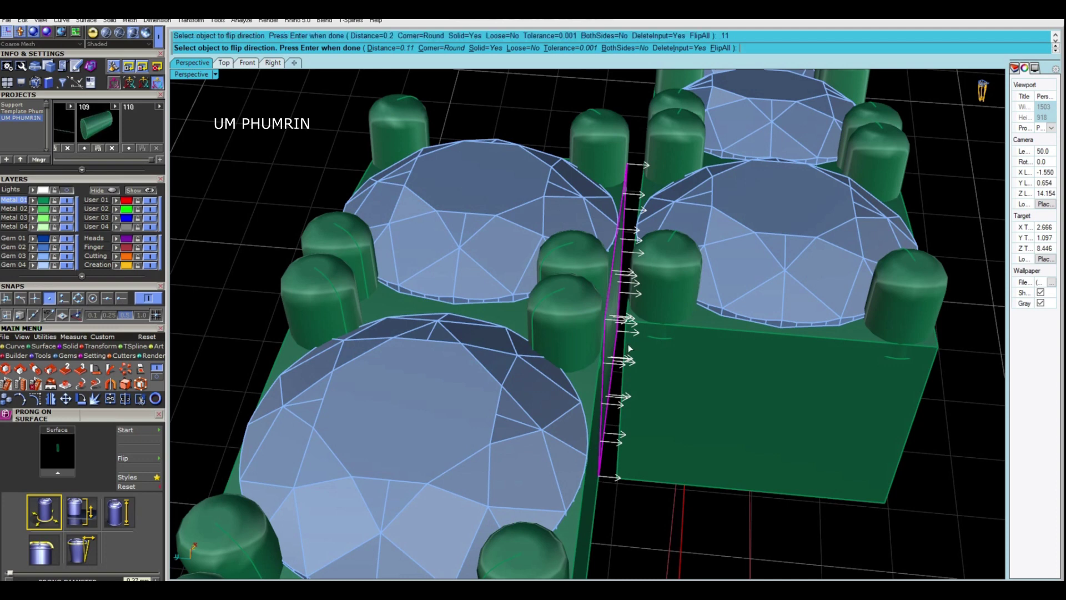
{"action": "key", "text": "ctrl+z"}
{"action": "key", "text": "Return"}
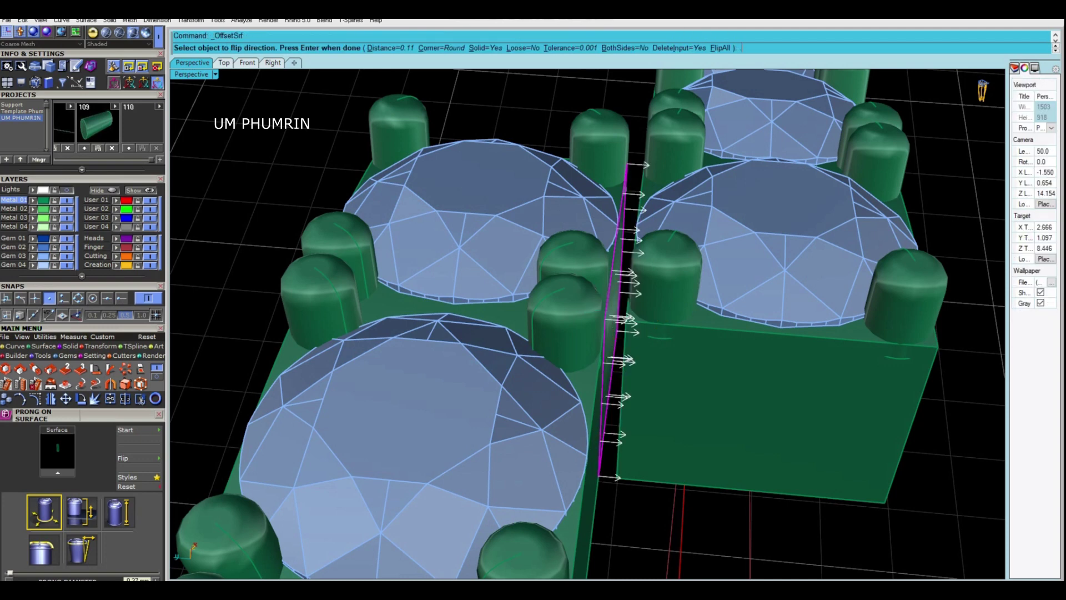
{"action": "type", "text": "13"}
{"action": "key", "text": "Return"}
{"action": "scroll", "coordinate": [621, 368], "scroll_direction": "up", "scroll_amount": 3}
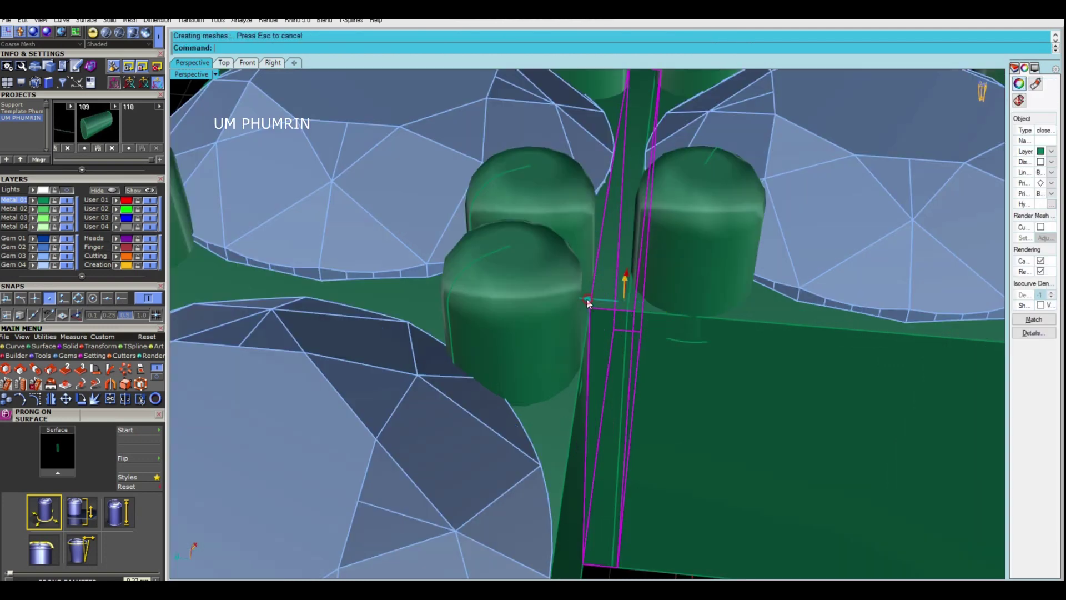
{"action": "scroll", "coordinate": [610, 275], "scroll_direction": "down", "scroll_amount": 5}
{"action": "right_click_drag", "start_coordinate": [610, 275], "coordinate": [577, 333]}
Window-select the left column of gems, prongs and band and mirror it about 0.
{"action": "scroll", "coordinate": [578, 334], "scroll_direction": "down", "scroll_amount": 2}
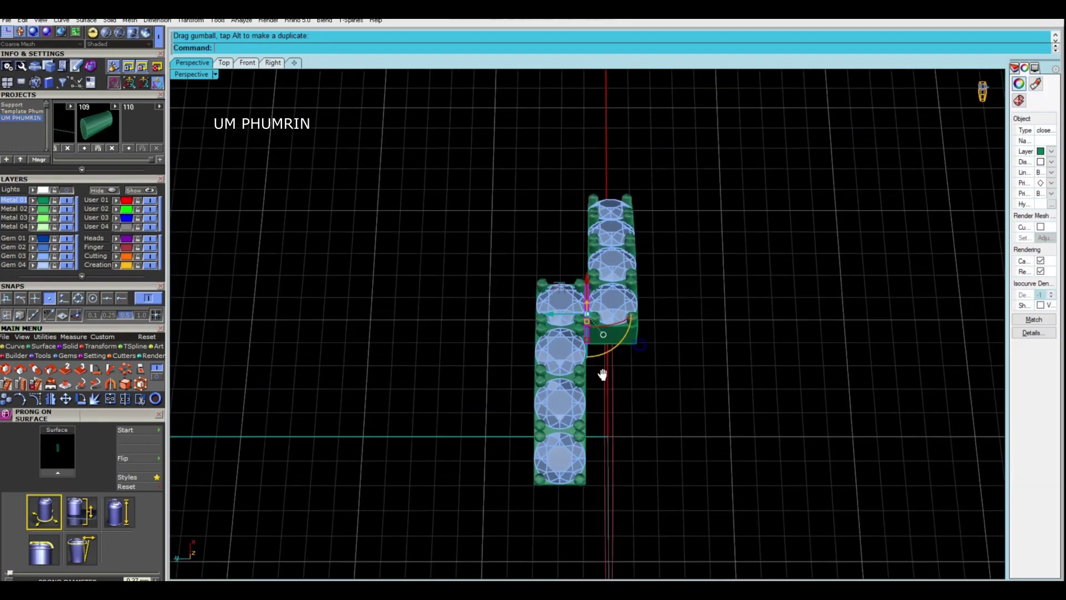
{"action": "scroll", "coordinate": [557, 365], "scroll_direction": "up", "scroll_amount": 2}
{"action": "left_click_drag", "start_coordinate": [477, 208], "coordinate": [599, 567]}
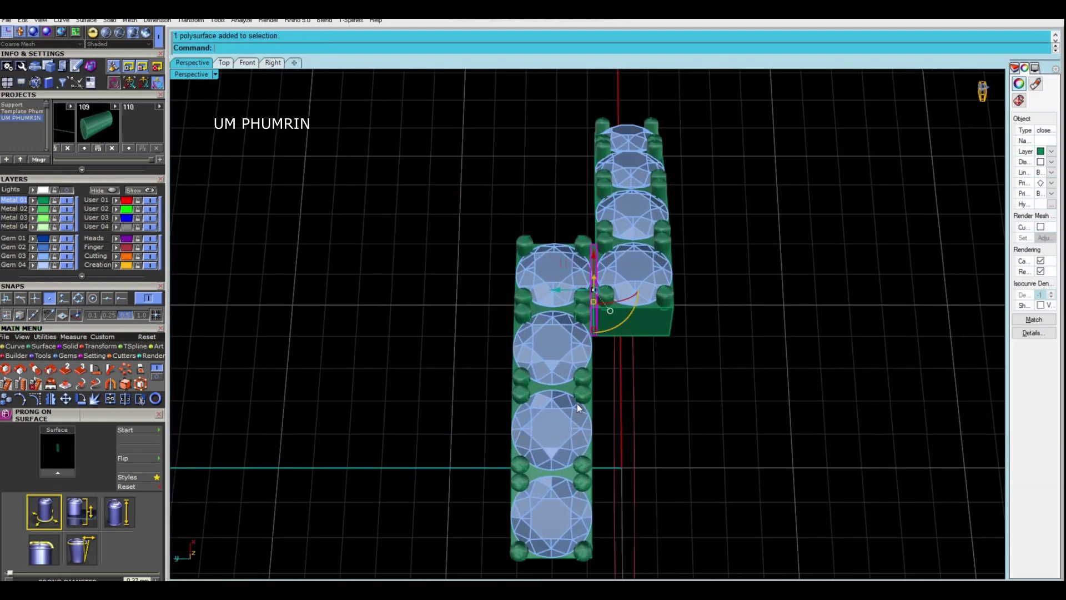
{"action": "scroll", "coordinate": [580, 391], "scroll_direction": "down", "scroll_amount": 3}
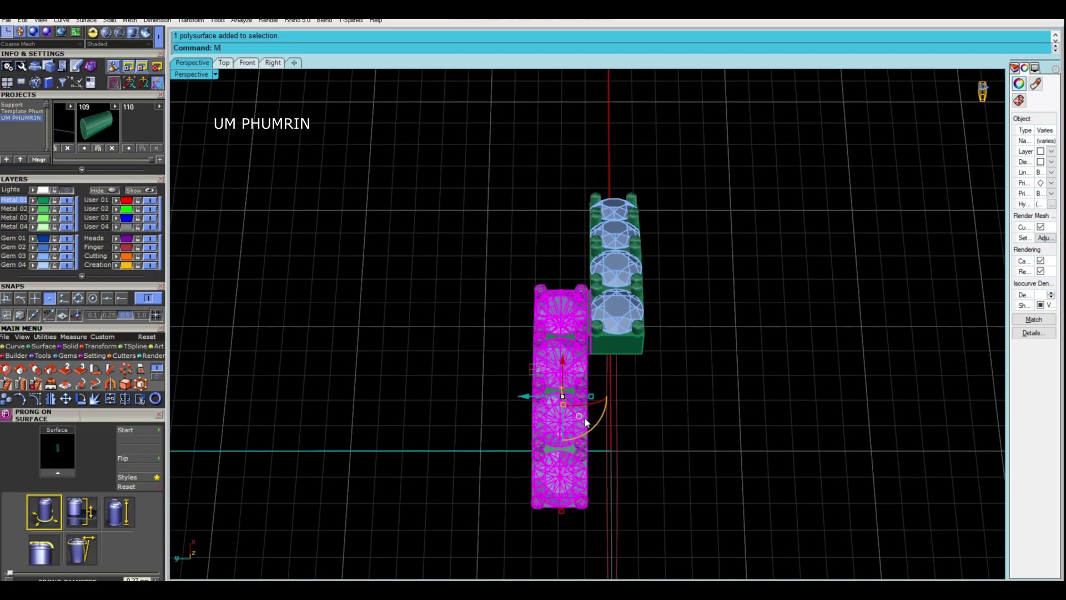
{"action": "type", "text": "mirror"}
{"action": "key", "text": "Return"}
{"action": "type", "text": "0"}
{"action": "key", "text": "Return"}
{"action": "left_click", "coordinate": [613, 487]}
{"action": "right_click_drag", "start_coordinate": [628, 515], "coordinate": [500, 333]}
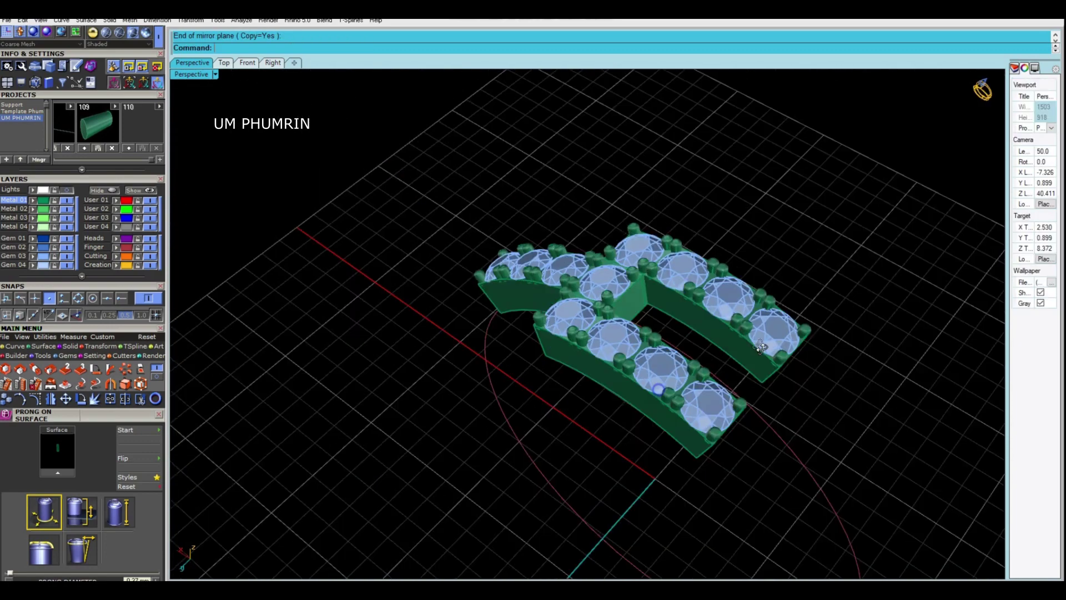
{"action": "scroll", "coordinate": [500, 333], "scroll_direction": "down", "scroll_amount": 2}
Polar-array all pieces in Front view about 0, six copies over 360°.
{"action": "left_click_drag", "start_coordinate": [456, 196], "coordinate": [857, 424]}
{"action": "left_click", "coordinate": [247, 63]}
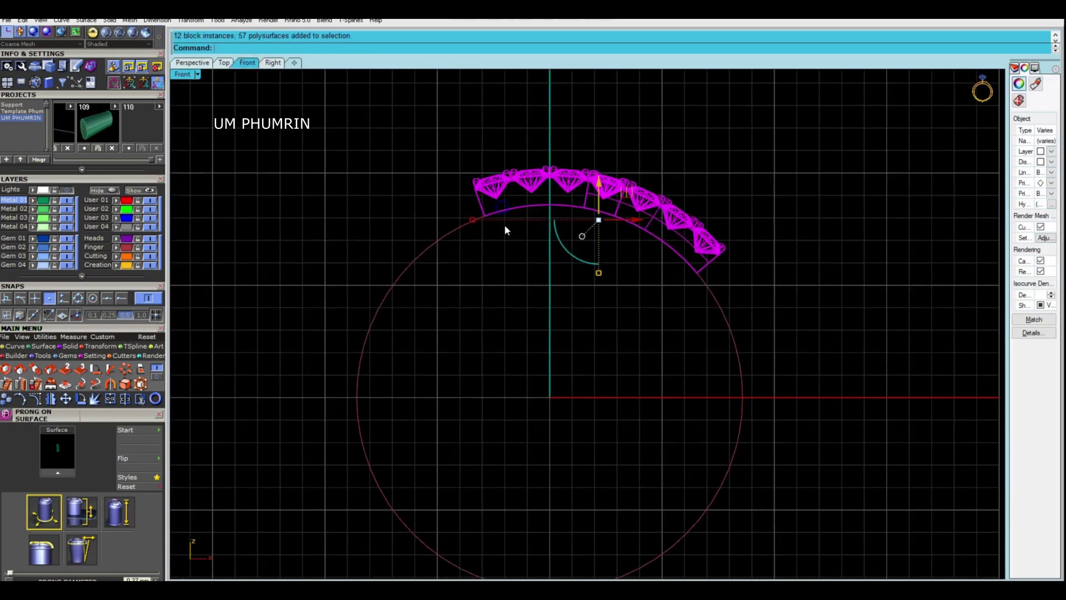
{"action": "type", "text": "arraypolar"}
{"action": "key", "text": "Return"}
{"action": "type", "text": "0"}
{"action": "key", "text": "Return"}
{"action": "key", "text": "Return"}
{"action": "key", "text": "Return"}
{"action": "key", "text": "Return"}
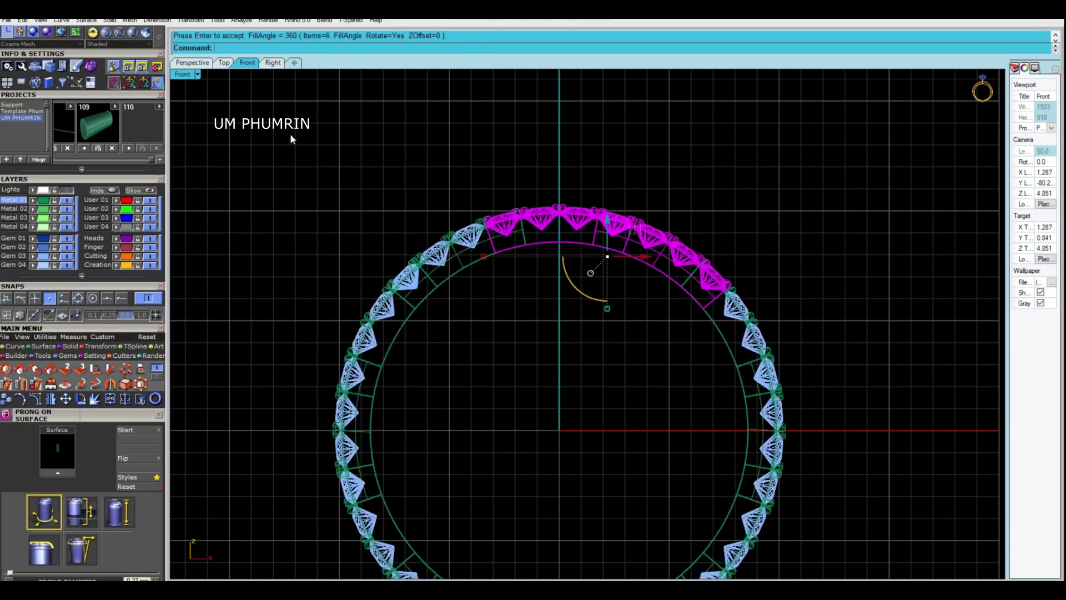
{"action": "key", "text": "Escape"}
{"action": "left_click", "coordinate": [192, 63]}
{"action": "mouse_move", "coordinate": [604, 301]}
{"action": "right_mouse_down"}
{"action": "mouse_move", "coordinate": [598, 339]}
{"action": "mouse_move", "coordinate": [687, 336]}
{"action": "mouse_move", "coordinate": [712, 193]}
{"action": "mouse_move", "coordinate": [542, 155]}
{"action": "mouse_move", "coordinate": [674, 190]}
{"action": "mouse_move", "coordinate": [660, 318]}
{"action": "mouse_move", "coordinate": [639, 251]}
{"action": "right_mouse_up"}
{"action": "scroll", "coordinate": [598, 339], "scroll_direction": "up", "scroll_amount": 3}
{"action": "scroll", "coordinate": [598, 339], "scroll_direction": "up", "scroll_amount": 2}
{"action": "scroll", "coordinate": [687, 336], "scroll_direction": "down", "scroll_amount": 3}
{"action": "mouse_move", "coordinate": [696, 225]}
{"action": "right_mouse_down"}
{"action": "mouse_move", "coordinate": [704, 233]}
{"action": "mouse_move", "coordinate": [730, 202]}
{"action": "right_mouse_up"}
{"action": "scroll", "coordinate": [730, 202], "scroll_direction": "up", "scroll_amount": 2}
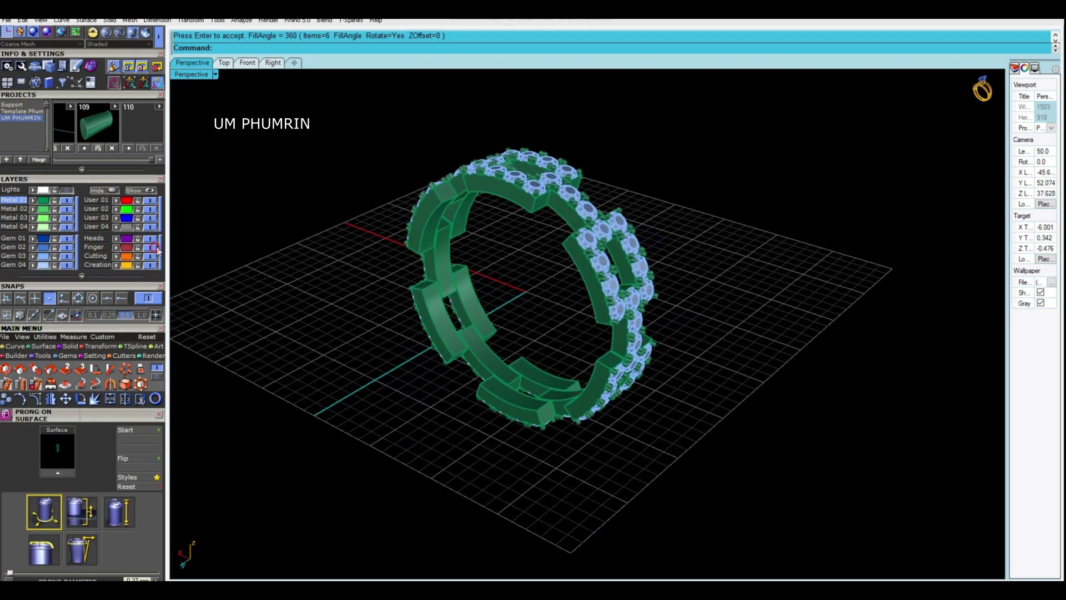
Display the Perspective view in Working Shade, orbit the ring, and save the file.
{"action": "left_click", "coordinate": [216, 75]}
{"action": "left_click", "coordinate": [276, 407]}
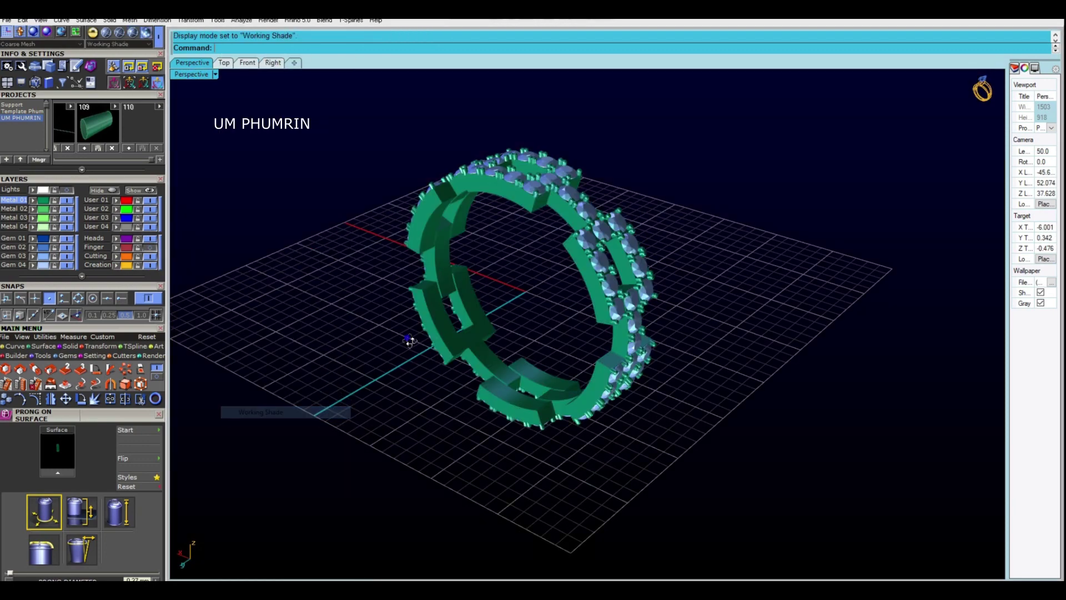
{"action": "mouse_move", "coordinate": [405, 340]}
{"action": "right_mouse_down"}
{"action": "mouse_move", "coordinate": [500, 326]}
{"action": "mouse_move", "coordinate": [542, 348]}
{"action": "mouse_move", "coordinate": [552, 318]}
{"action": "mouse_move", "coordinate": [608, 294]}
{"action": "mouse_move", "coordinate": [611, 361]}
{"action": "mouse_move", "coordinate": [614, 319]}
{"action": "mouse_move", "coordinate": [556, 369]}
{"action": "mouse_move", "coordinate": [562, 337]}
{"action": "mouse_move", "coordinate": [330, 337]}
{"action": "mouse_move", "coordinate": [607, 305]}
{"action": "mouse_move", "coordinate": [610, 317]}
{"action": "right_mouse_up"}
{"action": "key", "text": "ctrl+s"}
{"action": "scroll", "coordinate": [551, 318], "scroll_direction": "up", "scroll_amount": 3}
{"action": "scroll", "coordinate": [555, 322], "scroll_direction": "up", "scroll_amount": 2}
{"action": "scroll", "coordinate": [583, 336], "scroll_direction": "down", "scroll_amount": 5}
Hide the grid, frame the whole ring with ZS, and restore the four-view layout.
{"action": "left_click", "coordinate": [34, 64]}
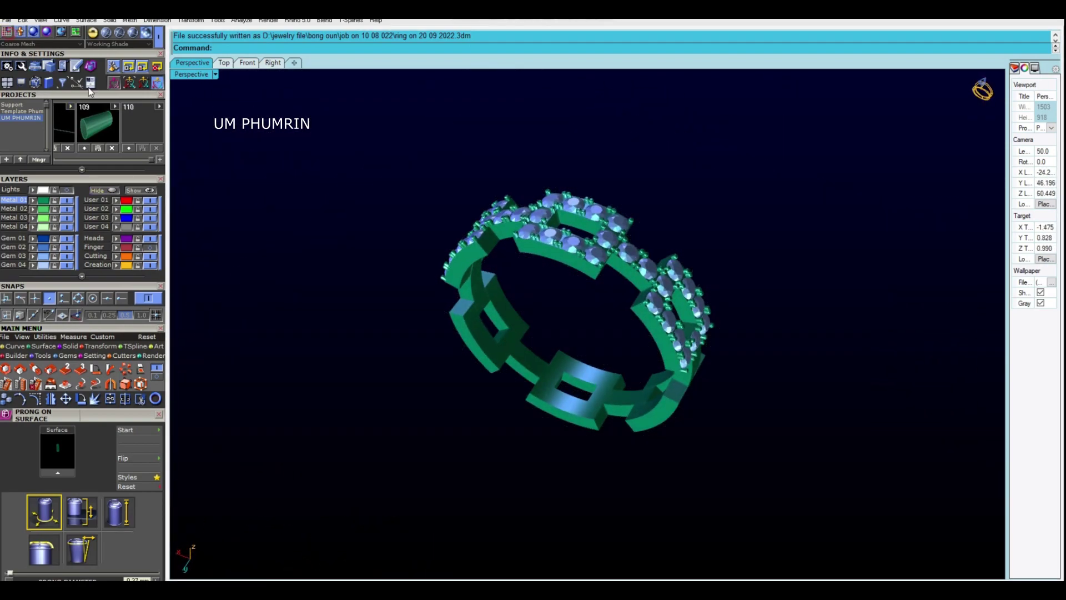
{"action": "right_click_drag", "start_coordinate": [428, 290], "coordinate": [425, 267]}
{"action": "key", "text": "ctrl+a"}
{"action": "type", "text": "ZS"}
{"action": "key", "text": "Return"}
{"action": "key", "text": "Escape"}
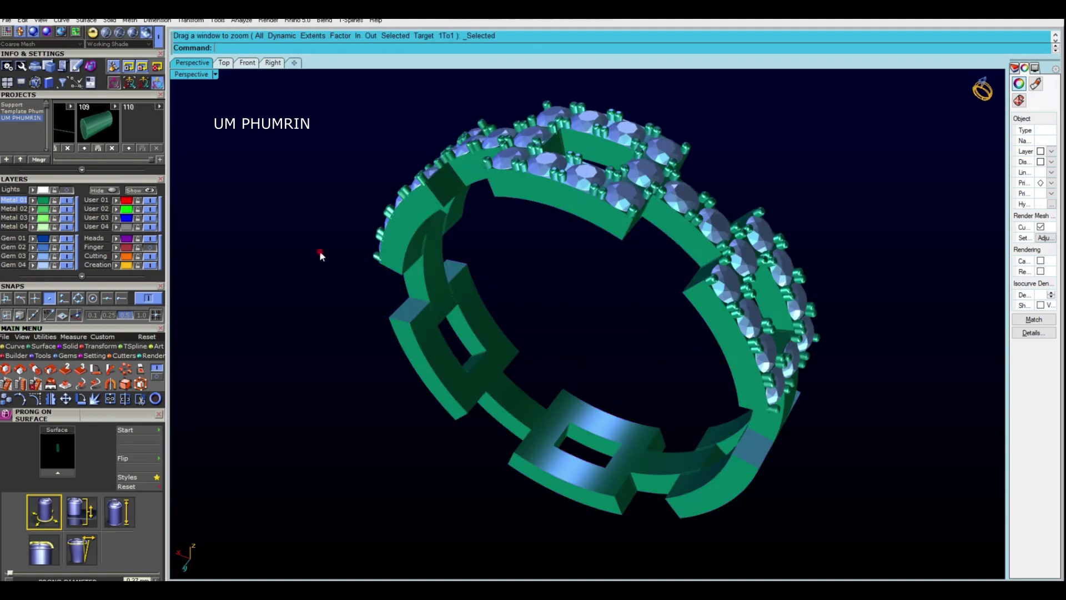
{"action": "mouse_move", "coordinate": [319, 251]}
{"action": "right_mouse_down"}
{"action": "mouse_move", "coordinate": [467, 288]}
{"action": "mouse_move", "coordinate": [498, 364]}
{"action": "mouse_move", "coordinate": [343, 379]}
{"action": "mouse_move", "coordinate": [243, 250]}
{"action": "mouse_move", "coordinate": [571, 239]}
{"action": "mouse_move", "coordinate": [552, 335]}
{"action": "right_mouse_up"}
{"action": "scroll", "coordinate": [769, 151], "scroll_direction": "down", "scroll_amount": 3}
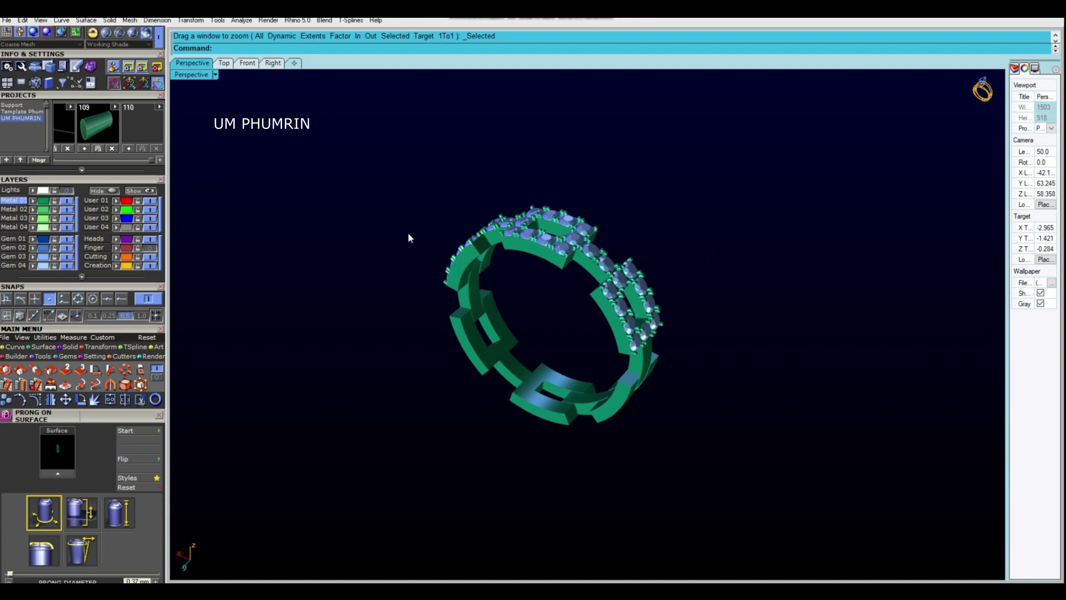
{"action": "double_click", "coordinate": [203, 77]}
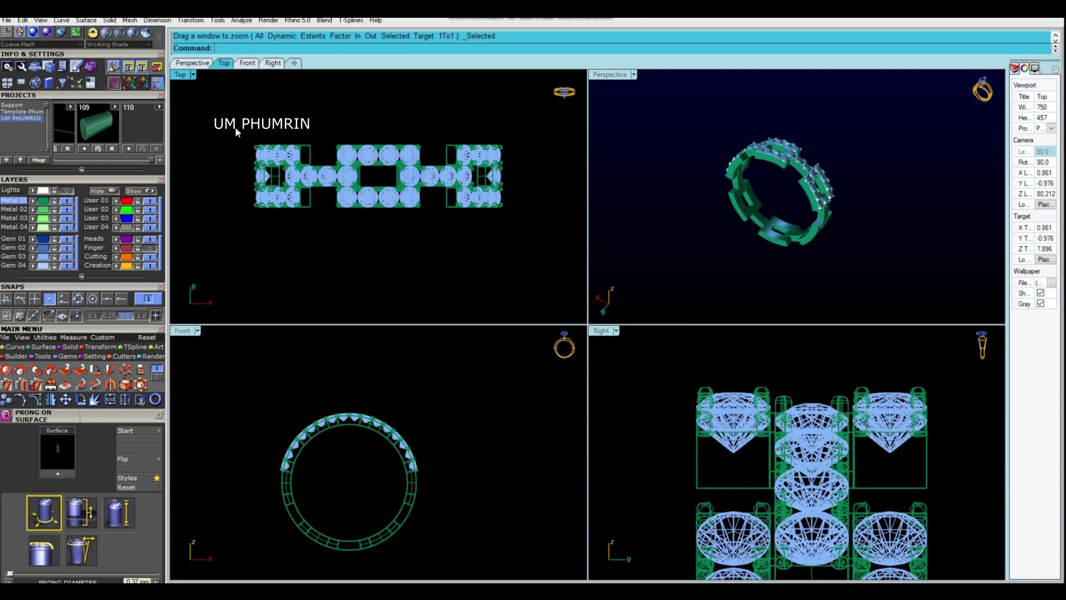
Shade the top view in Plastic mode and adjust the zoom across the viewports.
{"action": "left_click", "coordinate": [182, 78]}
{"action": "left_click", "coordinate": [226, 315]}
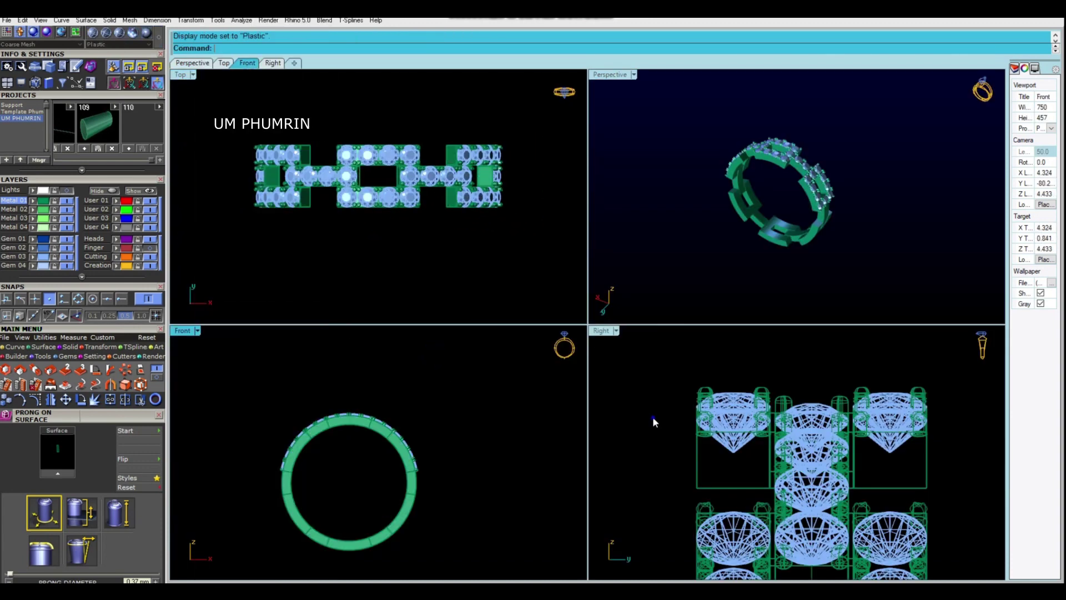
{"action": "scroll", "coordinate": [684, 424], "scroll_direction": "down", "scroll_amount": 2}
{"action": "scroll", "coordinate": [683, 424], "scroll_direction": "down", "scroll_amount": 2}
{"action": "scroll", "coordinate": [683, 424], "scroll_direction": "down", "scroll_amount": 2}
{"action": "scroll", "coordinate": [683, 424], "scroll_direction": "down", "scroll_amount": 1}
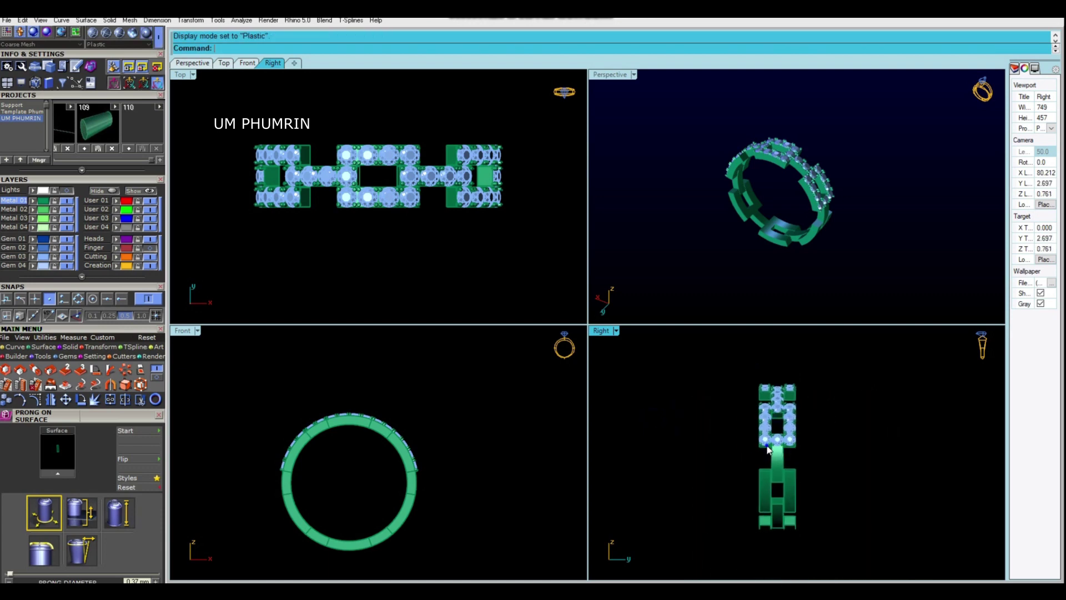
{"action": "left_click", "coordinate": [732, 248]}
{"action": "scroll", "coordinate": [732, 248], "scroll_direction": "up", "scroll_amount": 1}
{"action": "scroll", "coordinate": [732, 238], "scroll_direction": "up", "scroll_amount": 2}
{"action": "scroll", "coordinate": [729, 233], "scroll_direction": "up", "scroll_amount": 1}
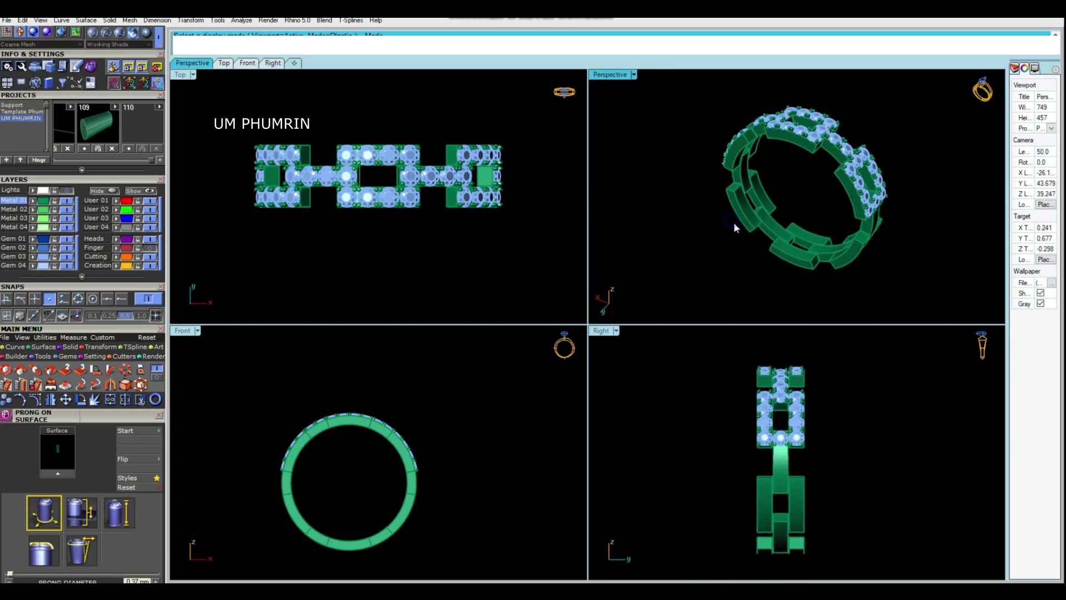
{"action": "scroll", "coordinate": [734, 222], "scroll_direction": "up", "scroll_amount": 1}
Adjust the zoom on the ring in the top, front and perspective views.
{"action": "left_click", "coordinate": [490, 228]}
{"action": "scroll", "coordinate": [490, 228], "scroll_direction": "up", "scroll_amount": 1}
{"action": "scroll", "coordinate": [498, 227], "scroll_direction": "up", "scroll_amount": 1}
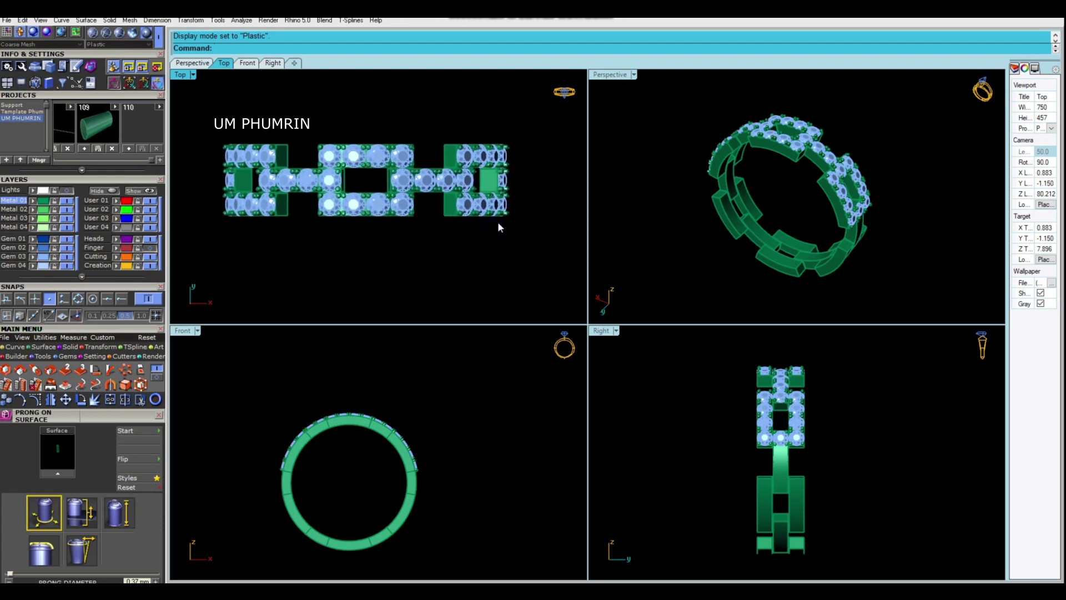
{"action": "left_click", "coordinate": [450, 398]}
{"action": "scroll", "coordinate": [450, 411], "scroll_direction": "up", "scroll_amount": 1}
{"action": "scroll", "coordinate": [444, 412], "scroll_direction": "up", "scroll_amount": 1}
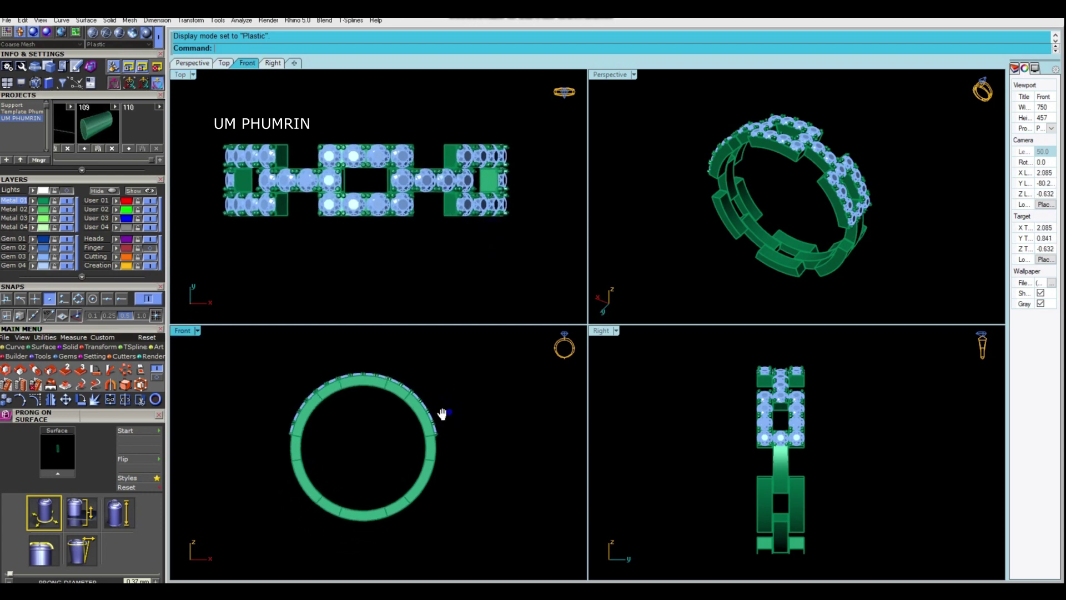
{"action": "scroll", "coordinate": [445, 412], "scroll_direction": "up", "scroll_amount": 1}
{"action": "scroll", "coordinate": [728, 448], "scroll_direction": "down", "scroll_amount": 1}
{"action": "scroll", "coordinate": [457, 448], "scroll_direction": "up", "scroll_amount": 1}
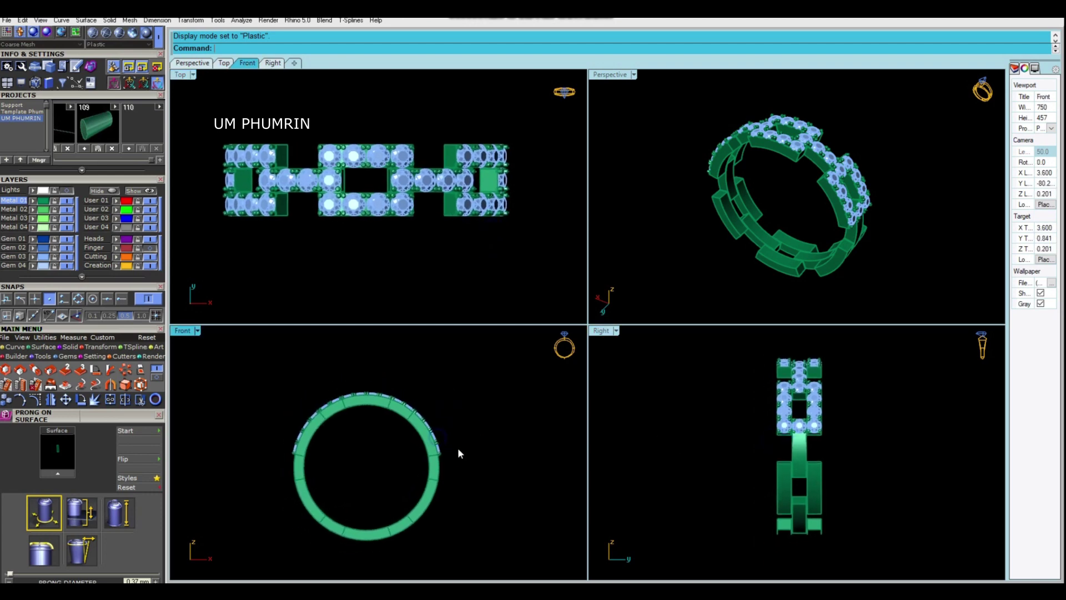
{"action": "scroll", "coordinate": [482, 423], "scroll_direction": "up", "scroll_amount": 1}
{"action": "left_click", "coordinate": [744, 239]}
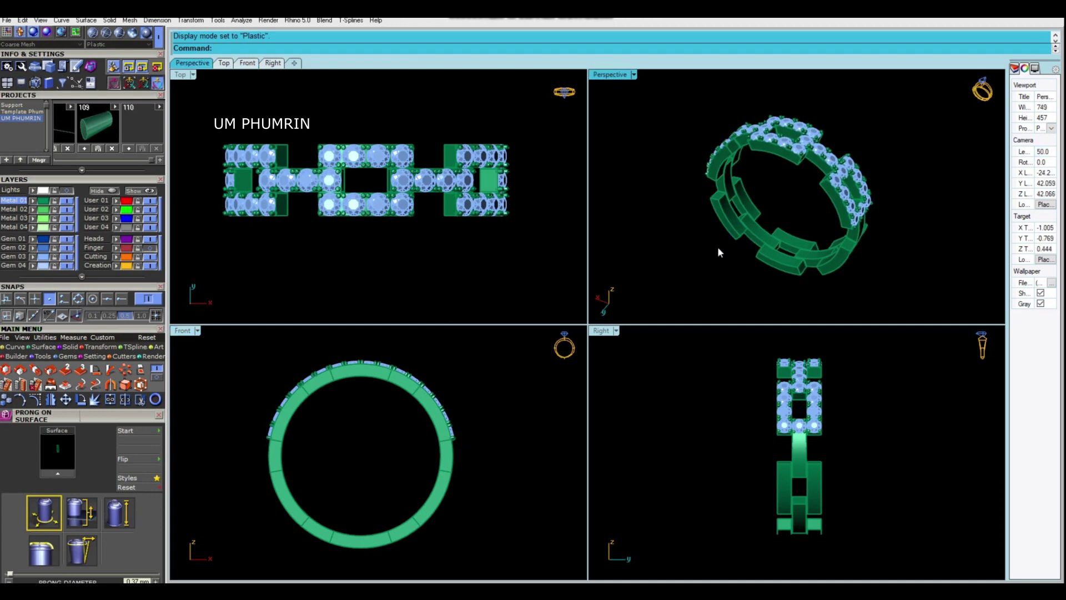
Float the Gem Reporter showing 34 round 1.60 mm diamonds, highlight them, and screenshot the four views.
{"action": "left_click", "coordinate": [67, 356]}
{"action": "left_click", "coordinate": [111, 384]}
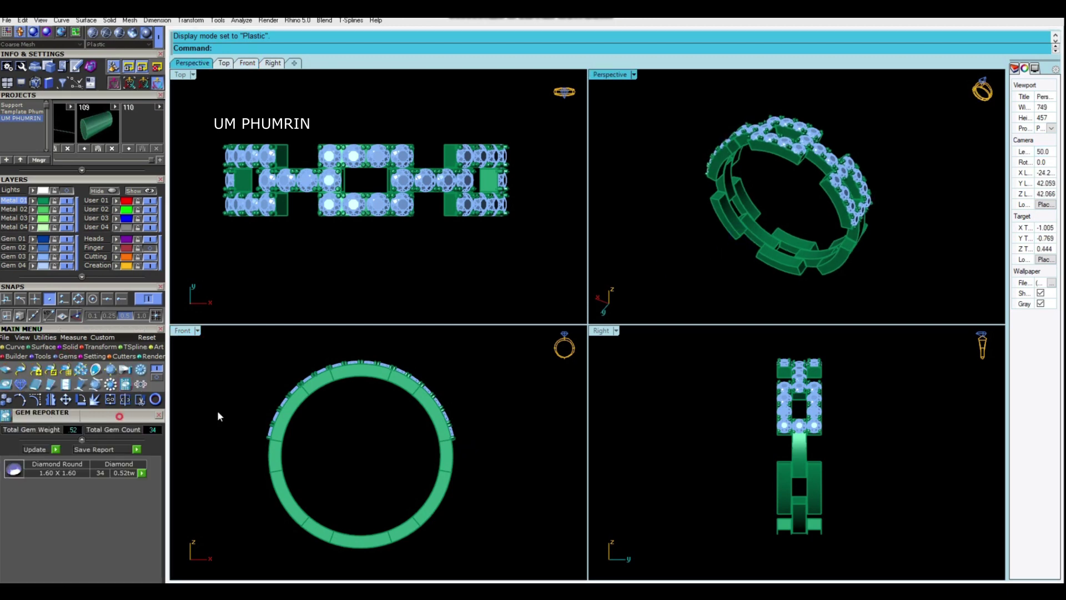
{"action": "left_click_drag", "start_coordinate": [33, 415], "coordinate": [626, 303]}
{"action": "left_click", "coordinate": [647, 360]}
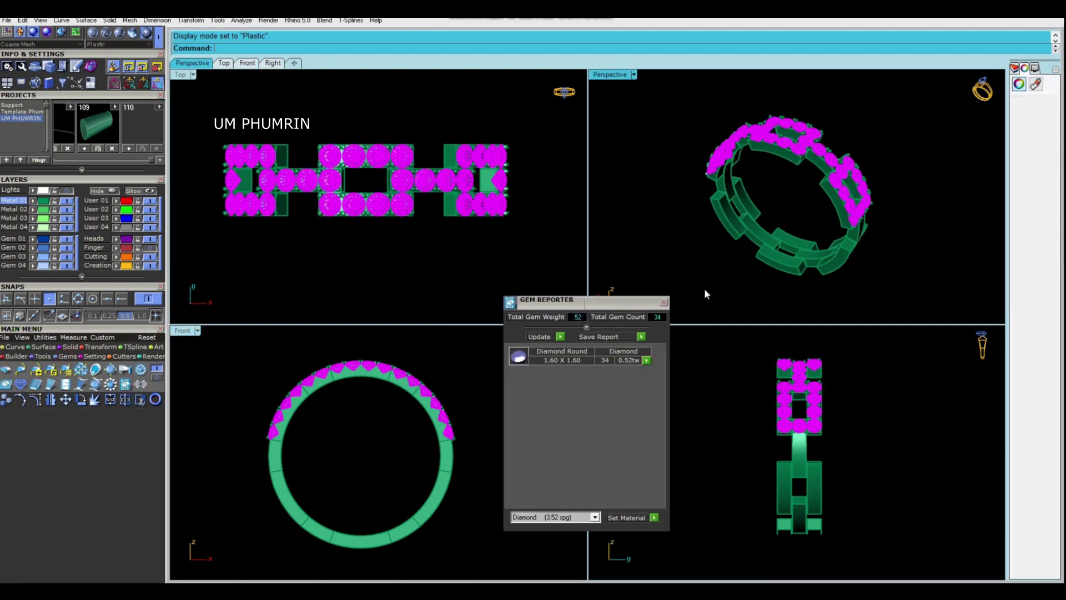
{"action": "left_click", "coordinate": [547, 266]}
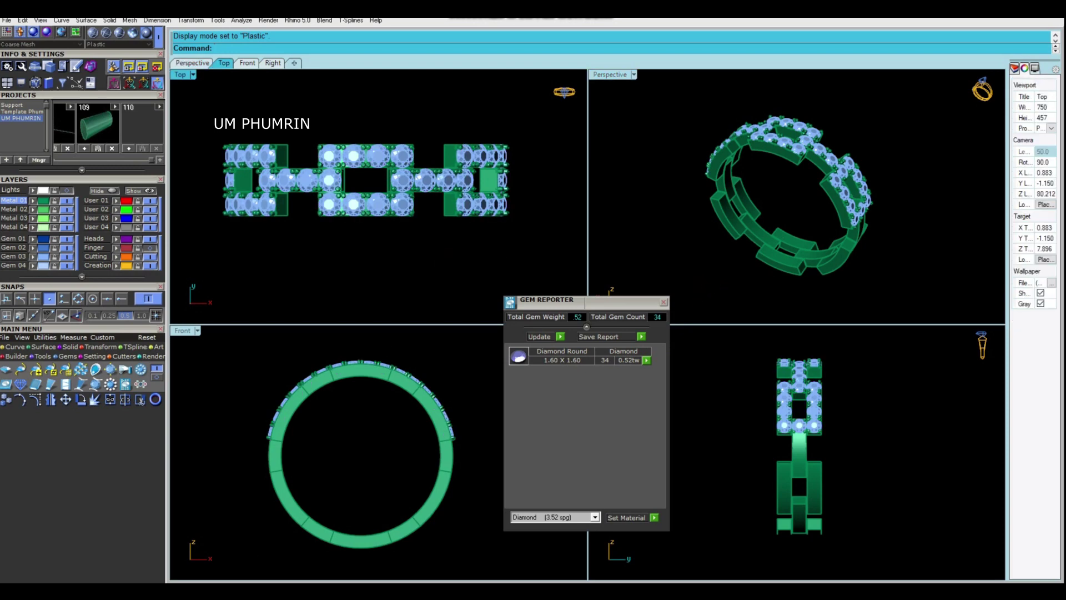
{"action": "left_click", "coordinate": [23, 430]}
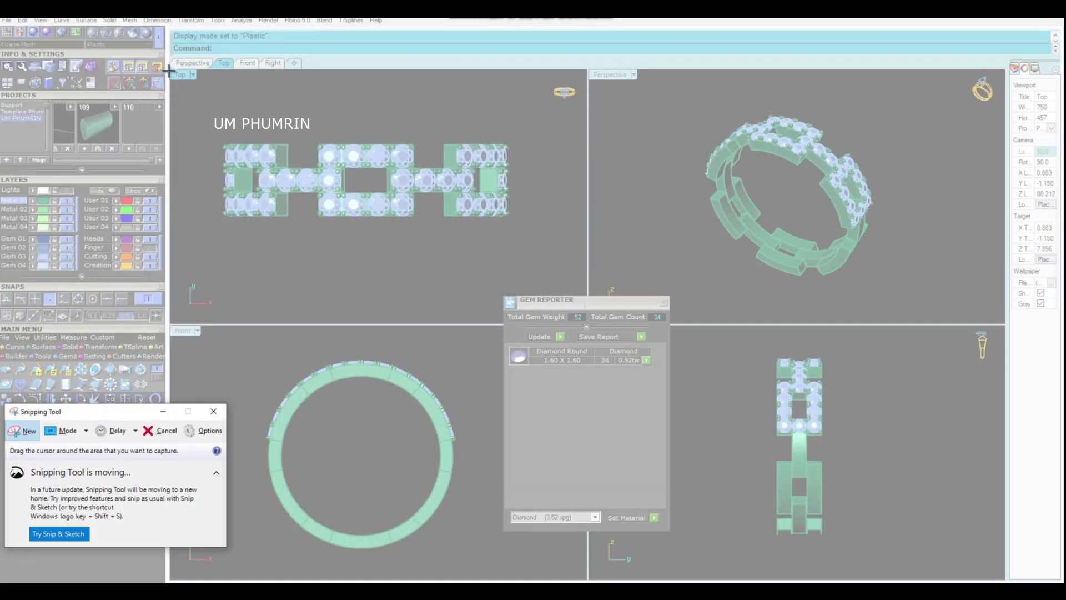
{"action": "left_click_drag", "start_coordinate": [169, 70], "coordinate": [1006, 579]}
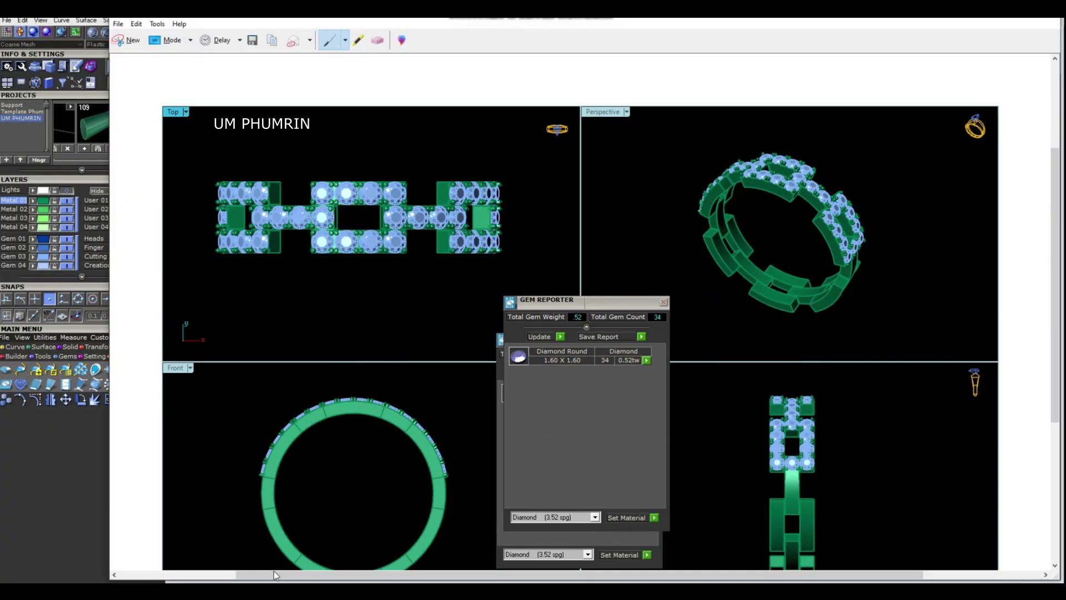
Paste the four-view ring screenshot into a contact's Telegram chat, send it as a photo, and return.
{"action": "key", "text": "alt+Tab"}
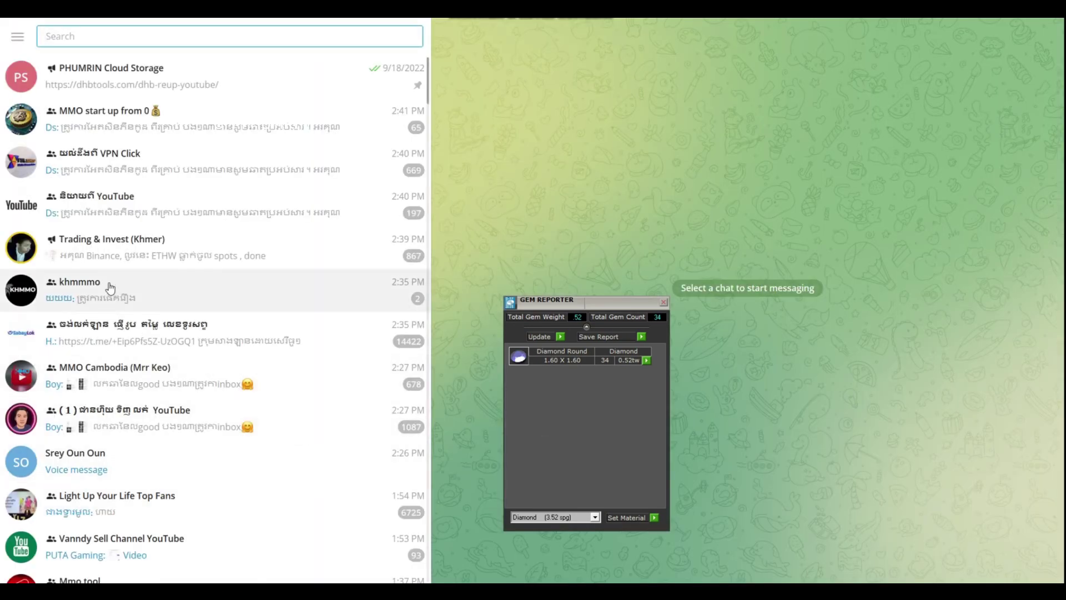
{"action": "scroll", "coordinate": [156, 286], "scroll_direction": "down", "scroll_amount": 3}
{"action": "scroll", "coordinate": [156, 286], "scroll_direction": "down", "scroll_amount": 2}
{"action": "left_click", "coordinate": [143, 257]}
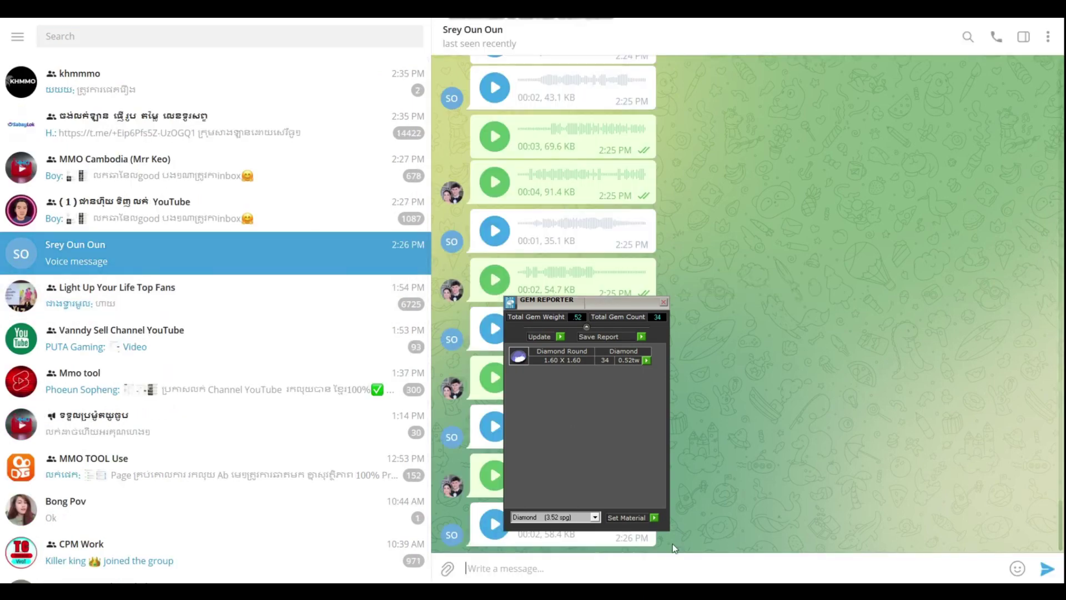
{"action": "right_click", "coordinate": [646, 567]}
{"action": "left_click", "coordinate": [689, 475]}
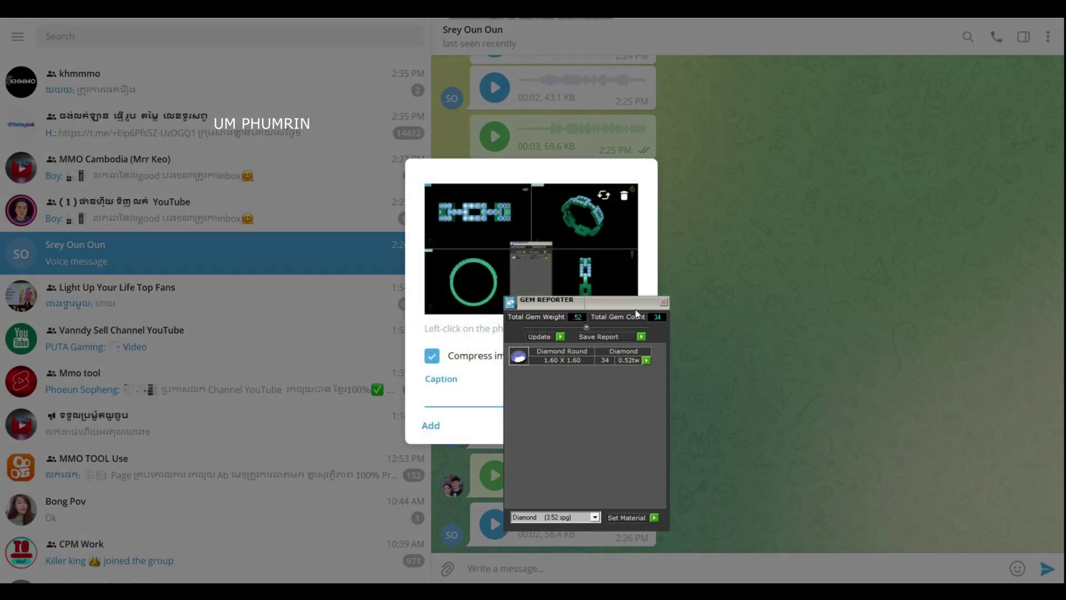
{"action": "left_click", "coordinate": [626, 425]}
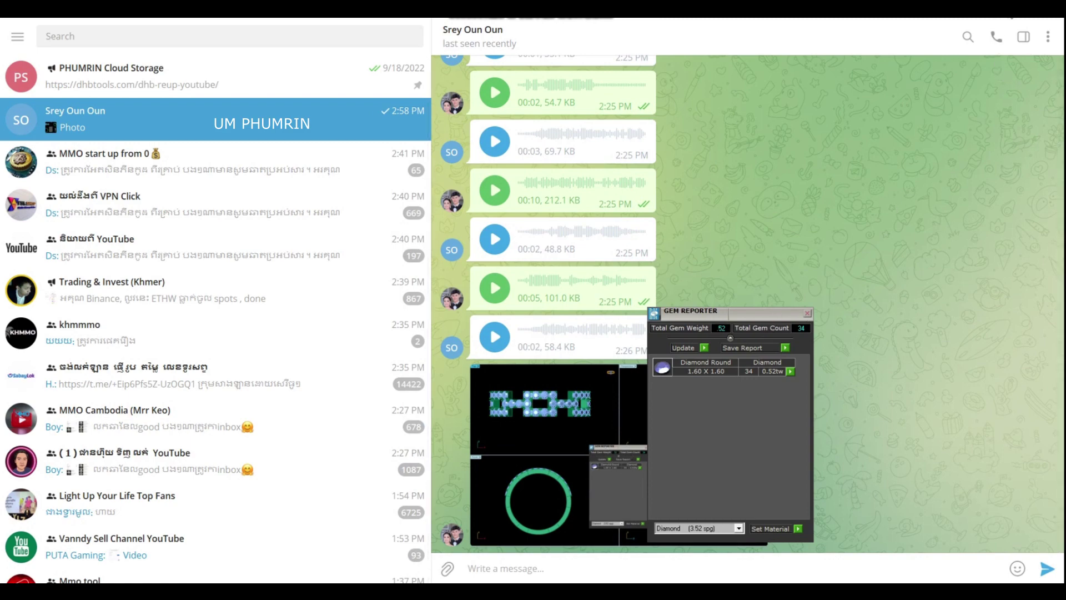
{"action": "key", "text": "alt+Tab"}
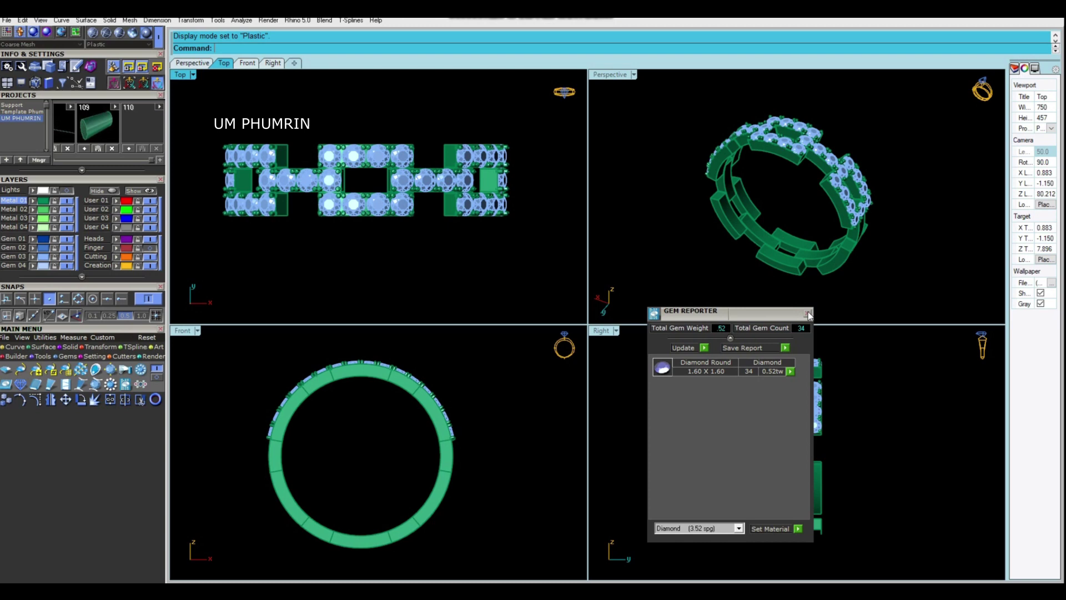
Close the Gem Reporter, maximize the Perspective view, and save ring on 20 09 2022.3dm.
{"action": "left_click", "coordinate": [809, 315]}
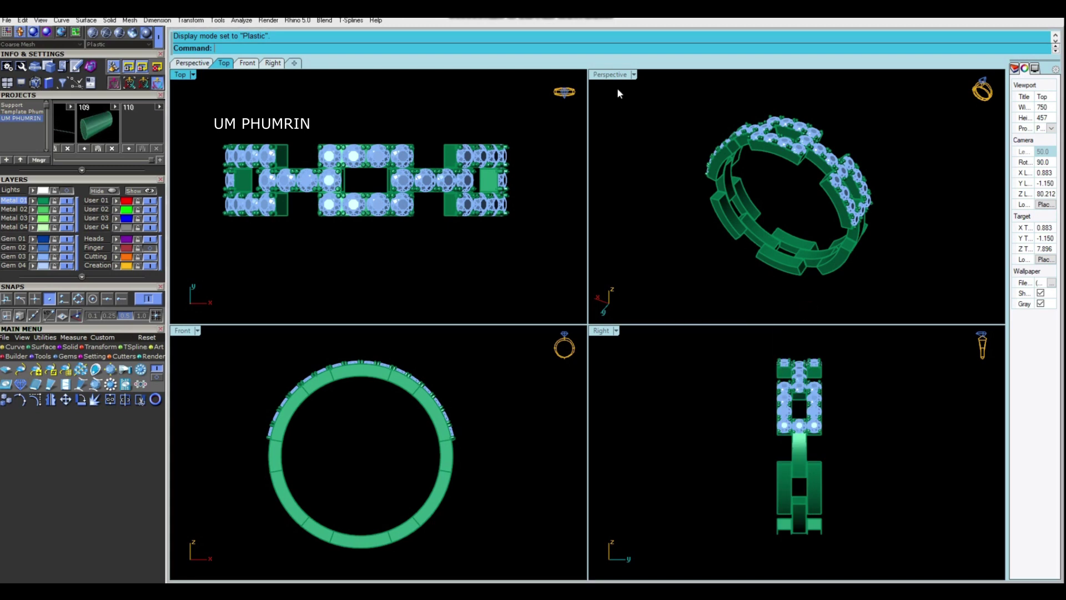
{"action": "double_click", "coordinate": [614, 75]}
{"action": "scroll", "coordinate": [562, 253], "scroll_direction": "down", "scroll_amount": 3}
{"action": "key", "text": "ctrl+s"}
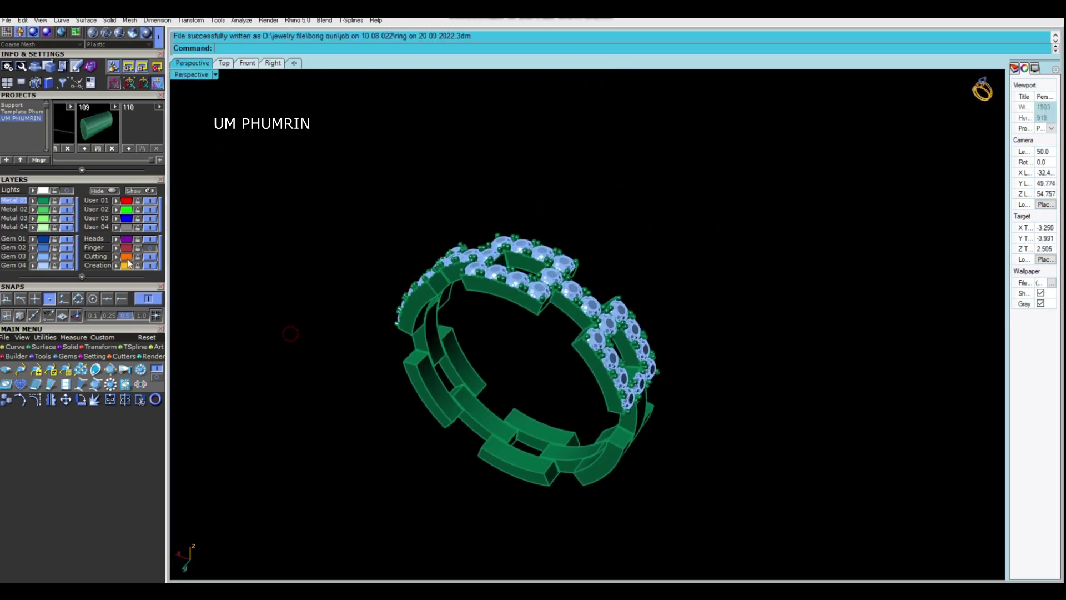
{"action": "scroll", "coordinate": [433, 387], "scroll_direction": "up", "scroll_amount": 10}
{"action": "scroll", "coordinate": [406, 284], "scroll_direction": "down", "scroll_amount": 2}
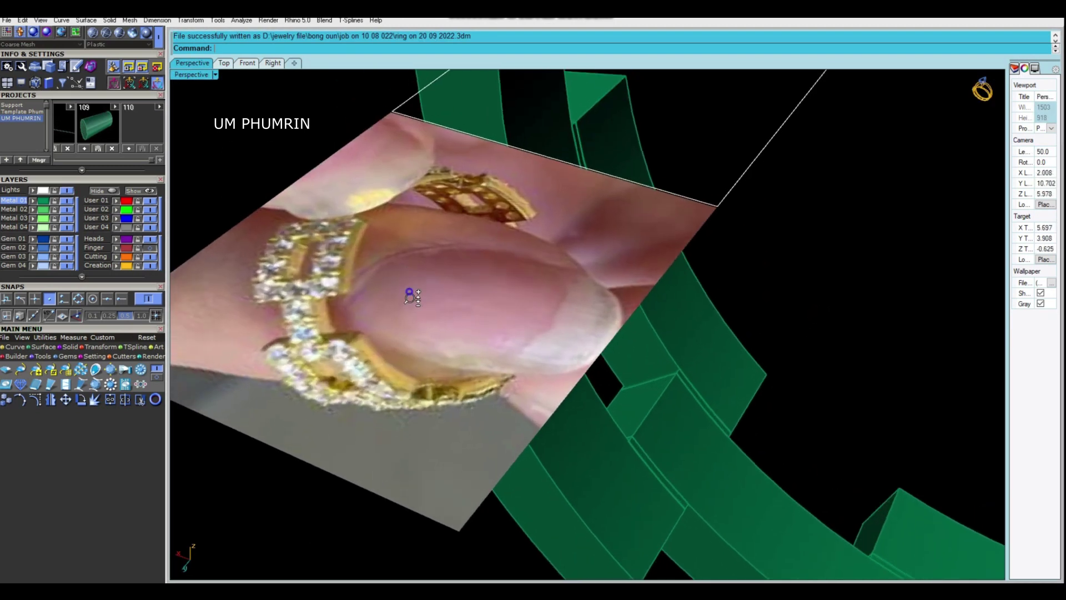
Orbit to look down on the ring, then switch to and pan the Front view.
{"action": "mouse_move", "coordinate": [405, 283]}
{"action": "right_mouse_down"}
{"action": "mouse_move", "coordinate": [497, 346]}
{"action": "mouse_move", "coordinate": [590, 253]}
{"action": "mouse_move", "coordinate": [558, 324]}
{"action": "mouse_move", "coordinate": [738, 298]}
{"action": "mouse_move", "coordinate": [448, 303]}
{"action": "mouse_move", "coordinate": [735, 291]}
{"action": "mouse_move", "coordinate": [705, 364]}
{"action": "mouse_move", "coordinate": [762, 343]}
{"action": "right_mouse_up"}
{"action": "scroll", "coordinate": [498, 346], "scroll_direction": "down", "scroll_amount": 3}
{"action": "scroll", "coordinate": [497, 345], "scroll_direction": "down", "scroll_amount": 3}
{"action": "left_click", "coordinate": [247, 62]}
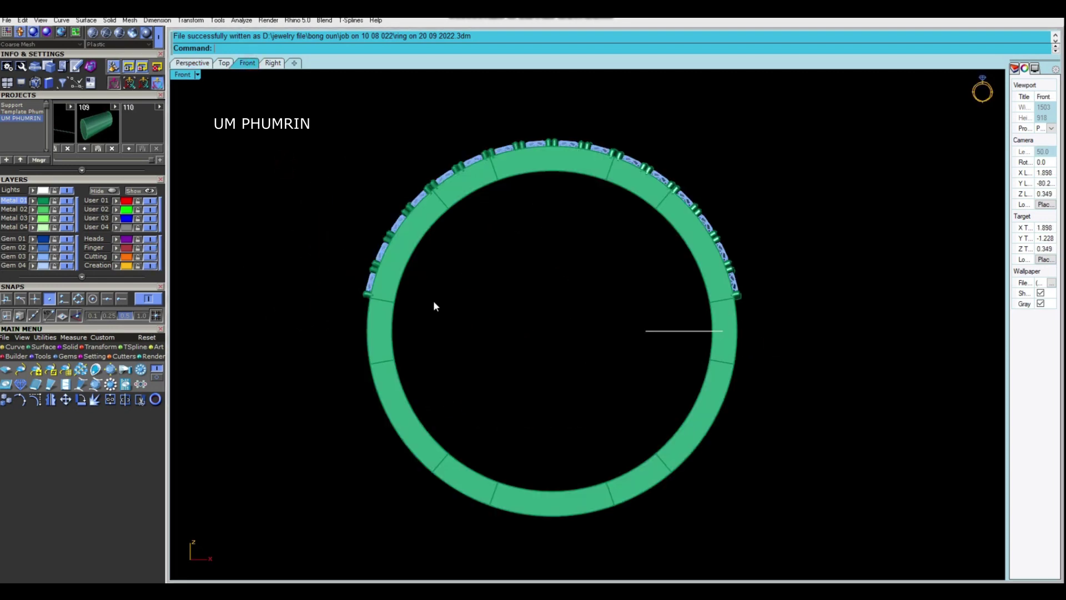
{"action": "right_click_drag", "start_coordinate": [471, 254], "coordinate": [448, 266]}
Select the reference ring photo plane in the Perspective view and delete it.
{"action": "left_click", "coordinate": [191, 66]}
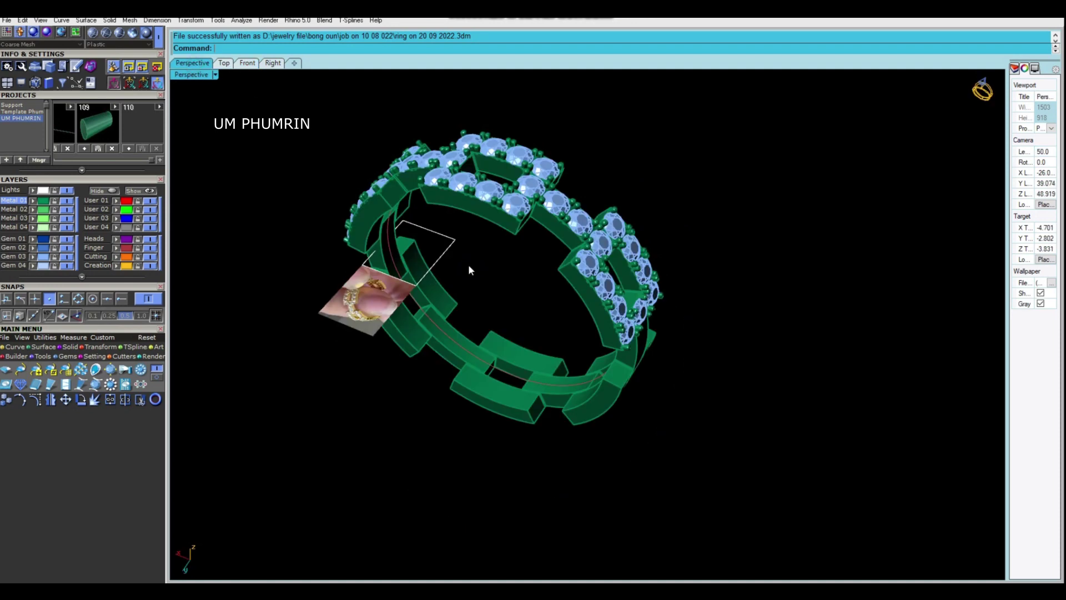
{"action": "left_click", "coordinate": [462, 328]}
{"action": "left_click", "coordinate": [517, 358]}
{"action": "mouse_move", "coordinate": [491, 304]}
{"action": "right_mouse_down"}
{"action": "mouse_move", "coordinate": [521, 248]}
{"action": "mouse_move", "coordinate": [516, 297]}
{"action": "right_mouse_up"}
{"action": "key", "text": "Escape"}
{"action": "left_click", "coordinate": [363, 319]}
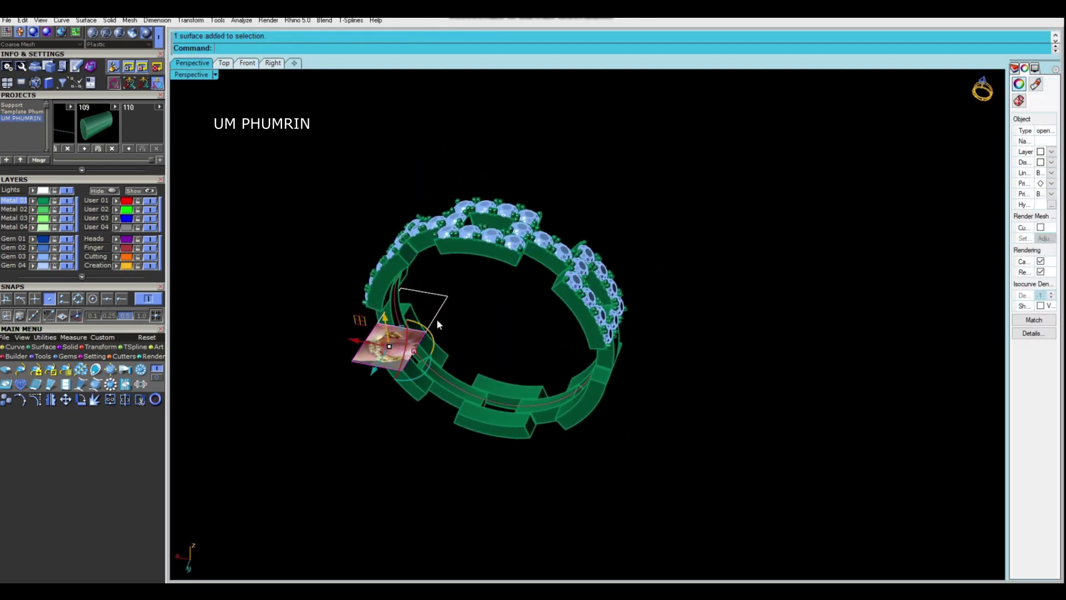
{"action": "scroll", "coordinate": [437, 319], "scroll_direction": "up", "scroll_amount": 2}
{"action": "key", "text": "Delete"}
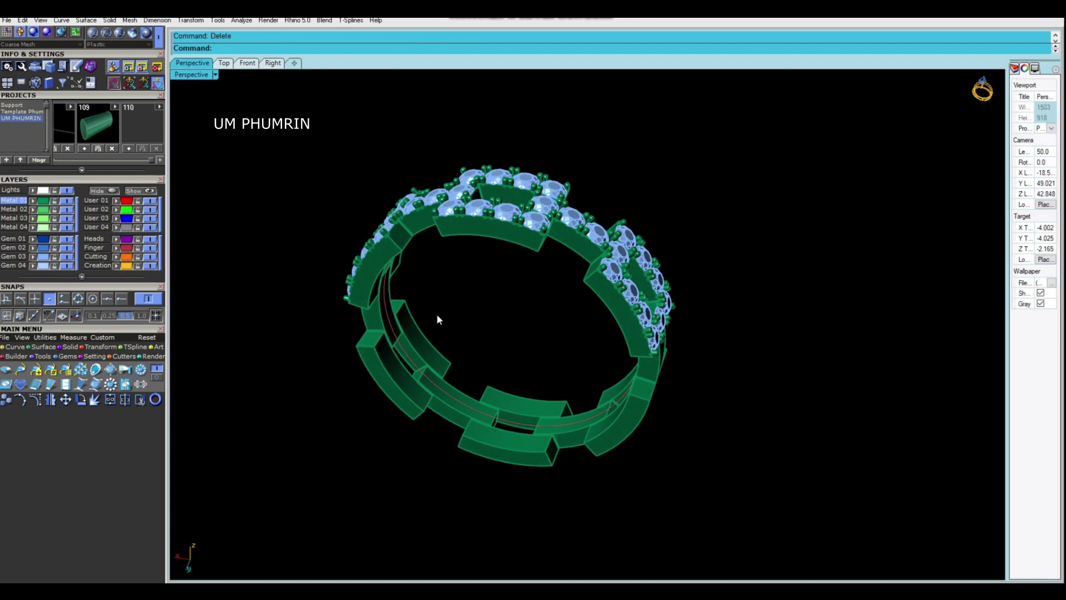
Orbit the ring, save the file, and open then dismiss the File menu.
{"action": "right_click_drag", "start_coordinate": [436, 314], "coordinate": [578, 307]}
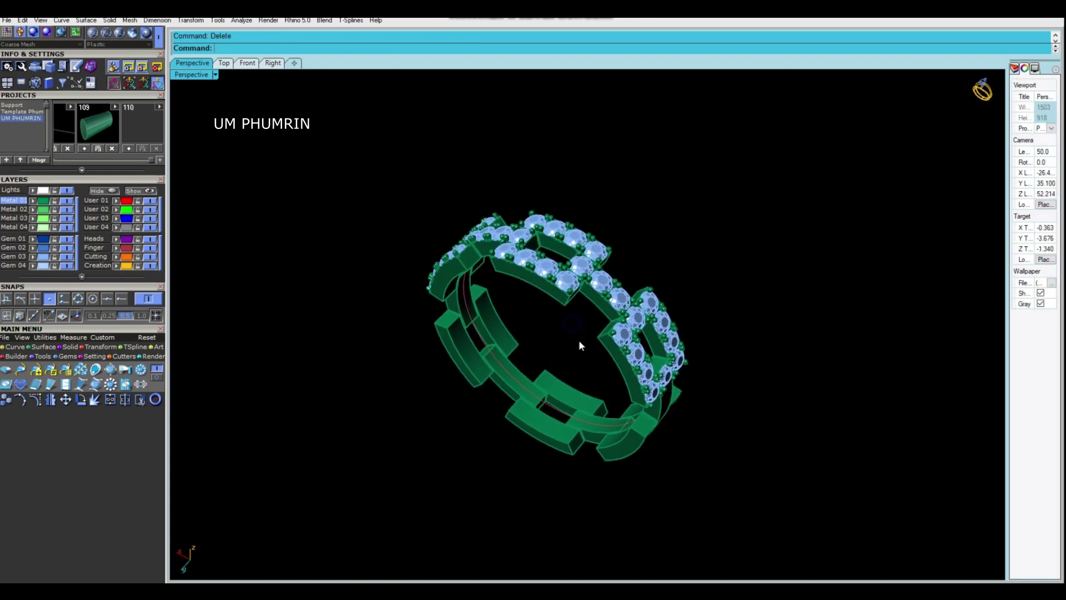
{"action": "key", "text": "ctrl+s"}
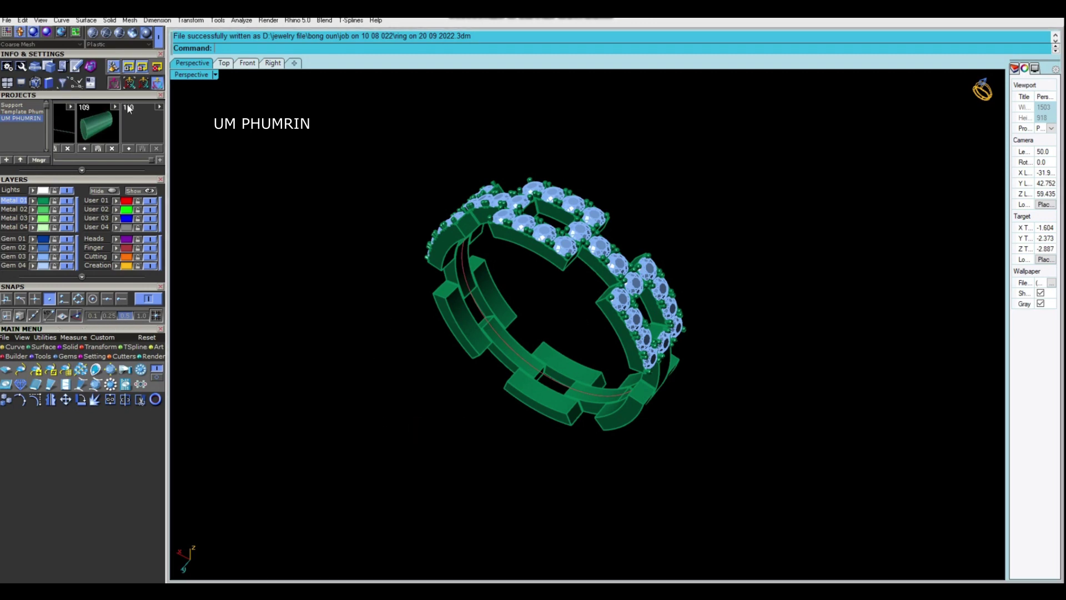
{"action": "left_click", "coordinate": [7, 20]}
{"action": "left_click", "coordinate": [335, 234]}
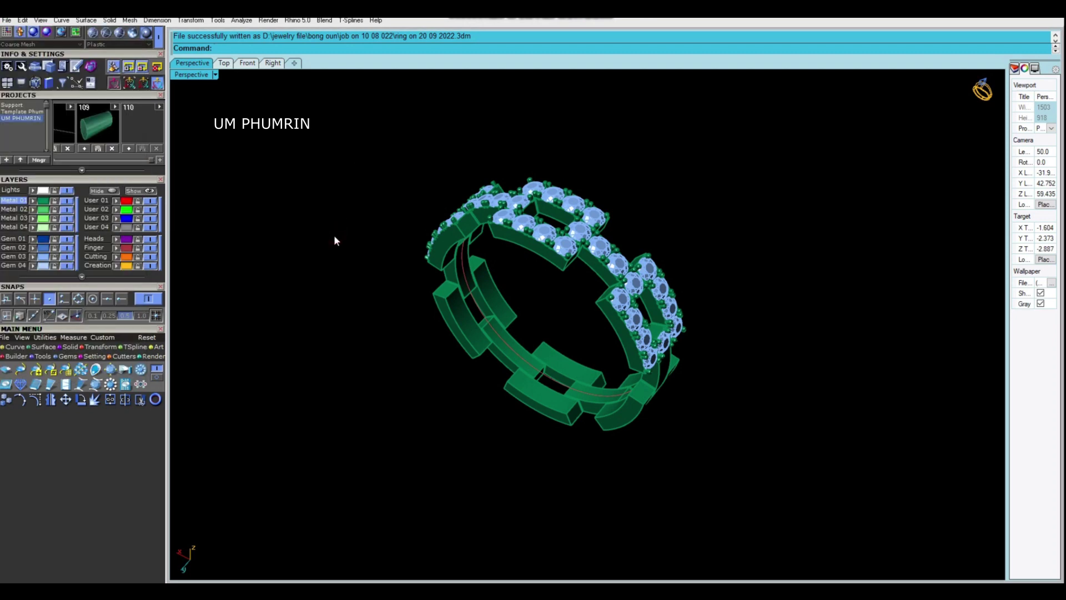